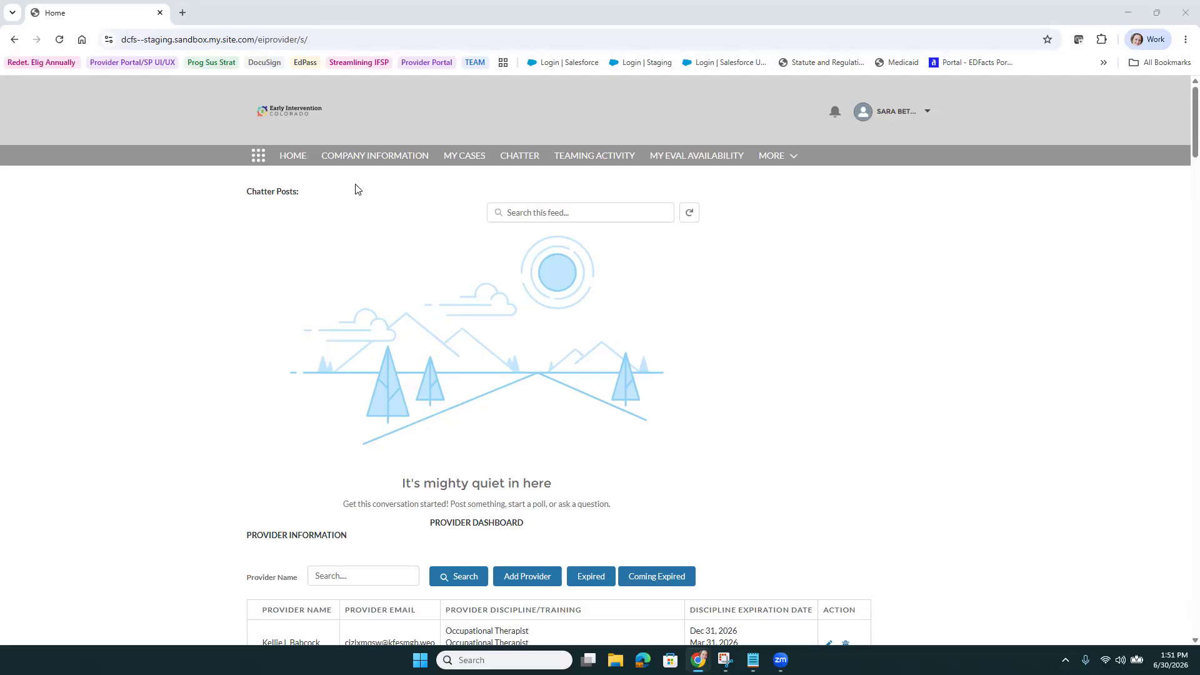
Go to My Client Cases for Annual Evaluation through the MORE menu
click(794, 160)
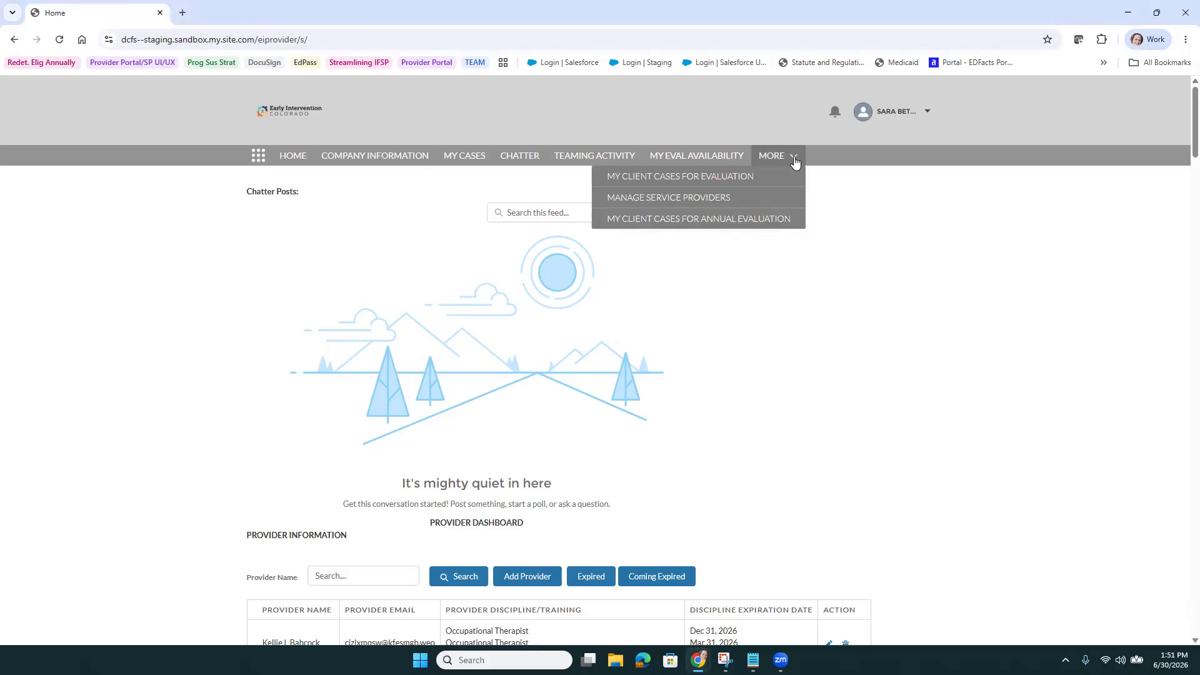
click(757, 226)
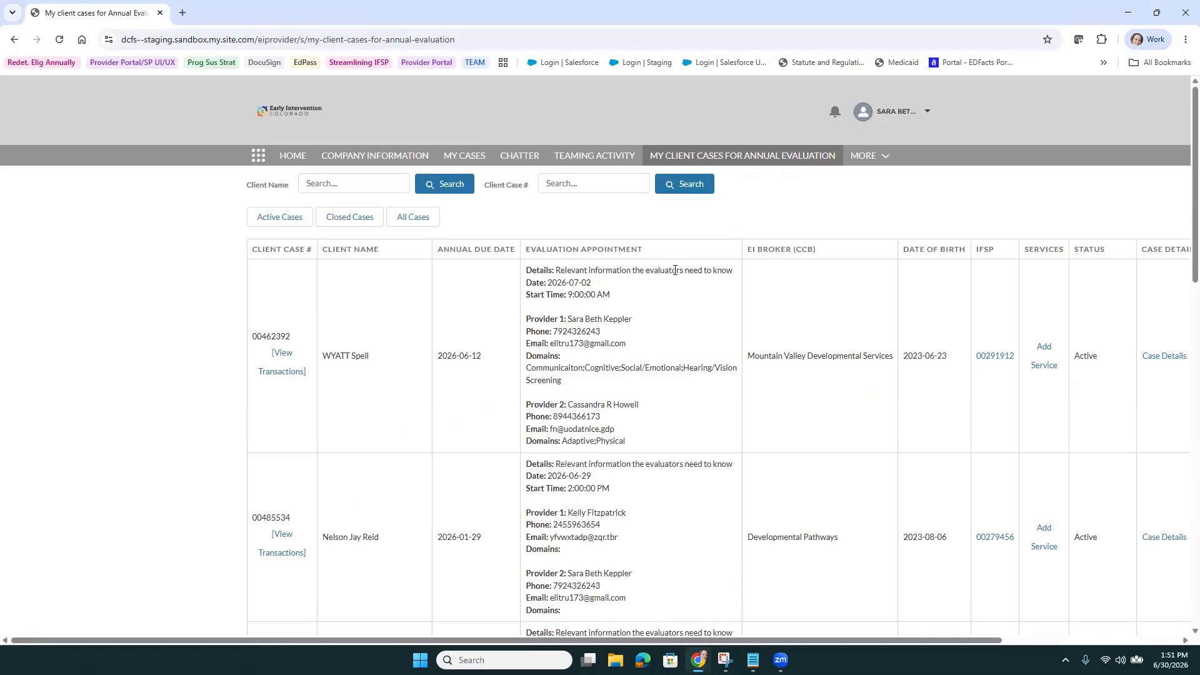
scroll(636, 375, down, 4)
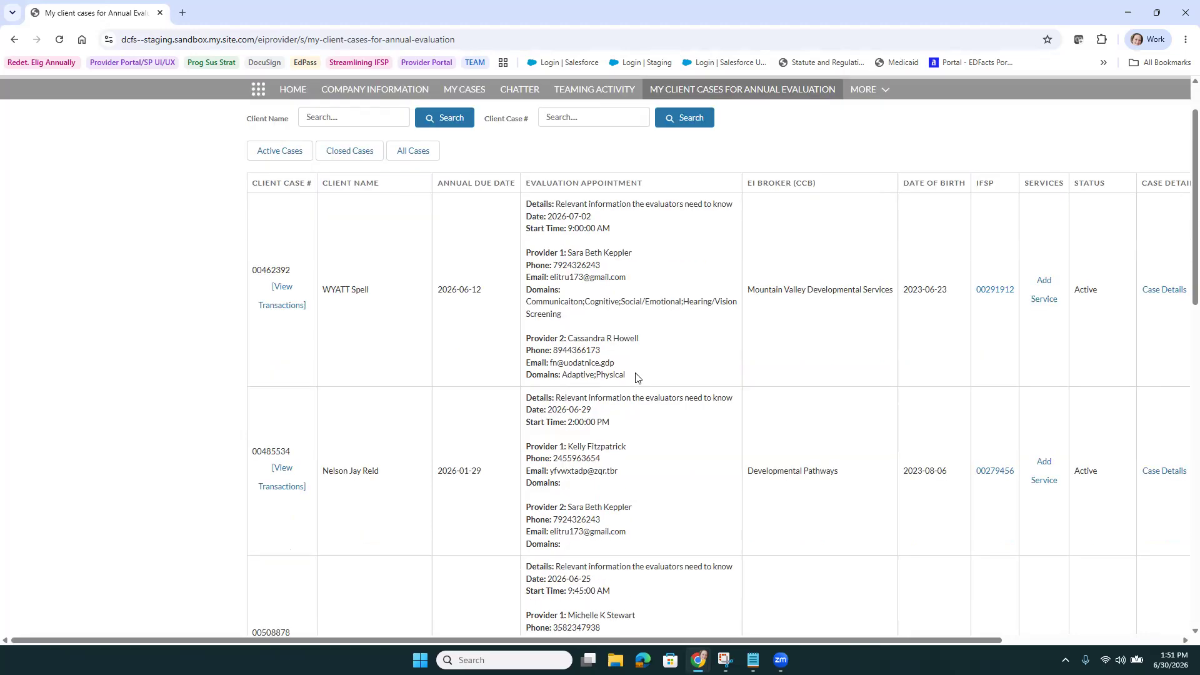
scroll(632, 475, up, 4)
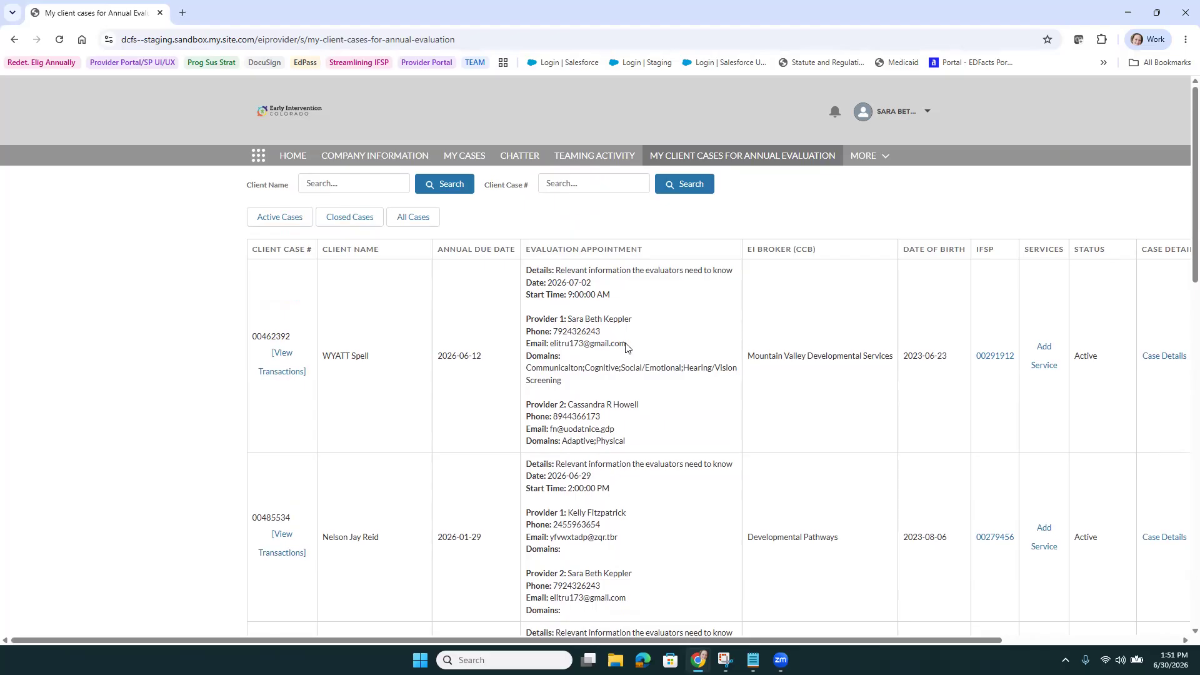
scroll(637, 340, down, 4)
scroll(637, 337, up, 4)
triple_click(626, 324)
click(636, 326)
scroll(635, 328, down, 4)
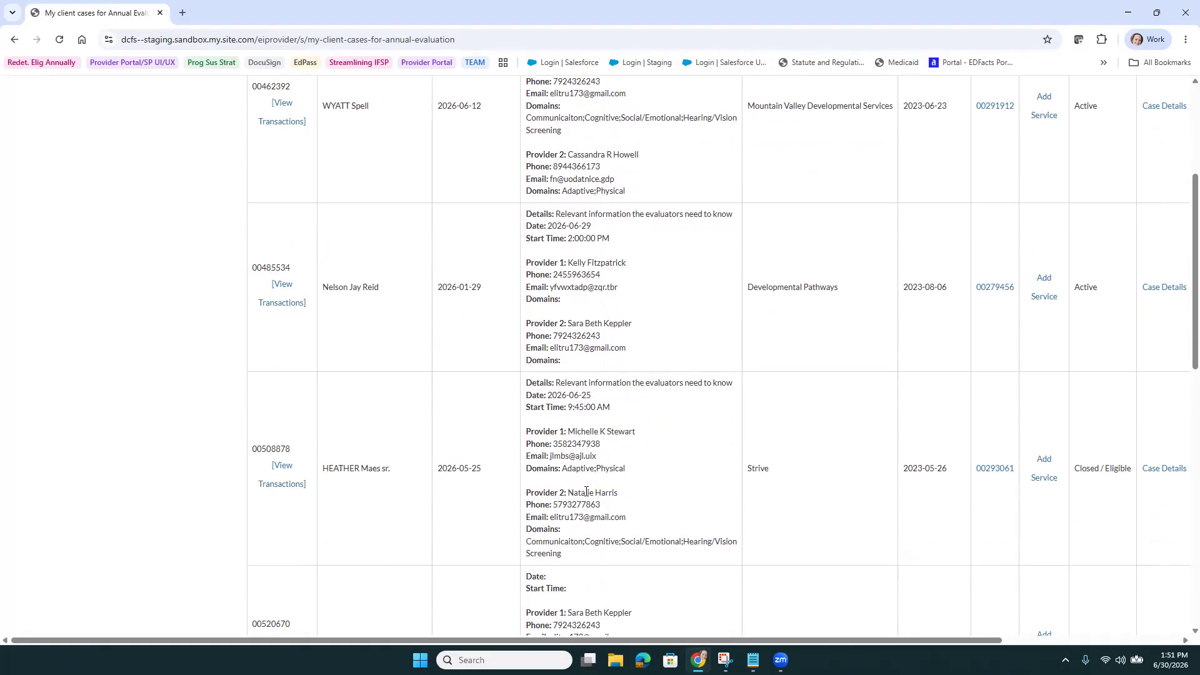
scroll(621, 494, up, 4)
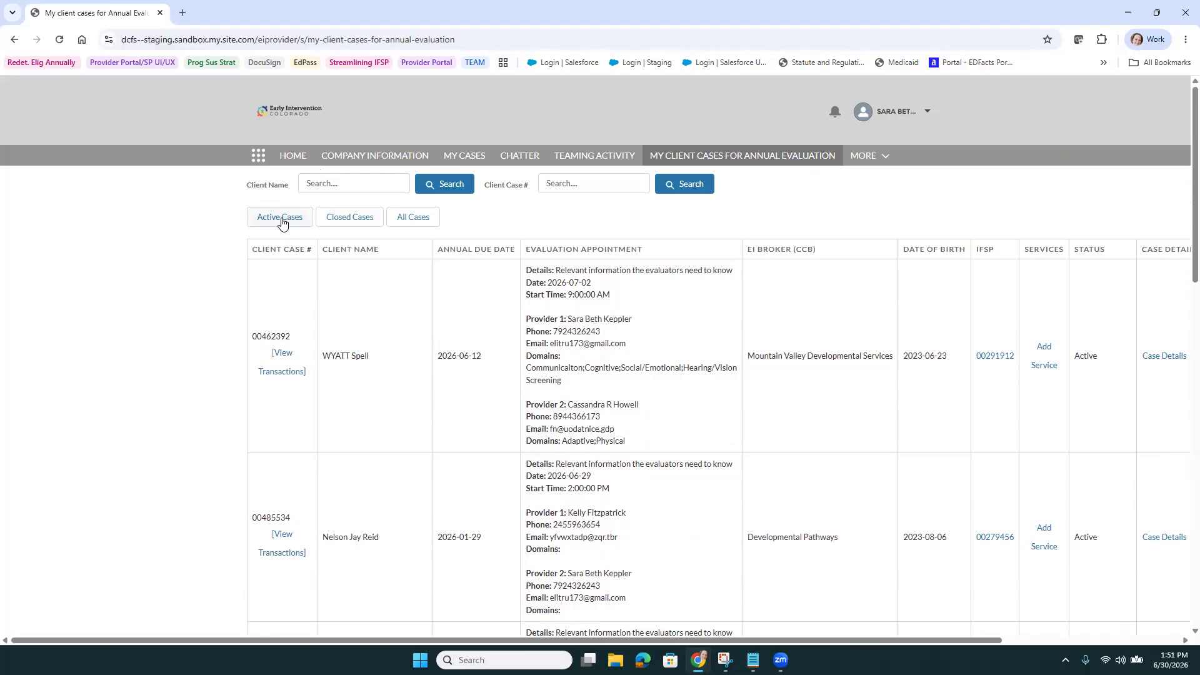
Switch the case filter through Closed and All Cases, ending on Active Cases
click(344, 217)
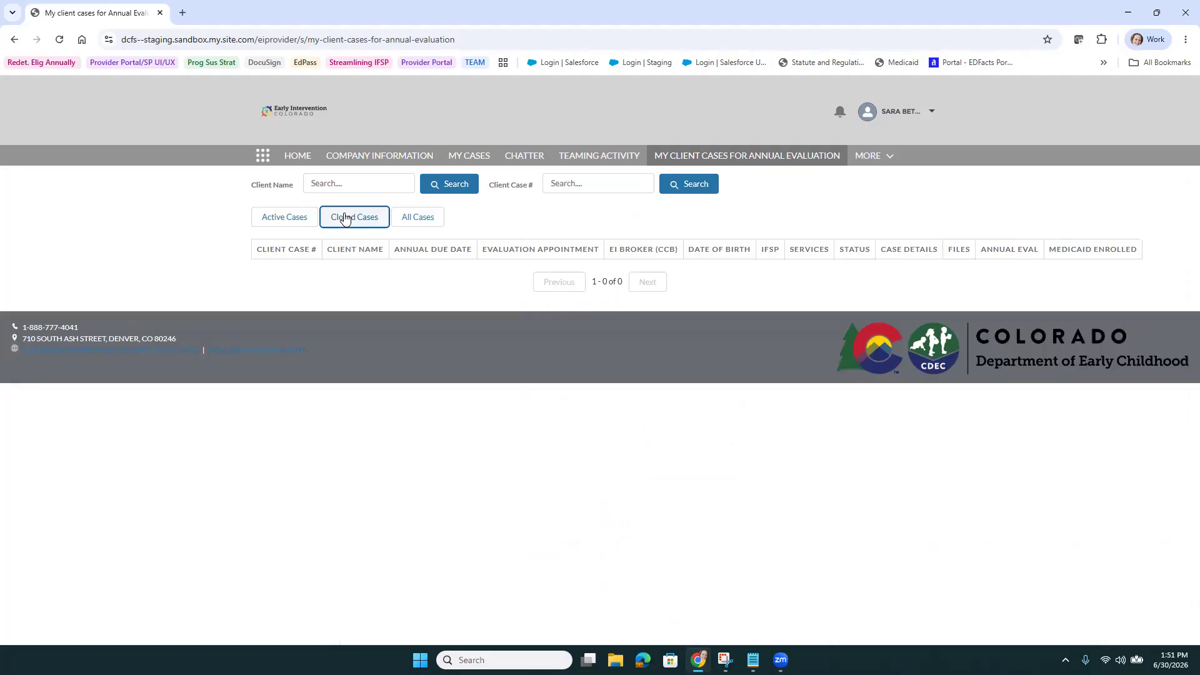
click(412, 220)
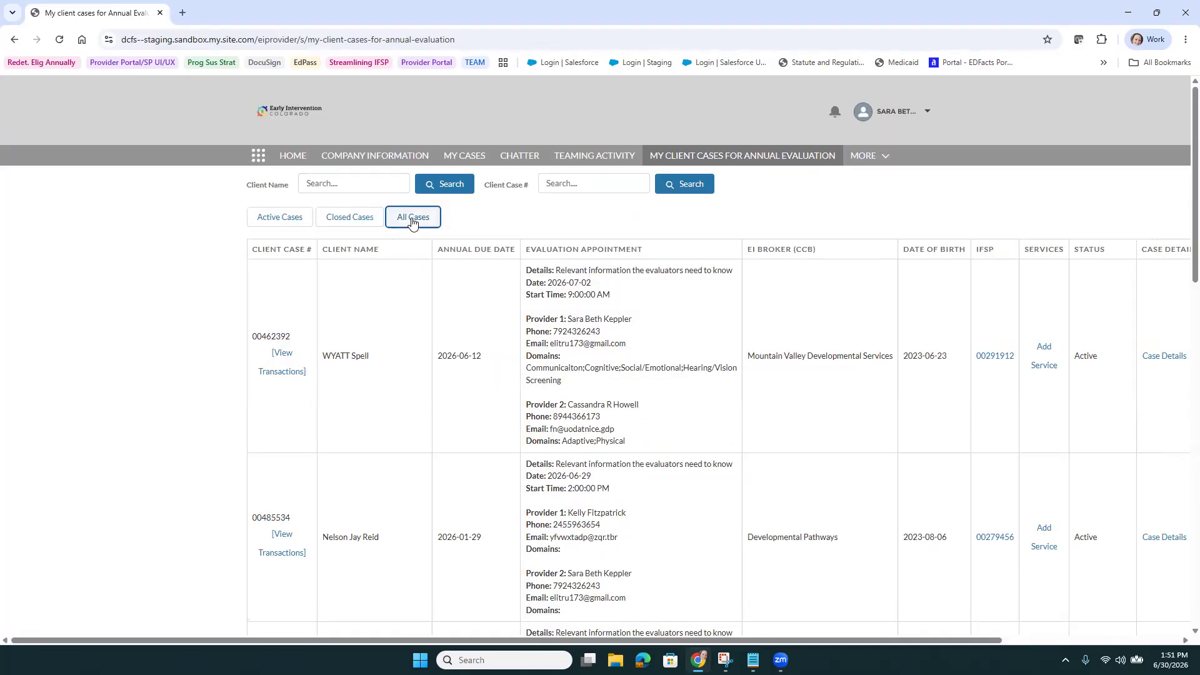
click(285, 218)
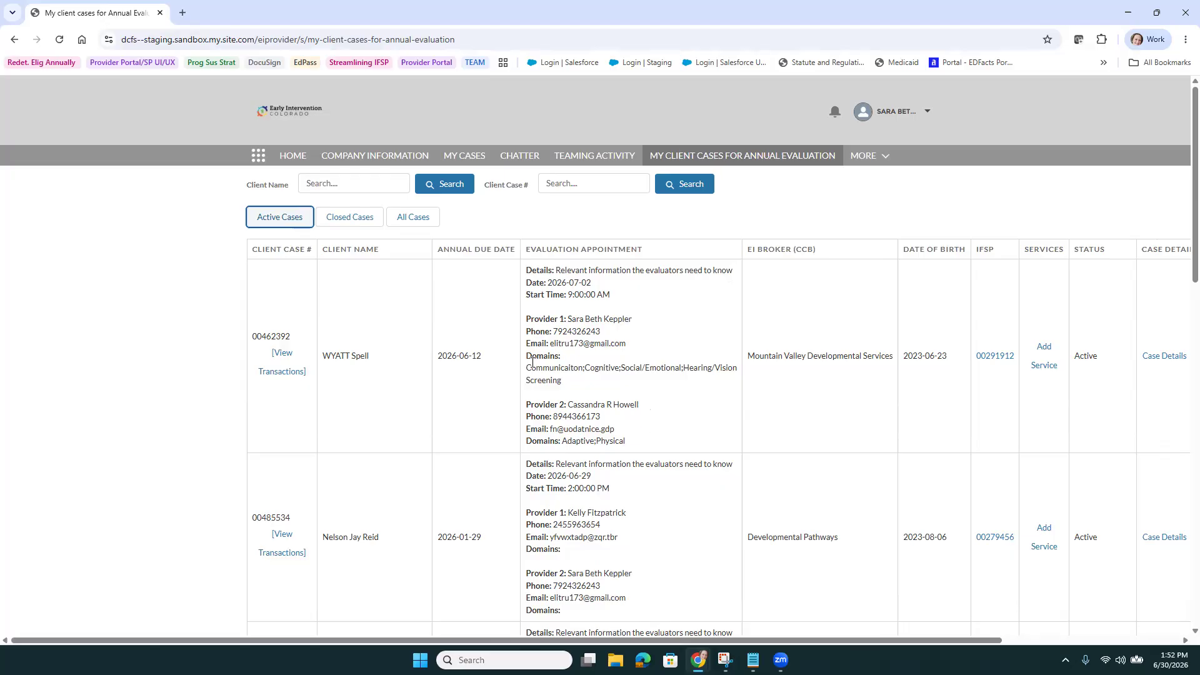
drag(570, 370, 626, 371)
click(657, 381)
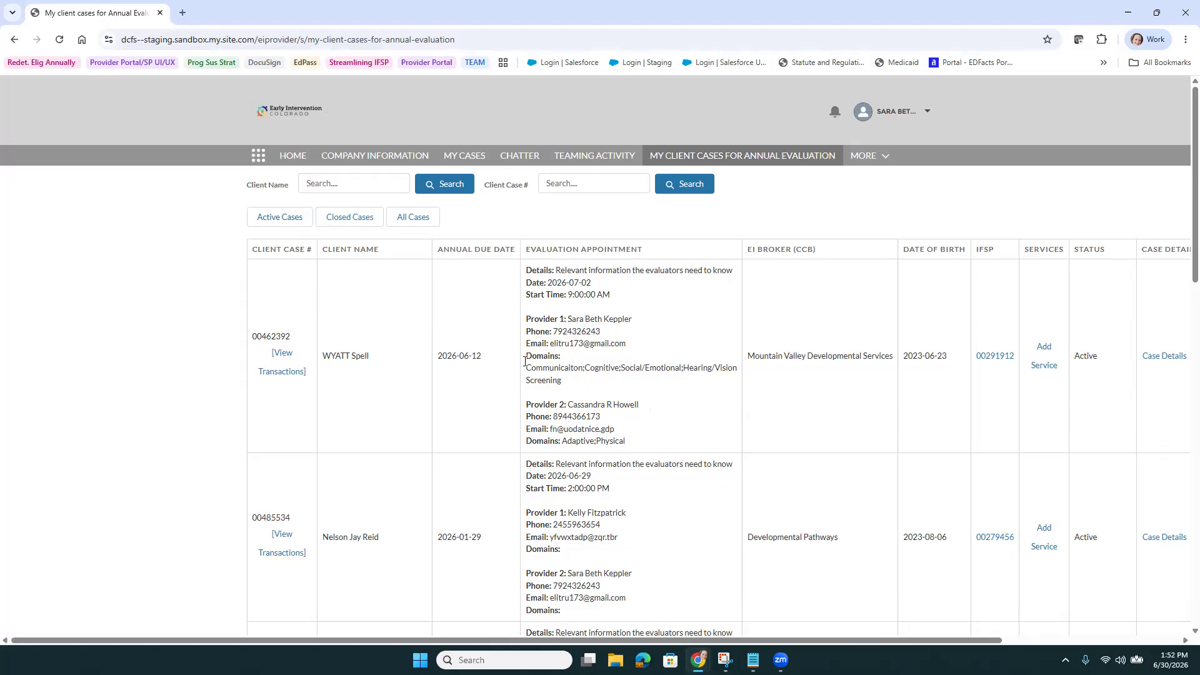
drag(525, 356, 581, 361)
drag(526, 440, 562, 441)
click(656, 401)
click(994, 356)
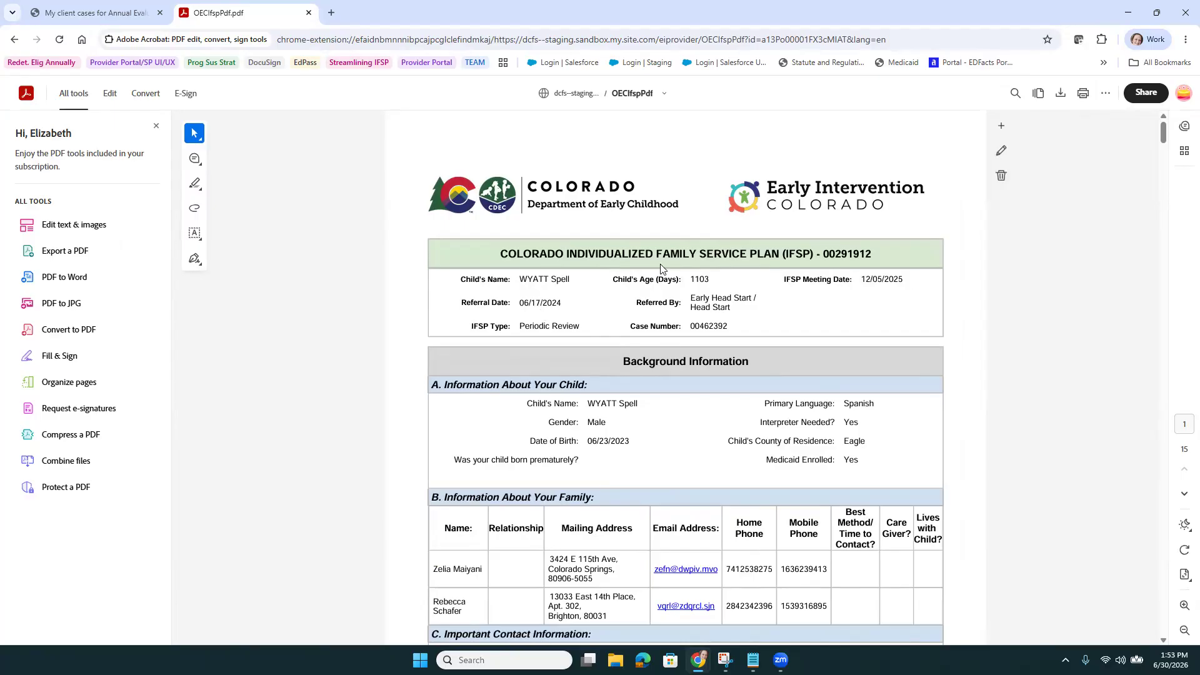
Close the OECIfspPdf.pdf tab to return to the annual evaluation case list
click(308, 12)
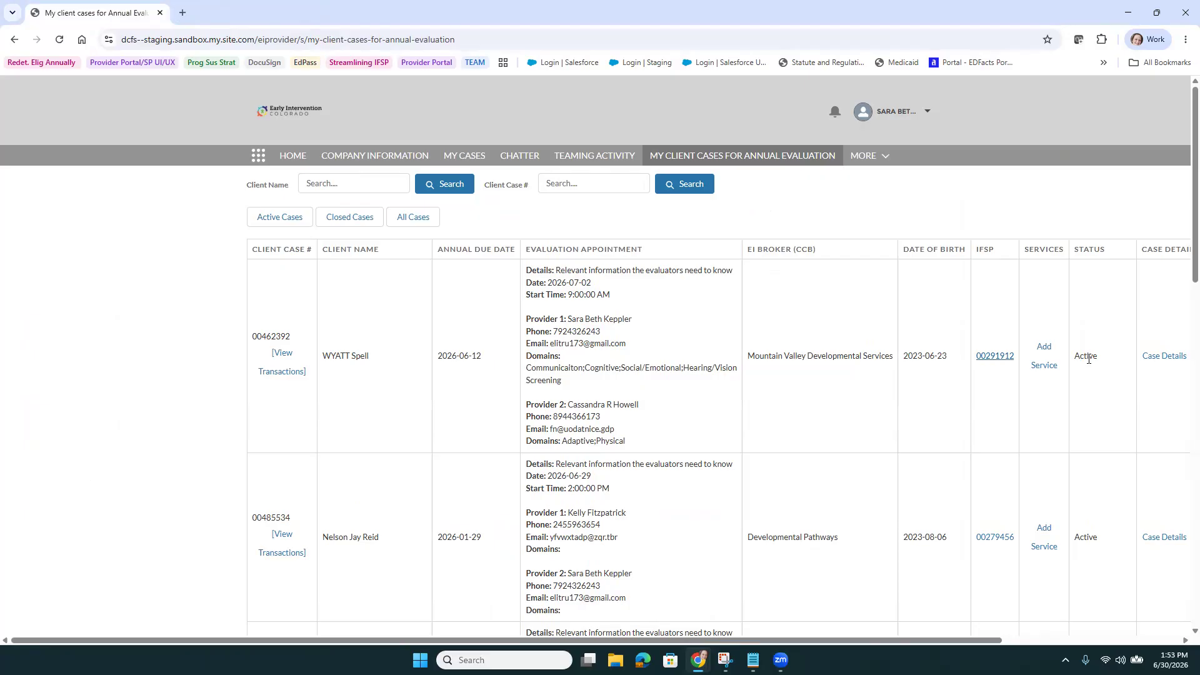
drag(814, 636, 995, 638)
click(949, 356)
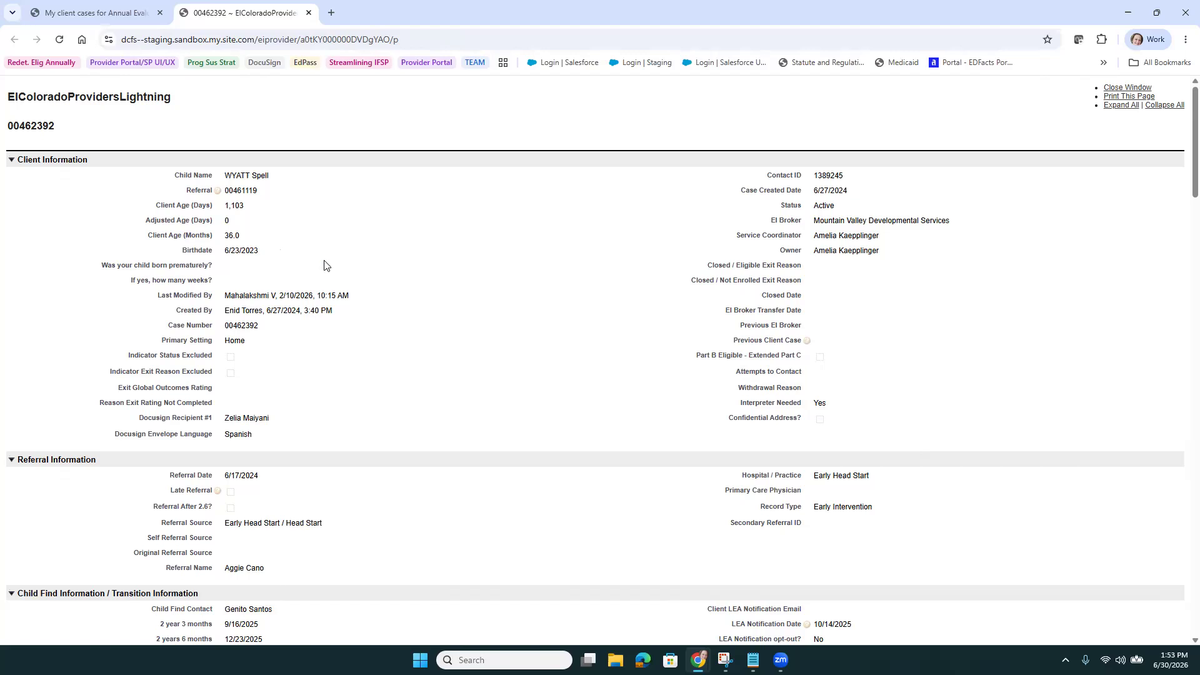
click(308, 13)
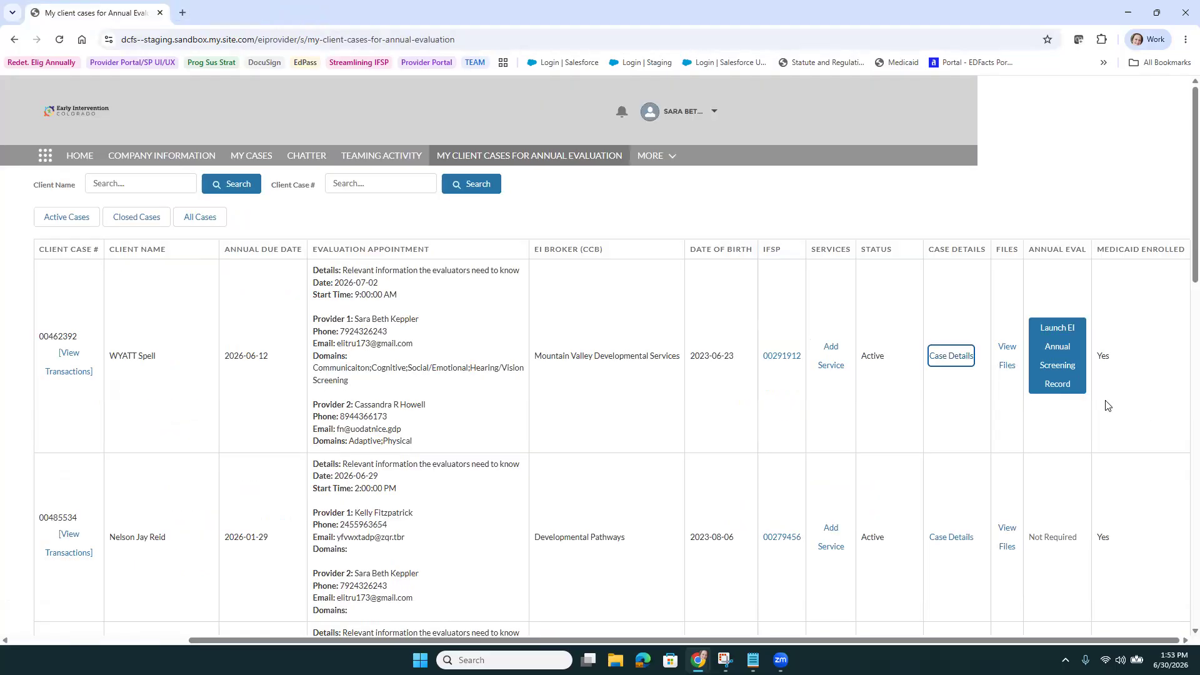
click(1007, 368)
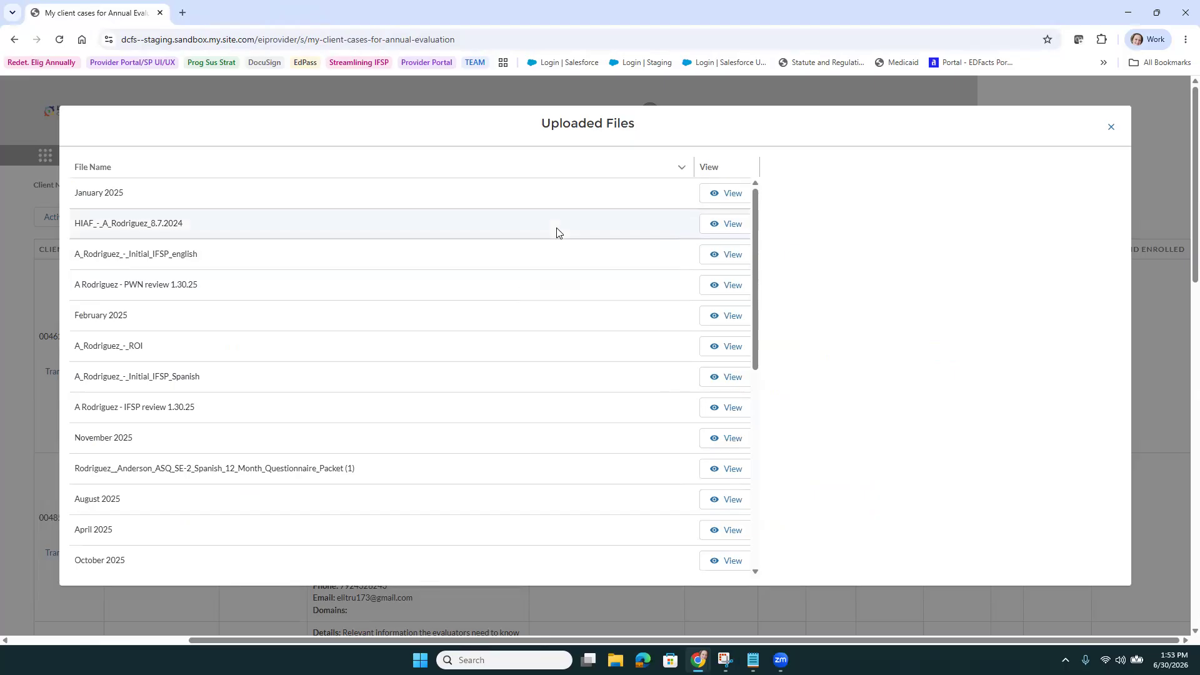
scroll(518, 388, down, 7)
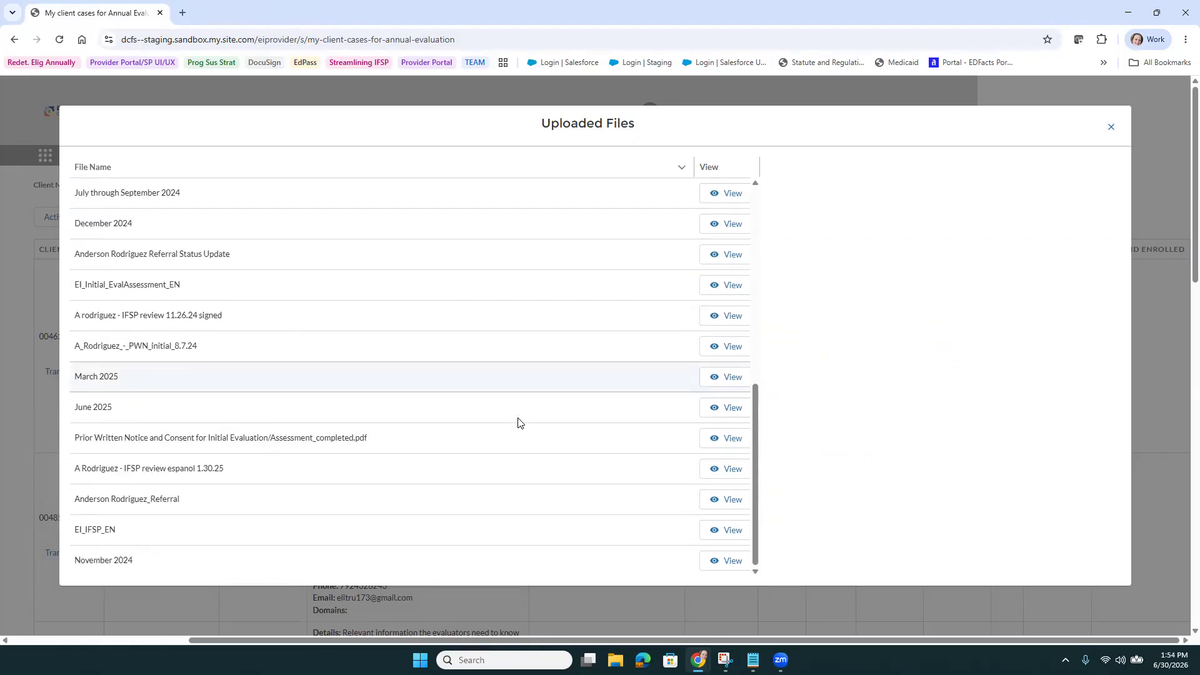
scroll(544, 493, up, 7)
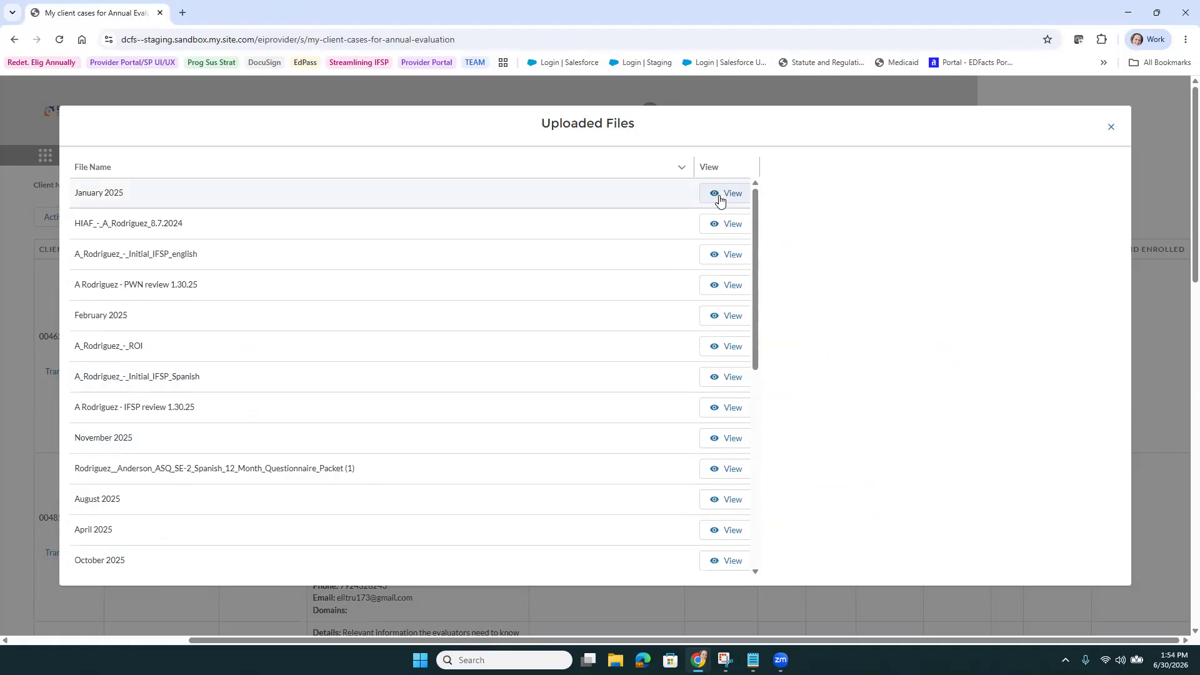
click(1107, 129)
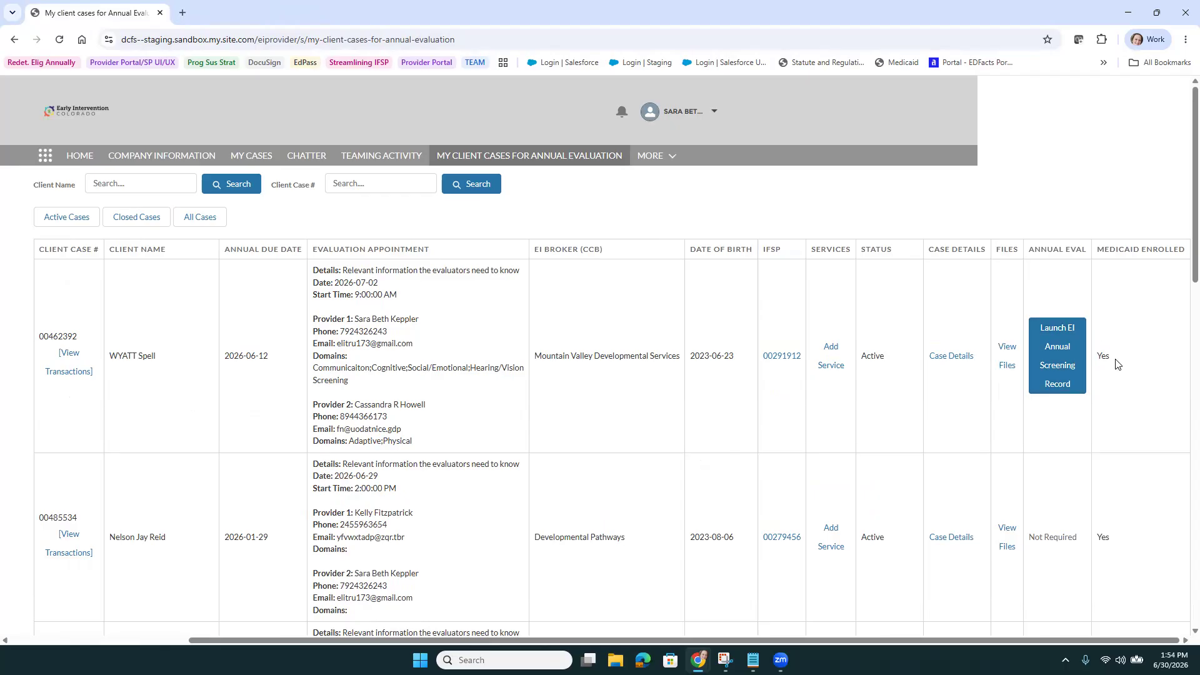
click(1047, 362)
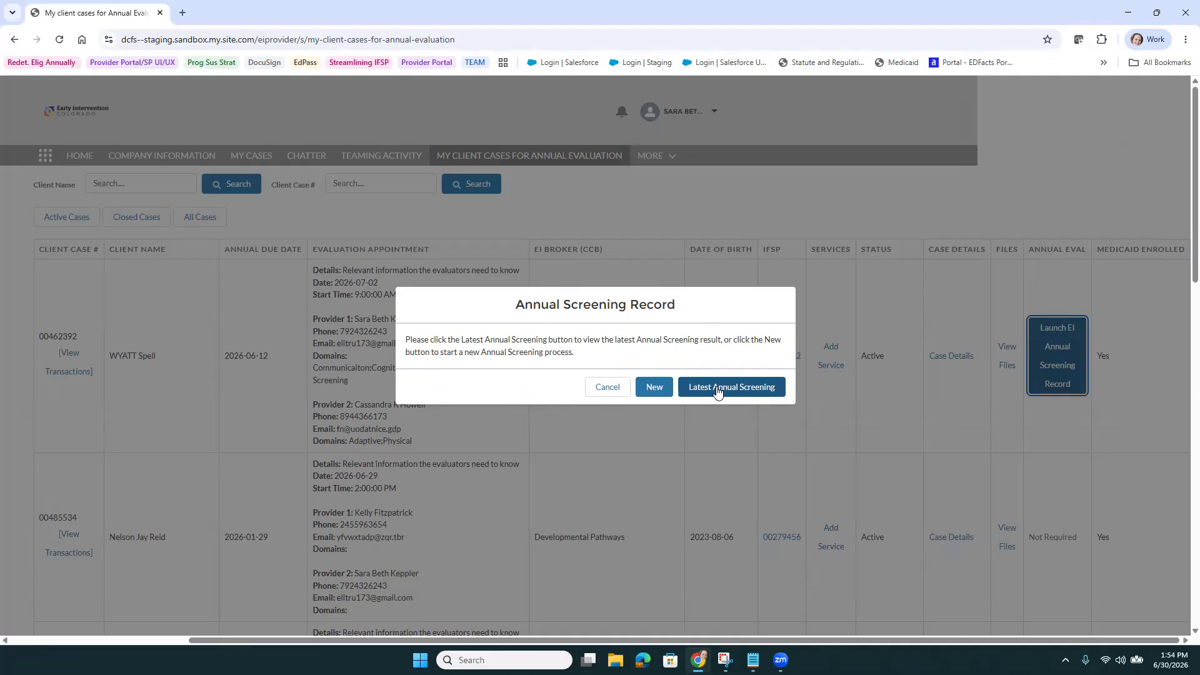
click(652, 388)
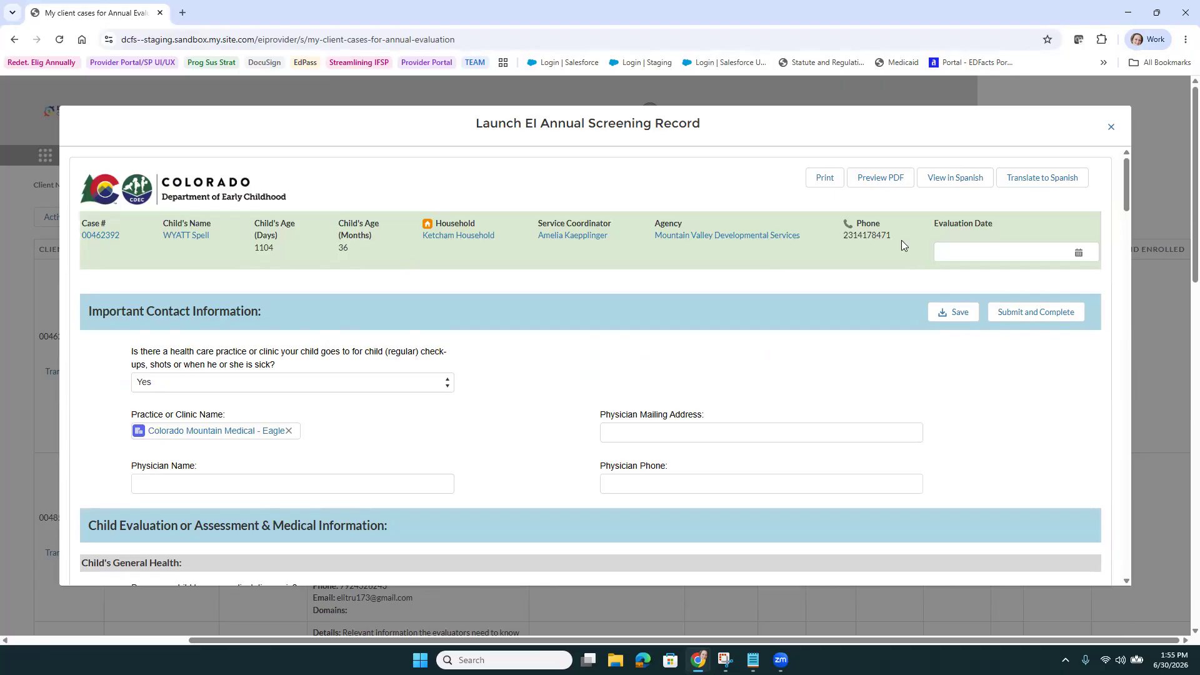
Pick July 2 as the Evaluation Date in the screening record
click(971, 253)
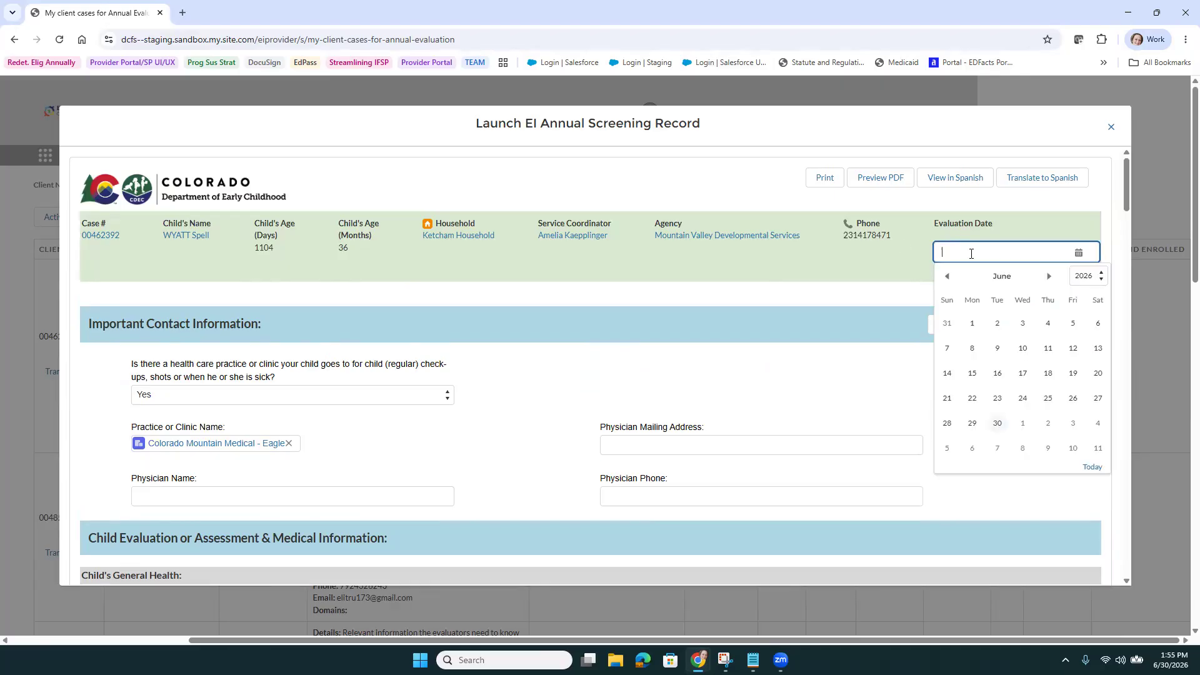
click(1050, 426)
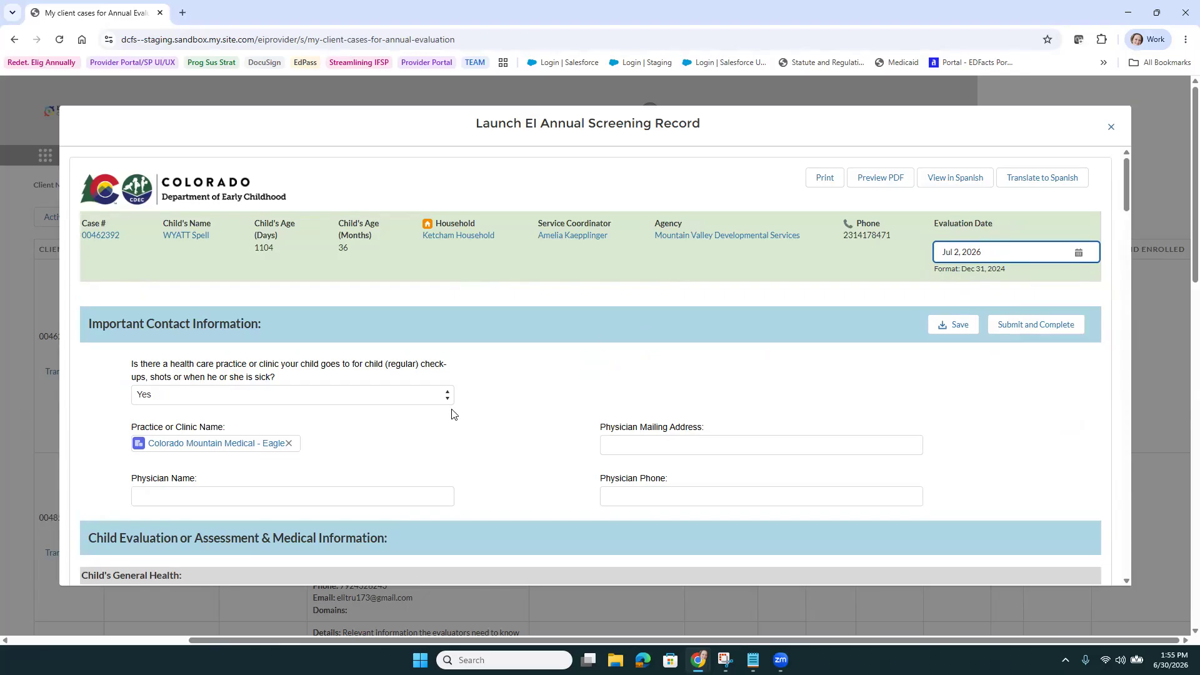
scroll(716, 454, down, 3)
scroll(637, 422, up, 2)
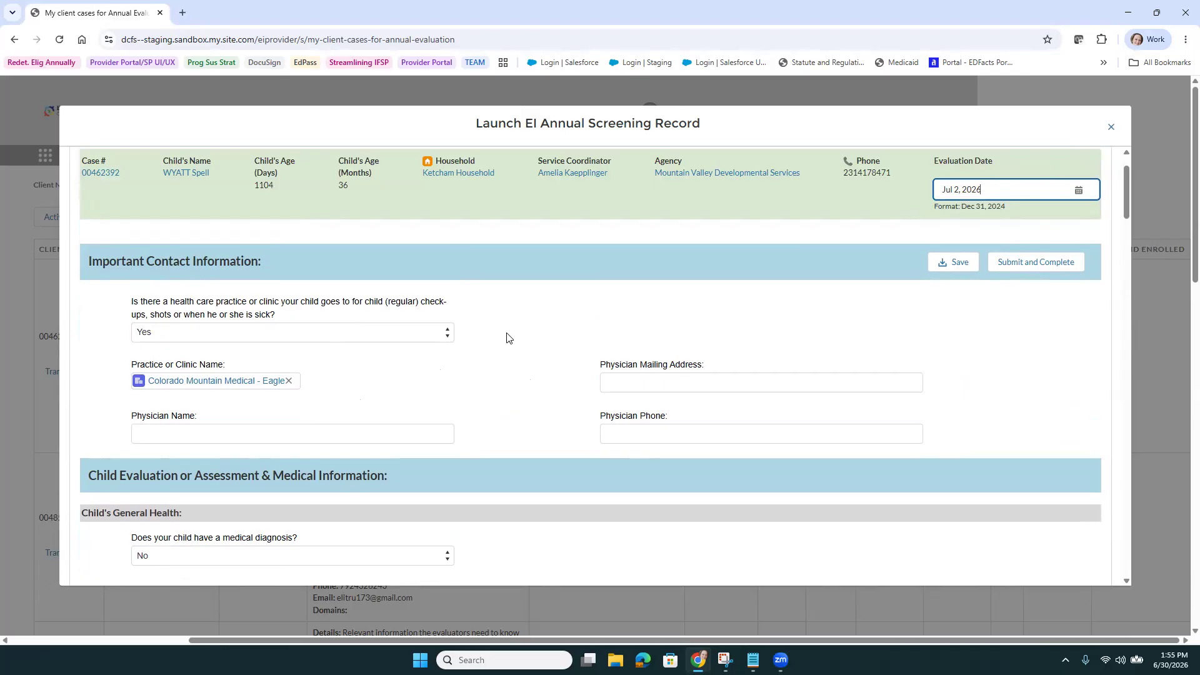
scroll(516, 367, down, 5)
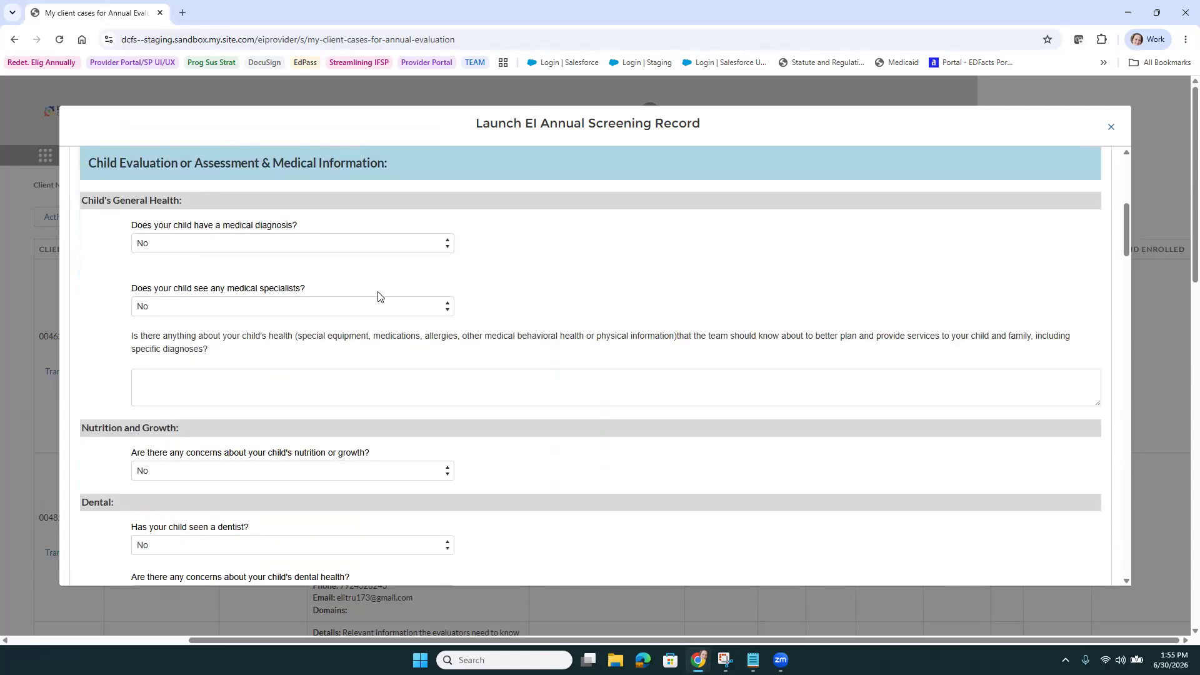
Scroll past the Vision and Hearing answers to the Methods and Procedures Used section
scroll(504, 356, down, 3)
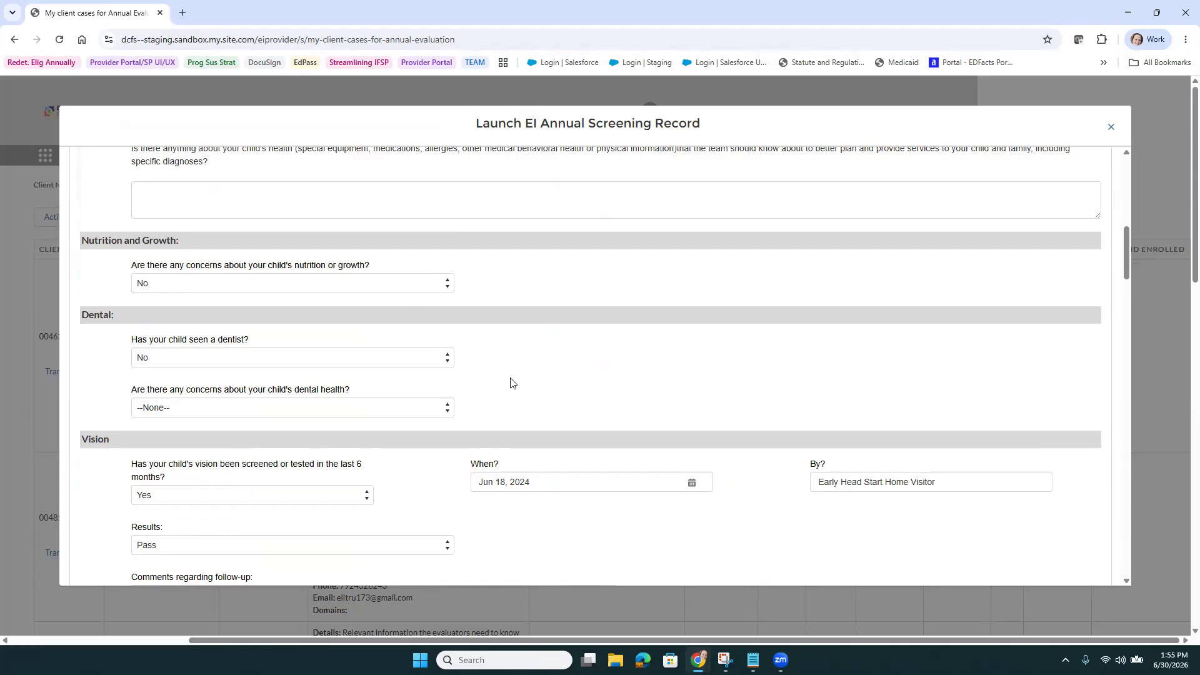
scroll(523, 381, down, 3)
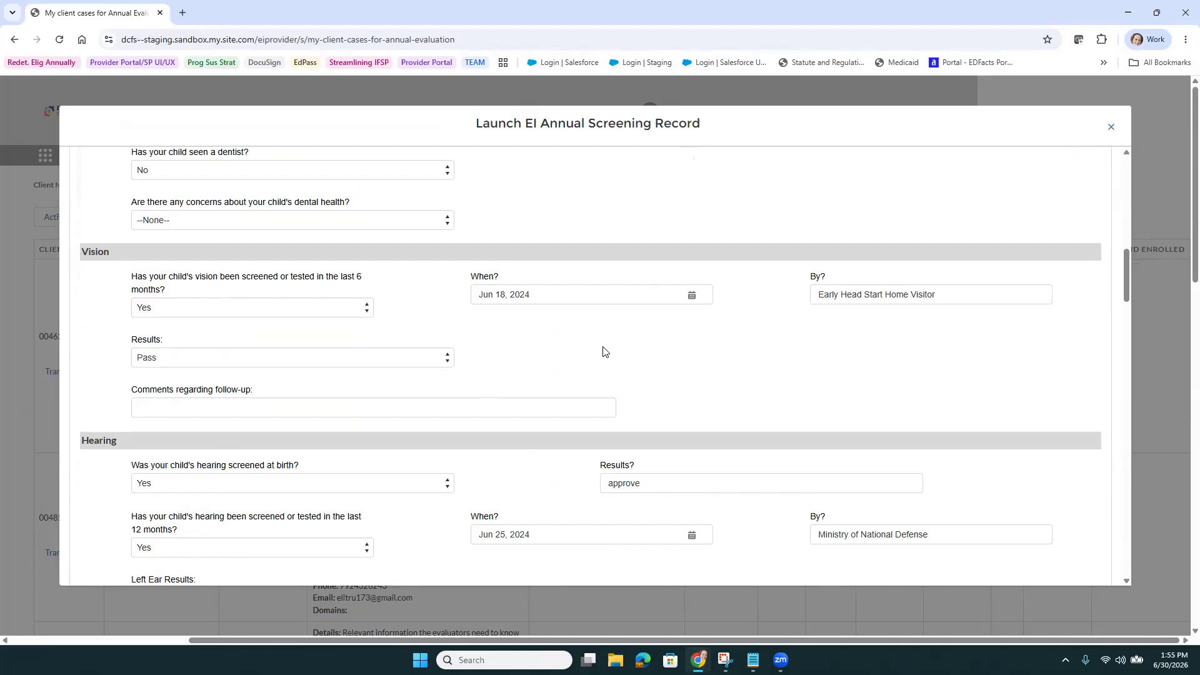
scroll(603, 351, down, 7)
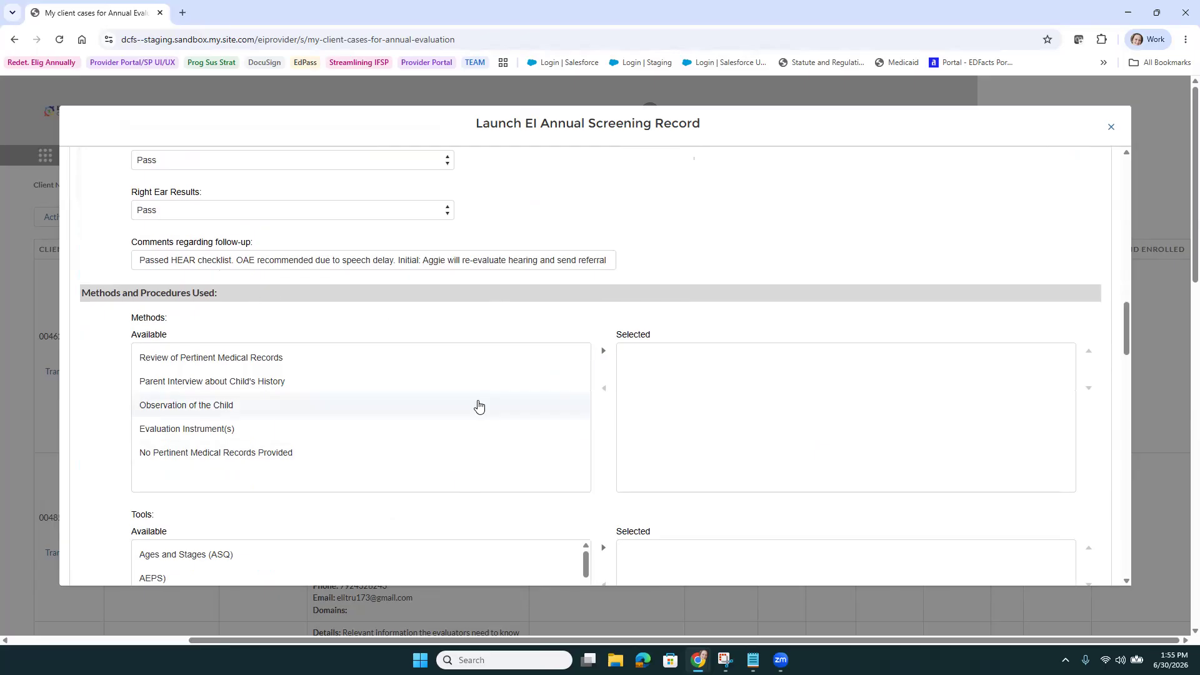
scroll(477, 407, down, 3)
scroll(478, 406, down, 10)
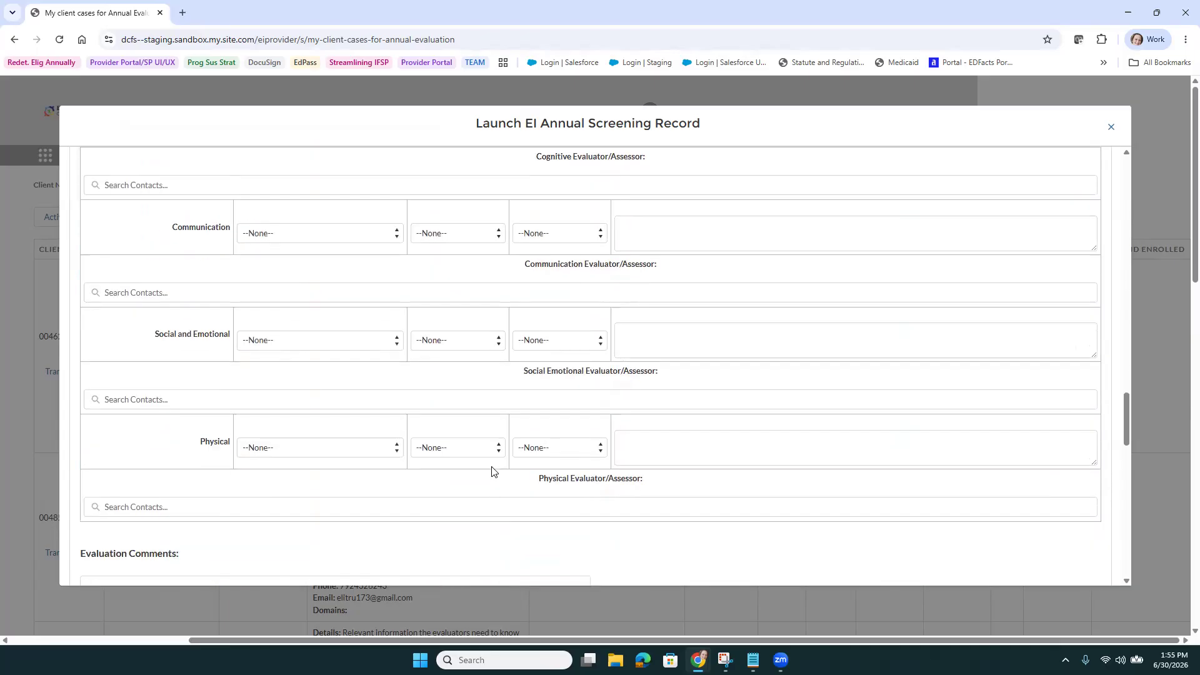
scroll(492, 469, down, 2)
scroll(494, 469, up, 9)
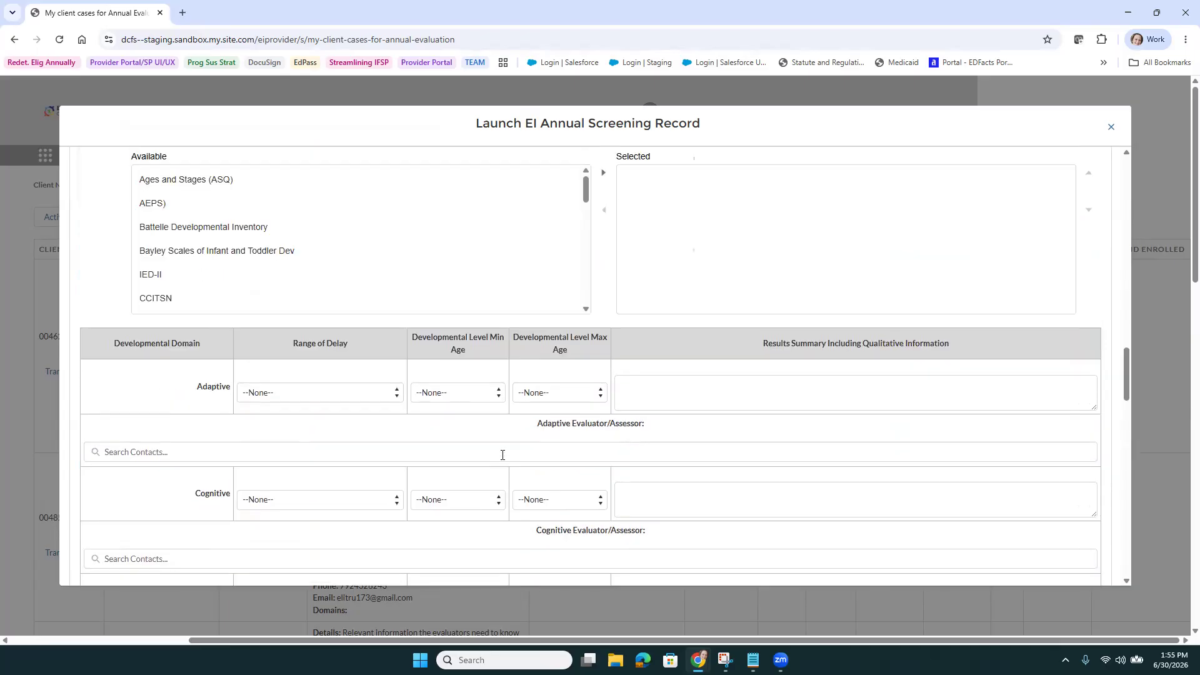
scroll(501, 455, up, 4)
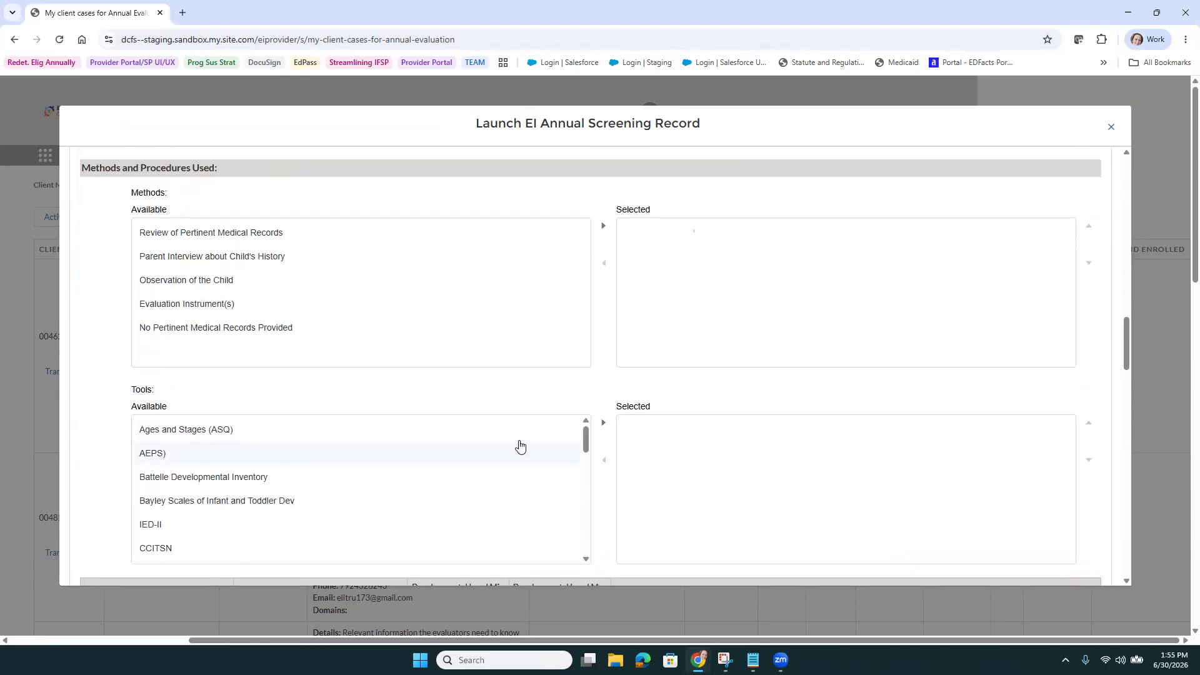
Move Parent Interview, Observation of the Child, and methods through No Pertinent Medical Records Provided into Selected
click(416, 268)
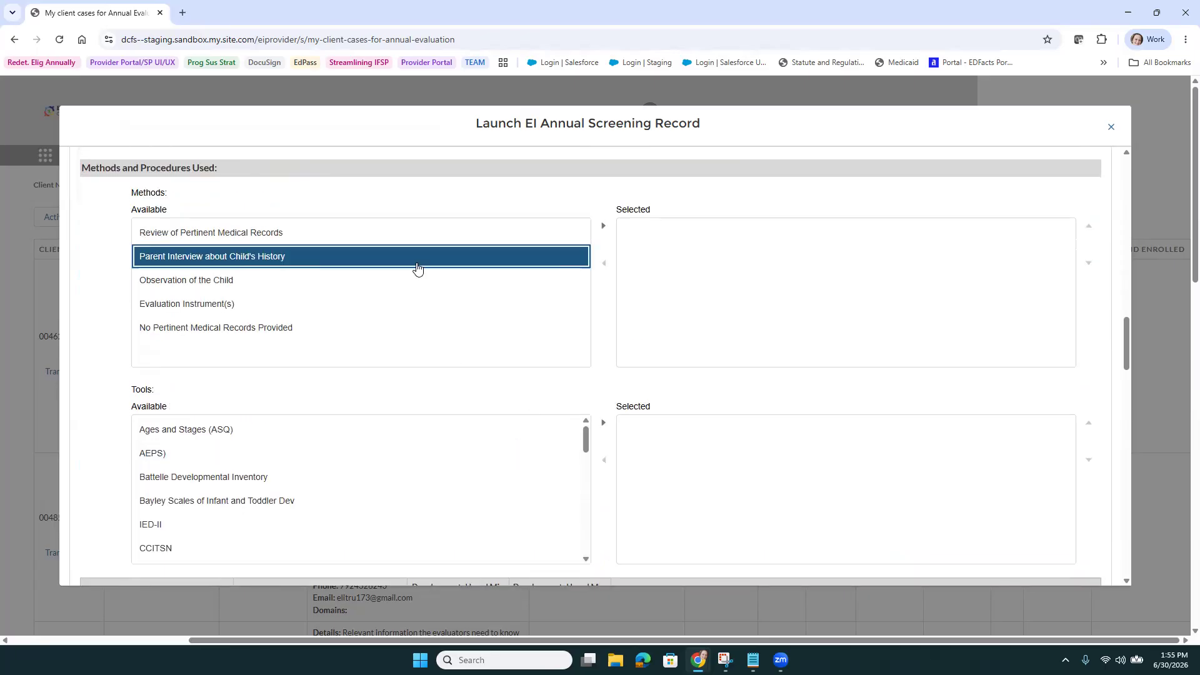
scroll(418, 269, down, 1)
click(602, 215)
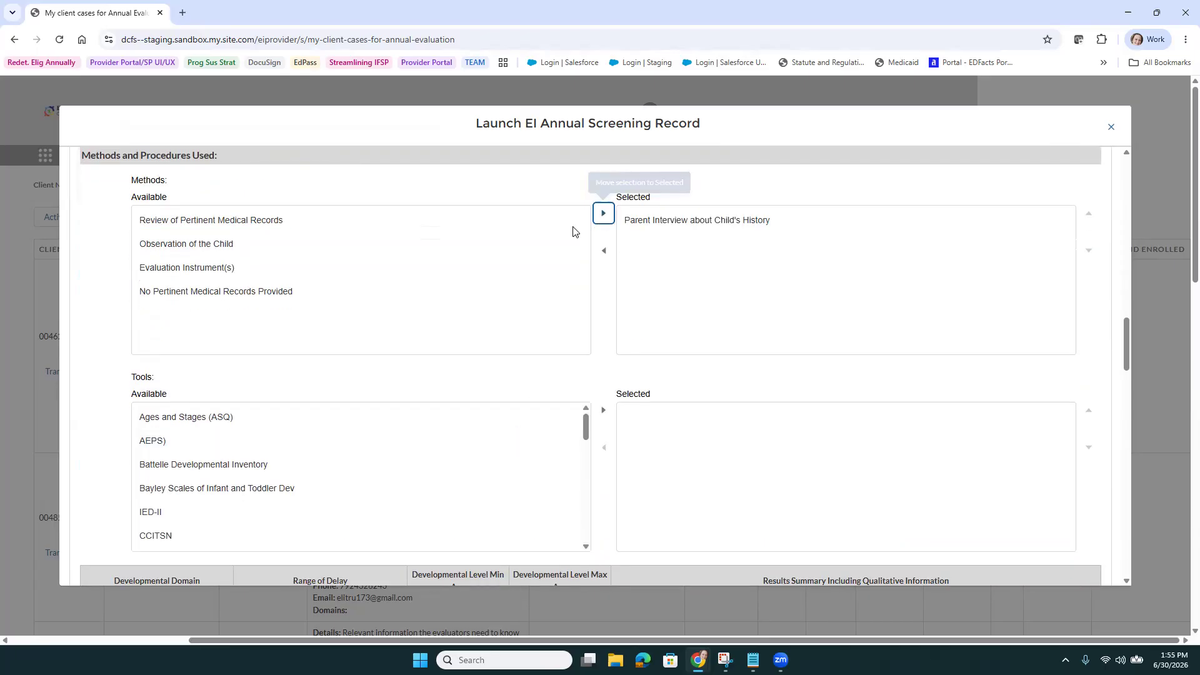
click(358, 250)
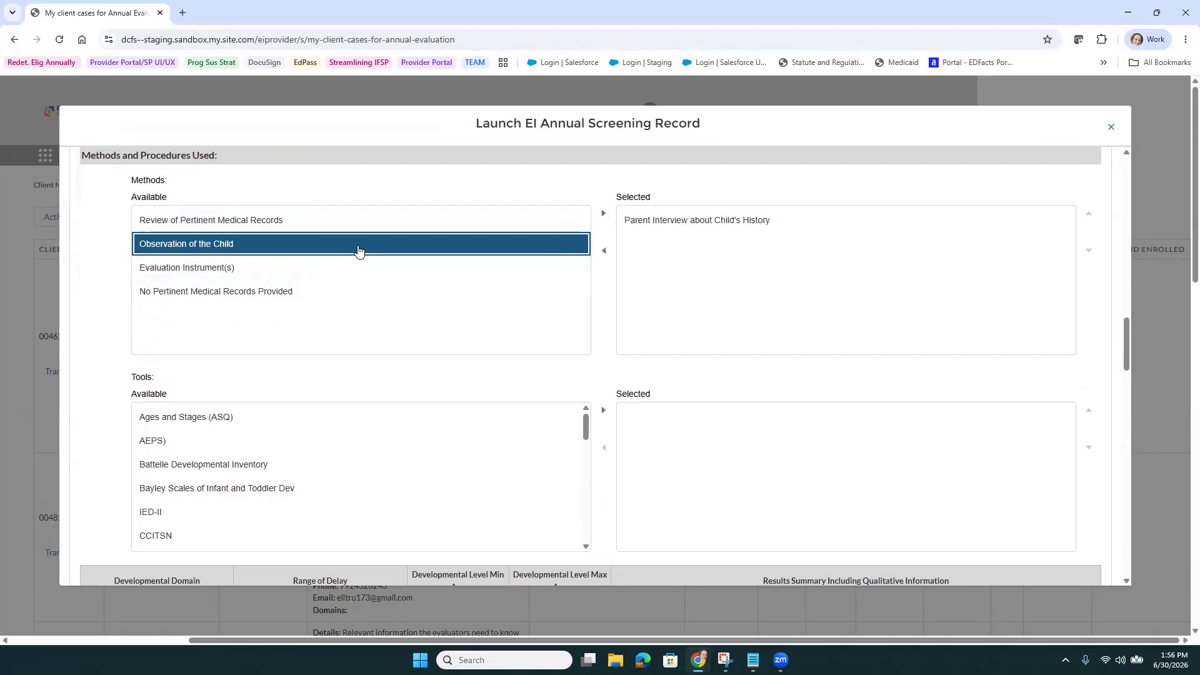
shift+click(359, 301)
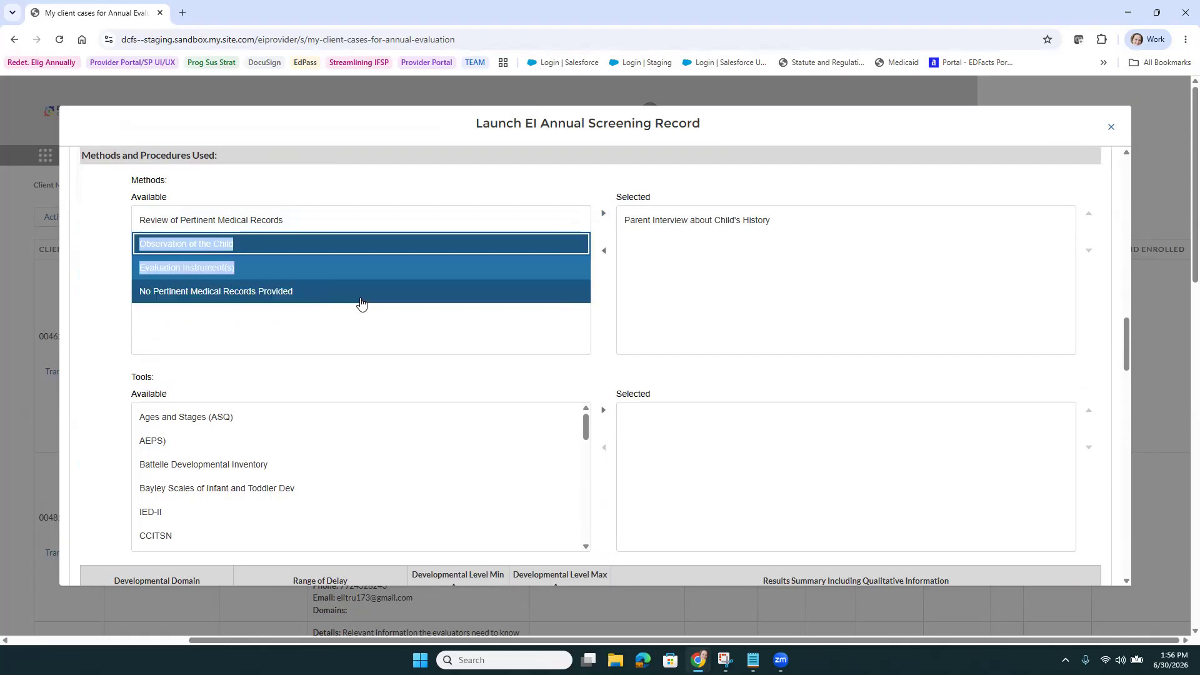
click(603, 213)
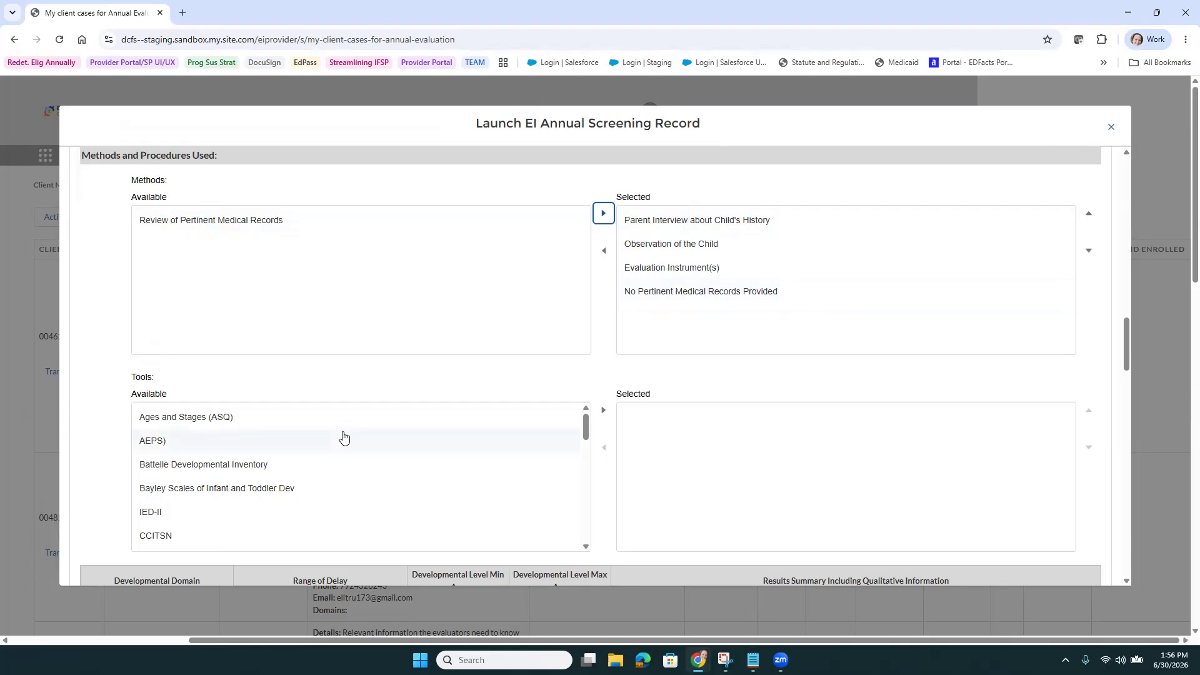
Move DAYC-2 from Tools Available into the selected tools
scroll(344, 437, down, 3)
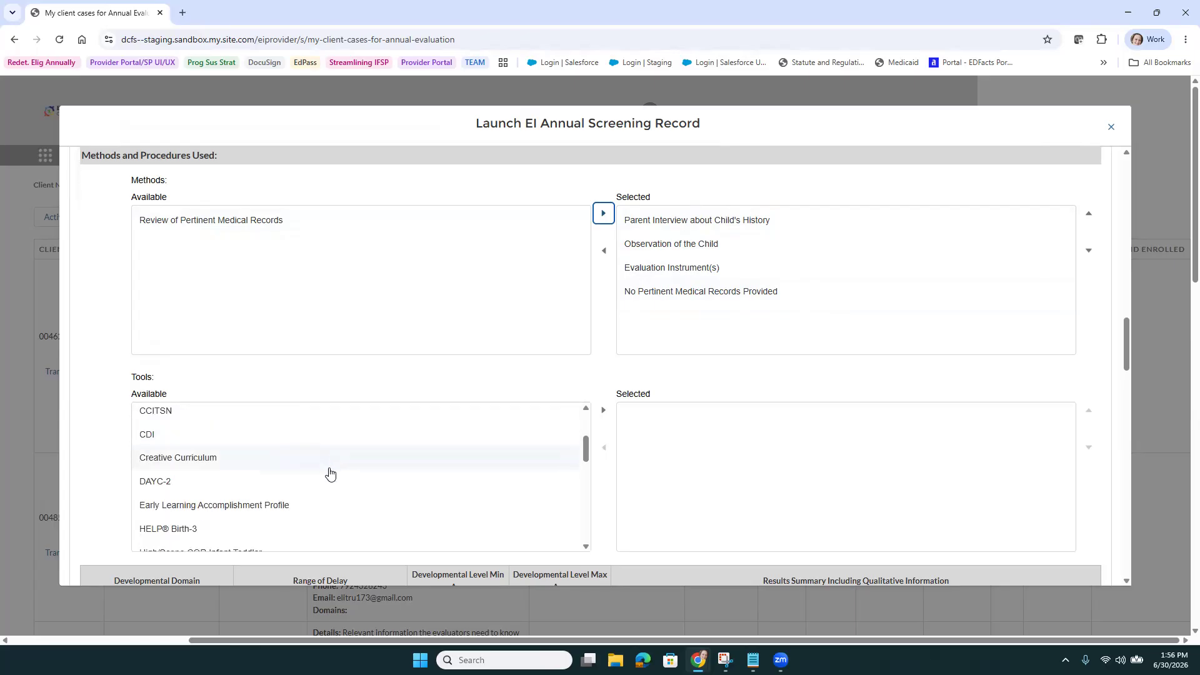
click(316, 491)
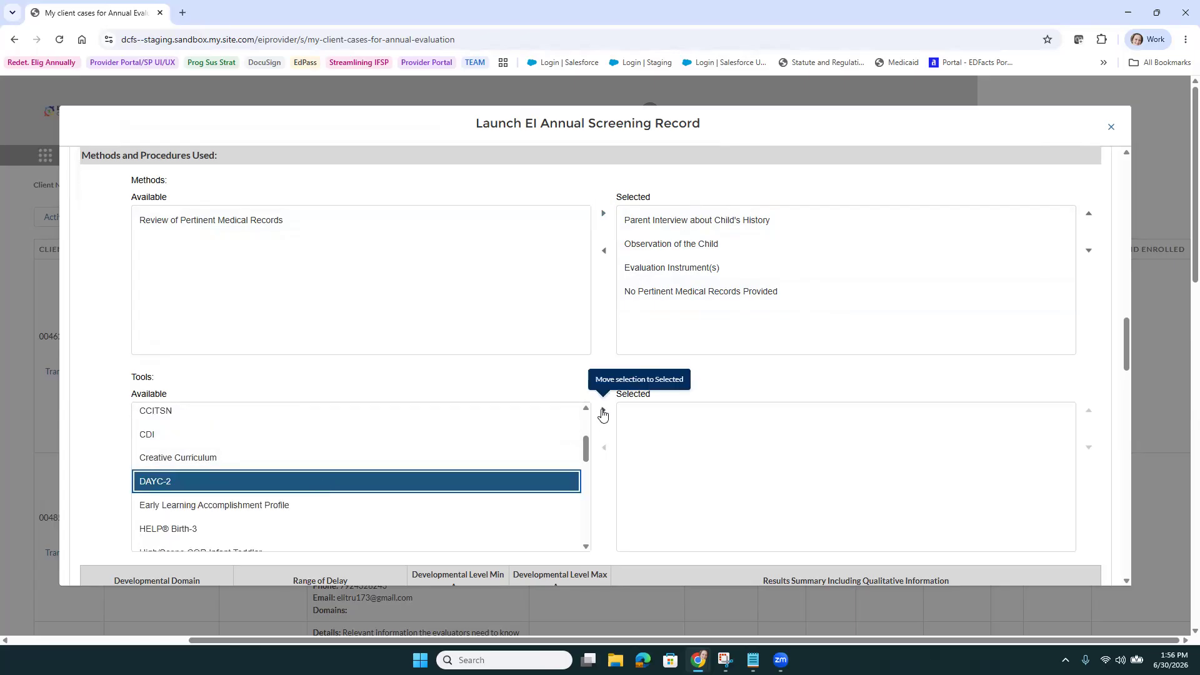
click(603, 413)
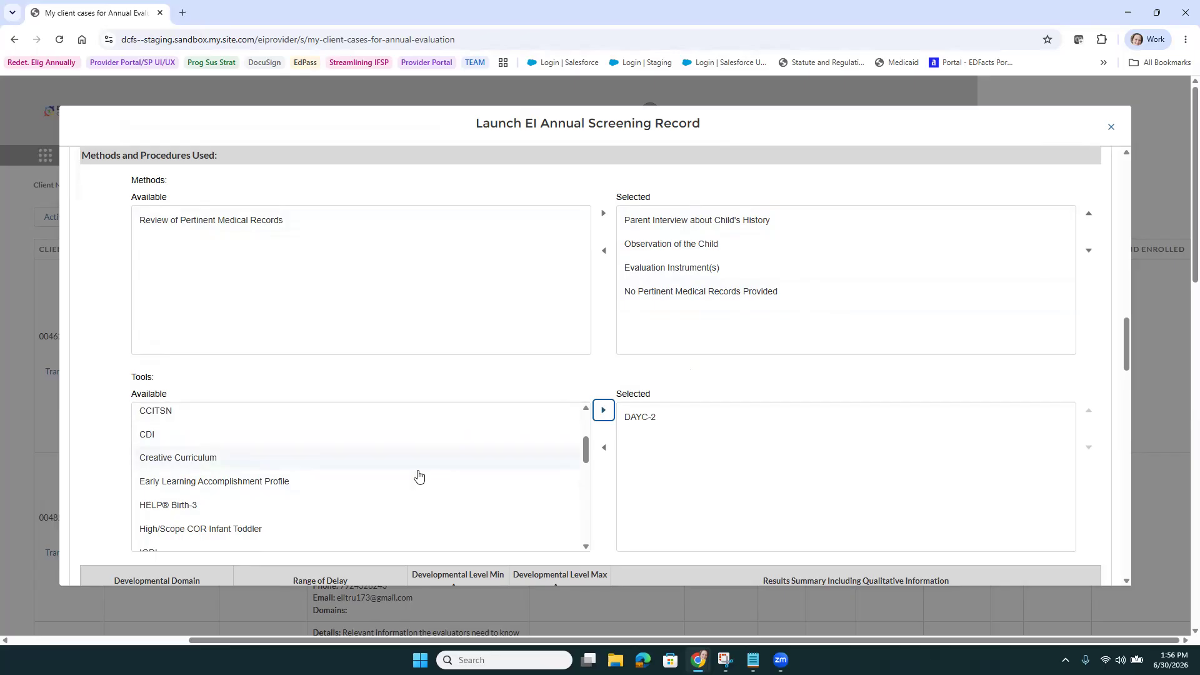
scroll(609, 447, down, 3)
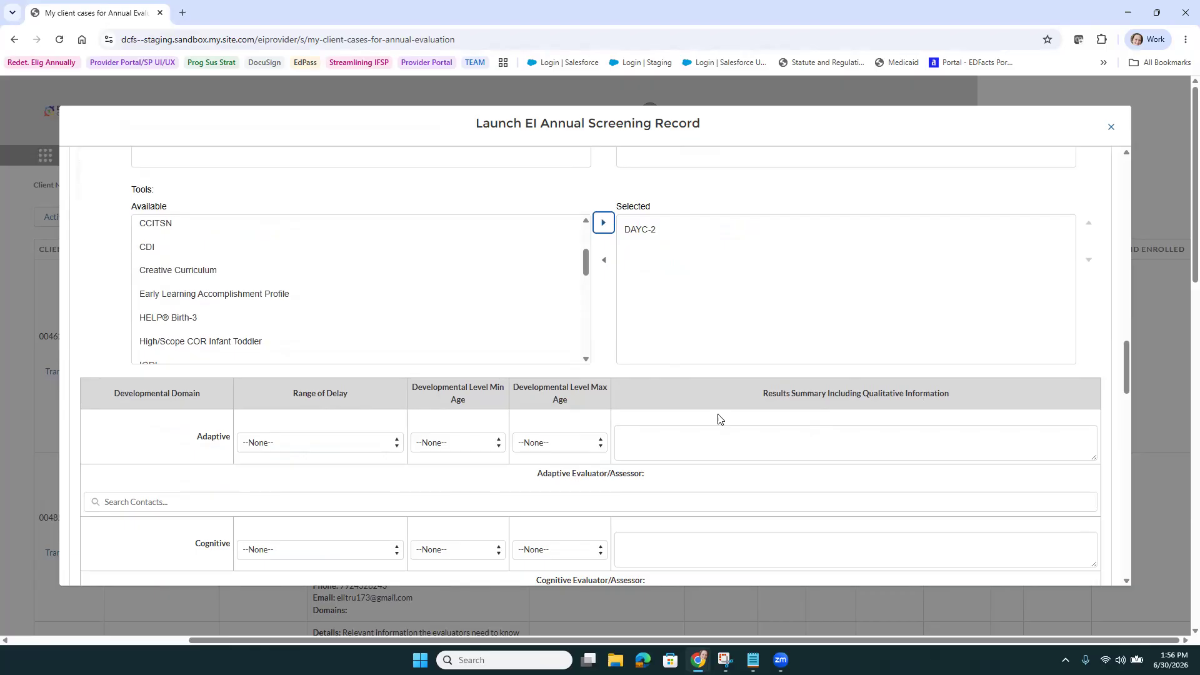
Set Adaptive Range of Delay to Within Age Expectation with min and max age 22
click(341, 443)
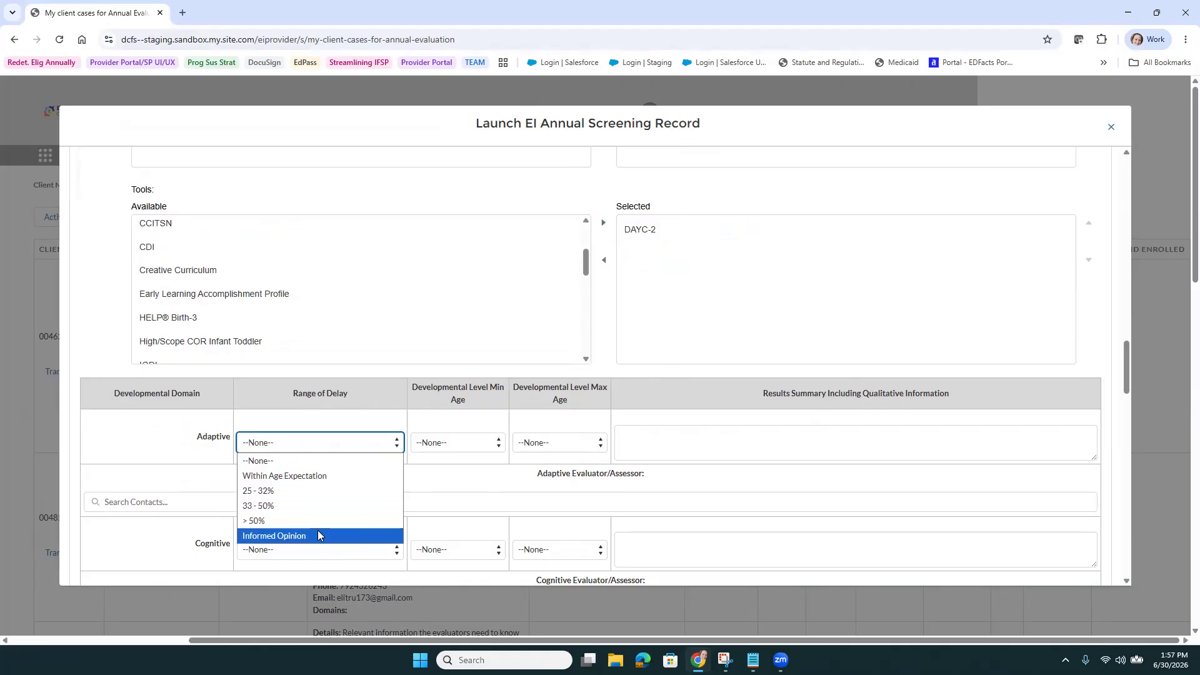
click(320, 474)
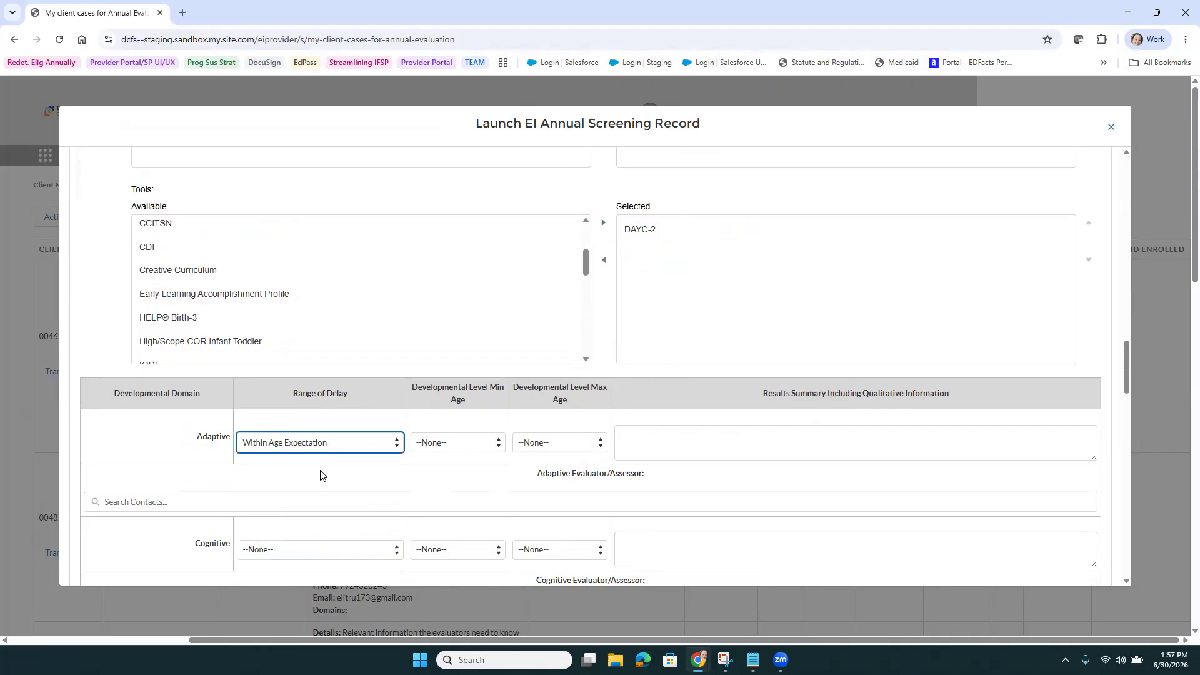
click(450, 445)
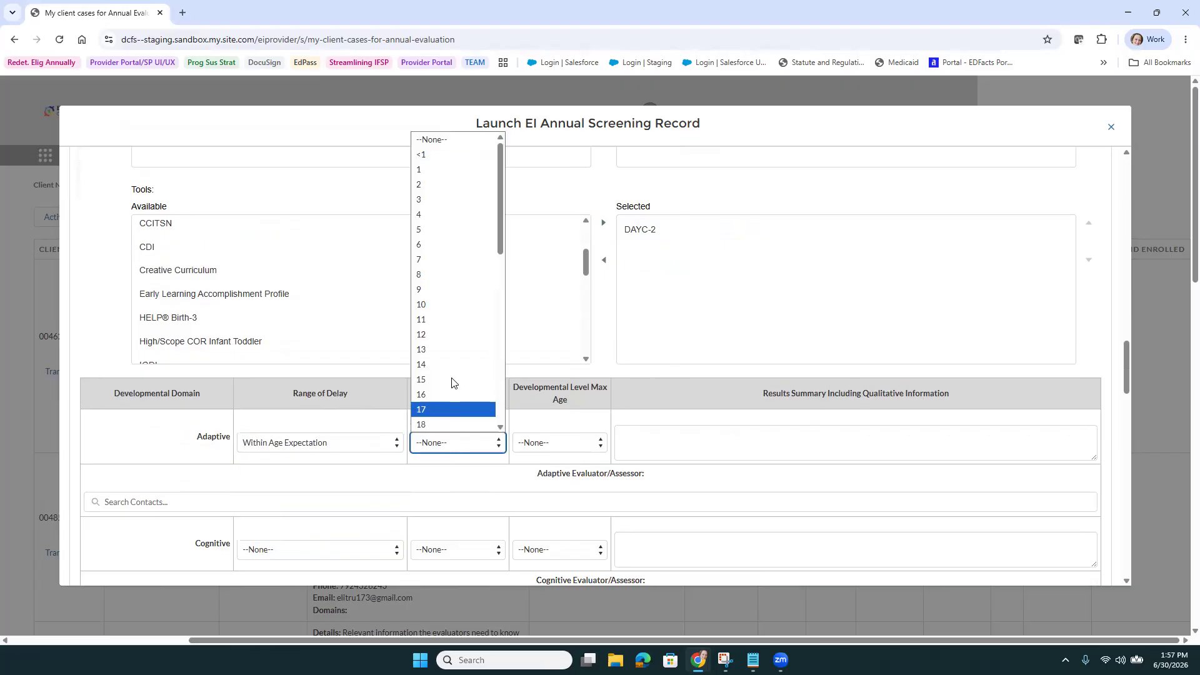
scroll(455, 361, down, 4)
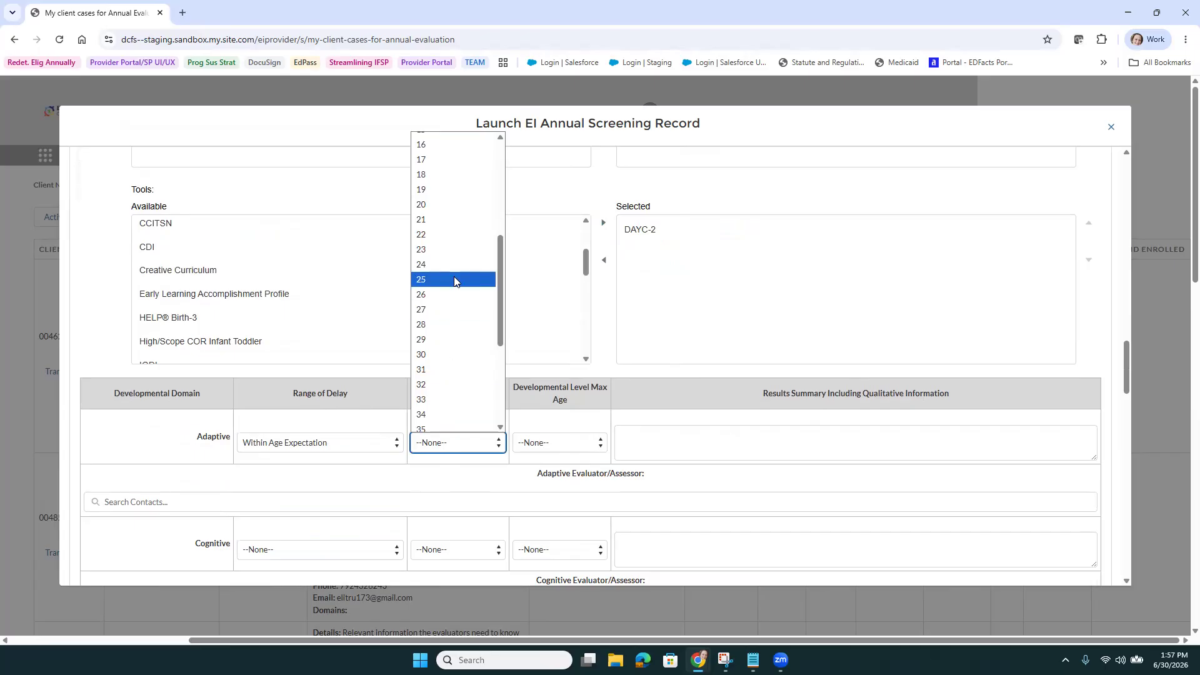
click(451, 235)
click(555, 445)
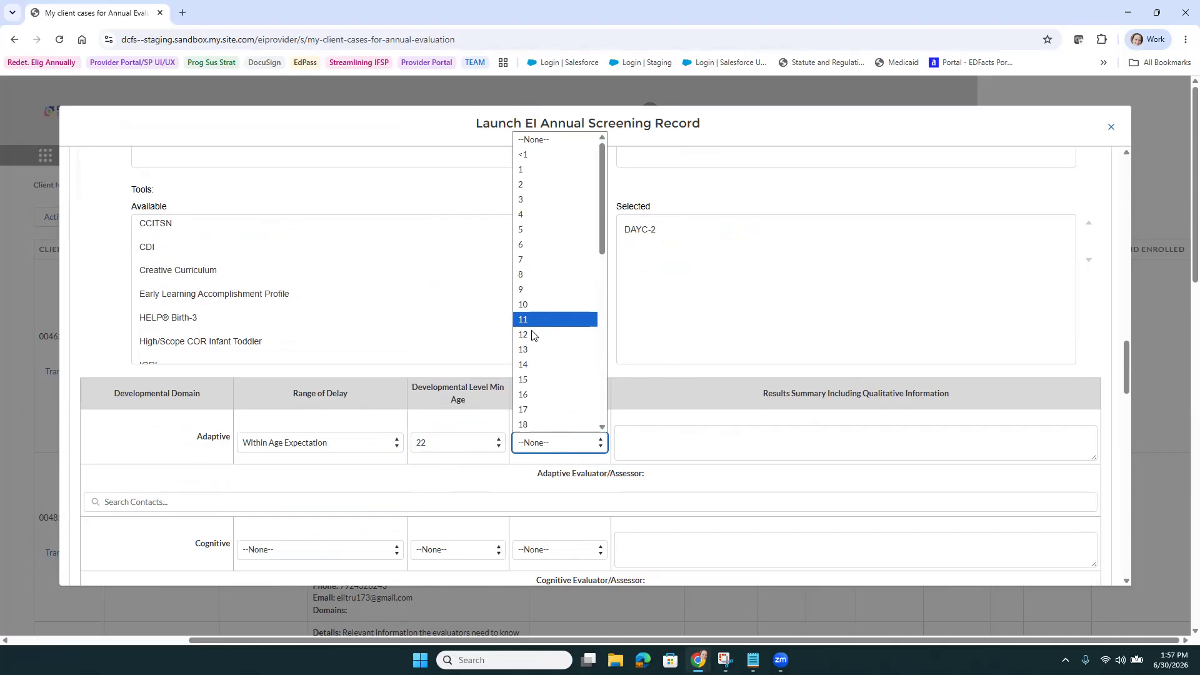
scroll(536, 388, down, 3)
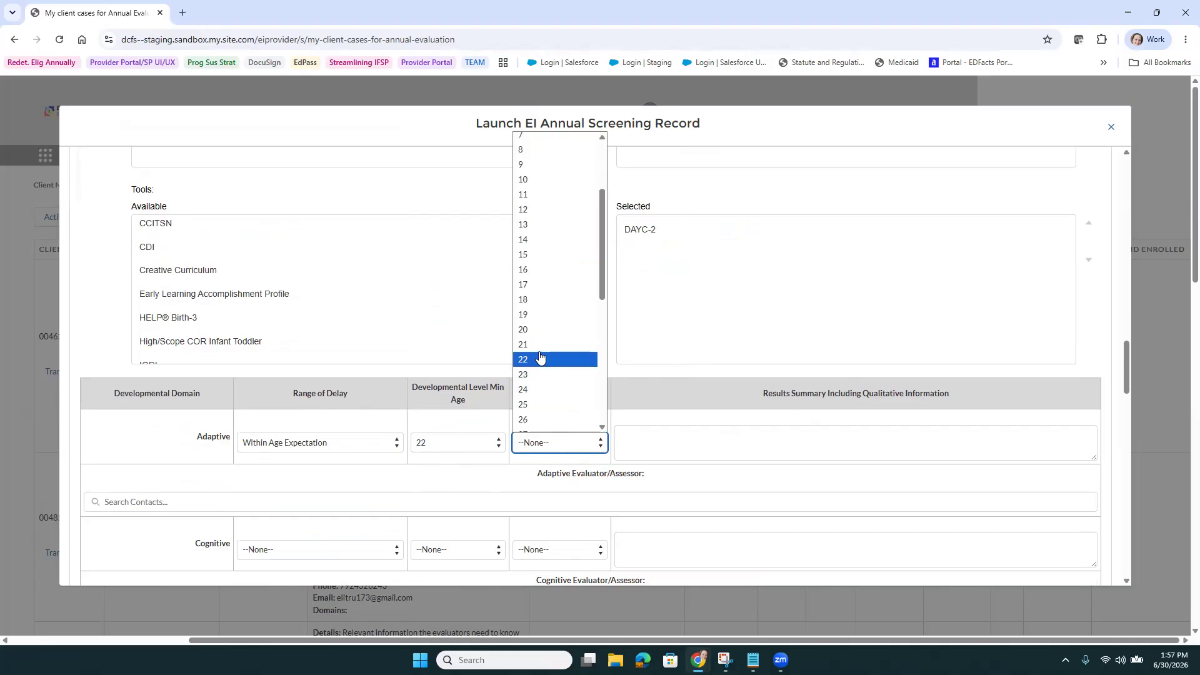
click(540, 359)
Enter 'Evaluation Results' as the Adaptive results summary
click(661, 440)
text(Evaluation R)
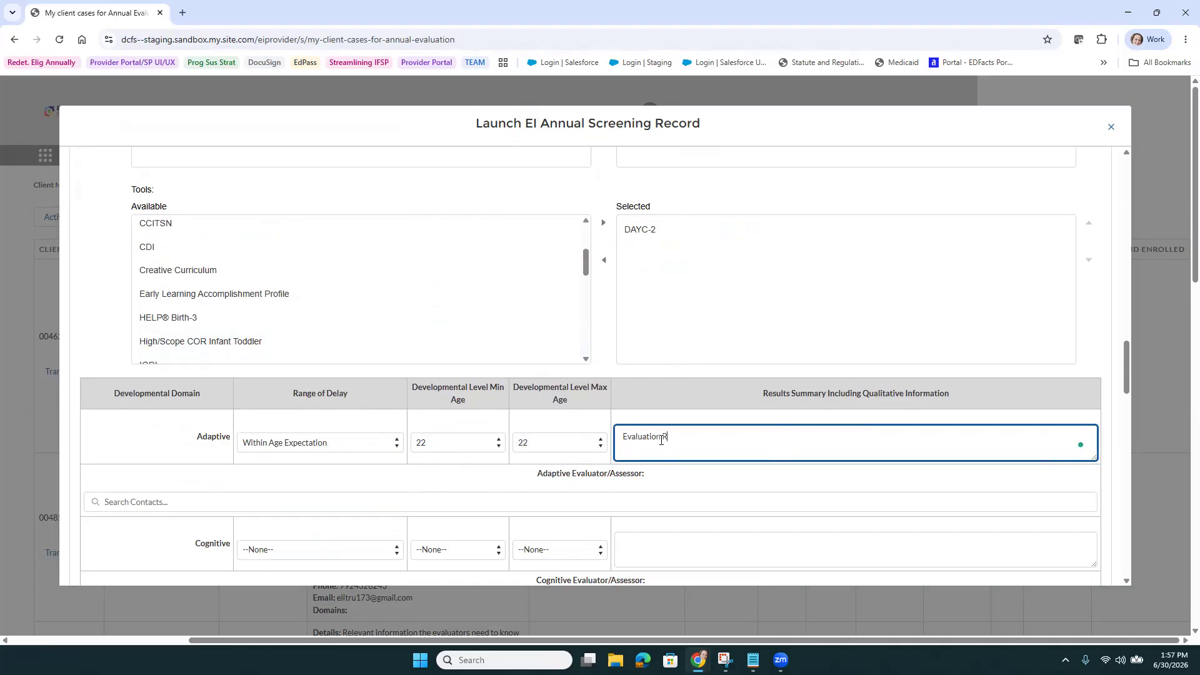
text(esu)
key(BackSpace)
text(sul)
Search by name and assign the developmental intervention assistant as the Adaptive evaluator/assessor
click(593, 501)
text(Sa)
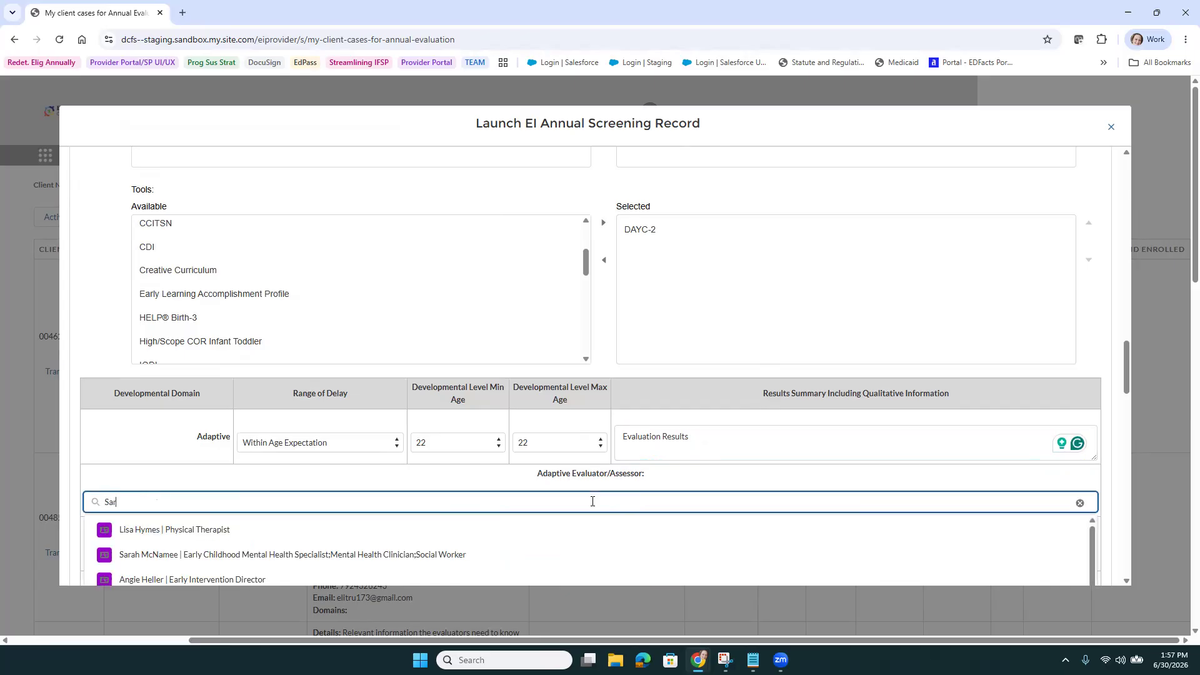
text(ra Beth)
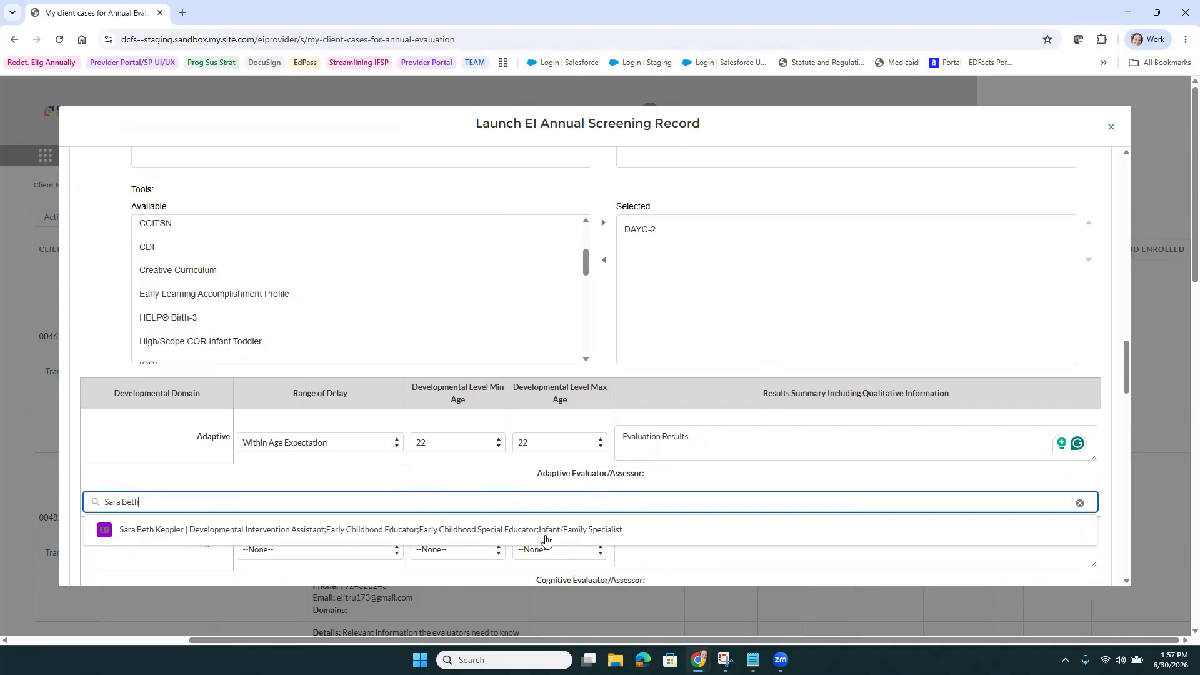
click(534, 536)
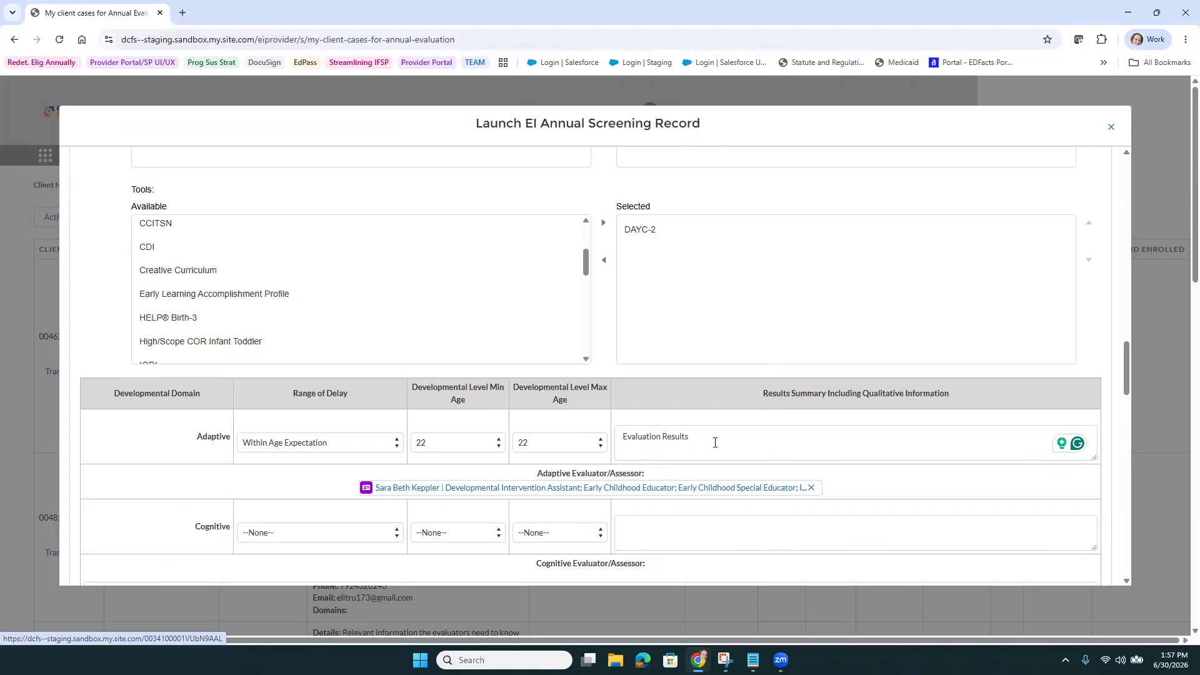
Copy the Adaptive 'Evaluation Results' summary into the Cognitive and Communication results boxes
triple_click(745, 460)
key(ctrl+c)
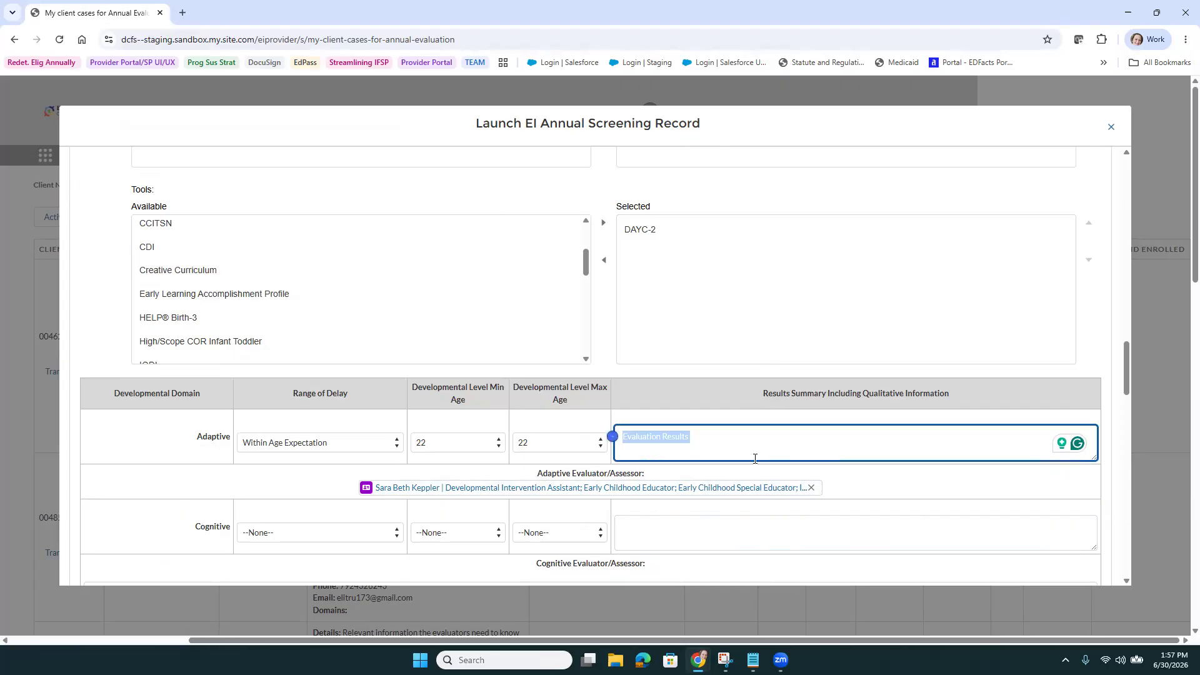
click(693, 524)
key(ctrl+v)
scroll(681, 521, down, 2)
click(673, 522)
key(ctrl+v)
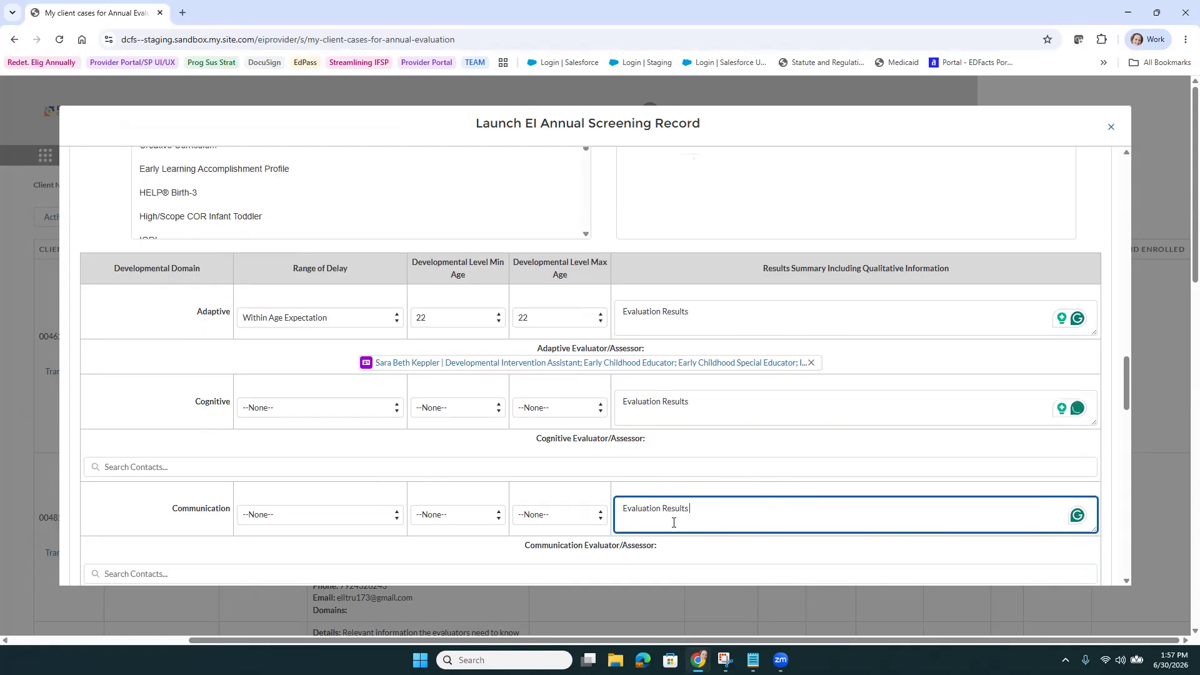
Paste the same 'Evaluation Results' summary into the Social and Emotional and Physical rows
scroll(670, 517, down, 2)
click(657, 487)
key(ctrl+v)
scroll(657, 487, down, 2)
click(659, 475)
key(ctrl+v)
scroll(660, 475, up, 3)
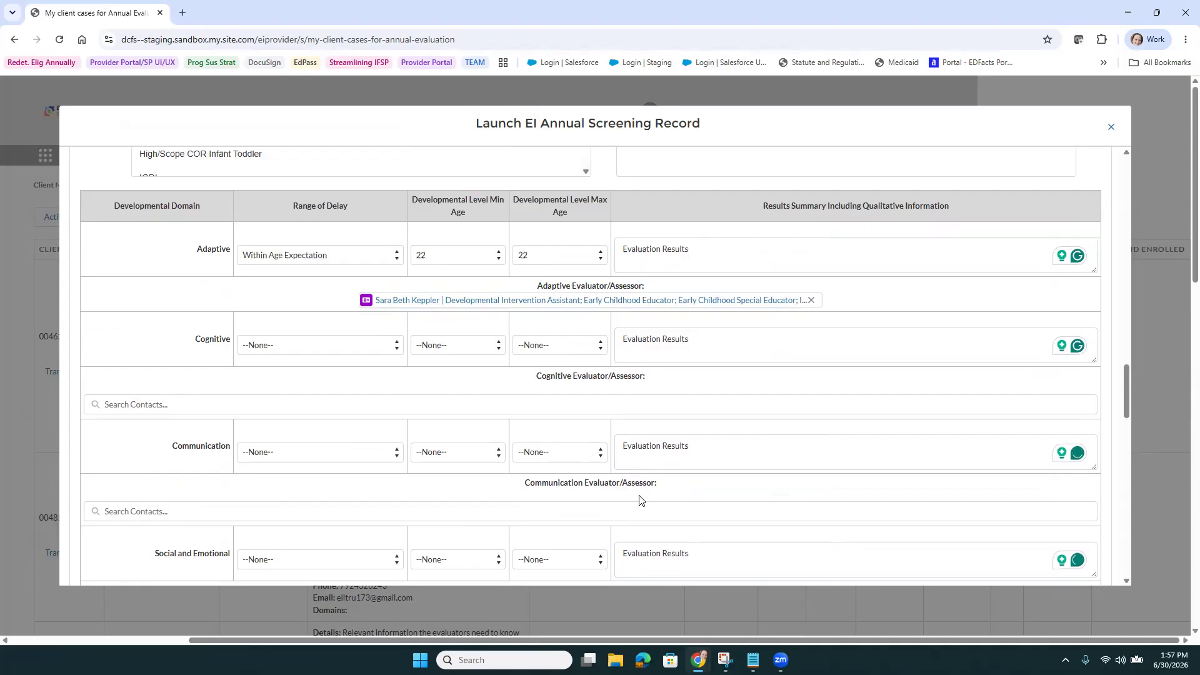
Rate Cognitive as 25 - 32% delay with minimum and maximum age levels 11 and 11
click(322, 345)
click(316, 393)
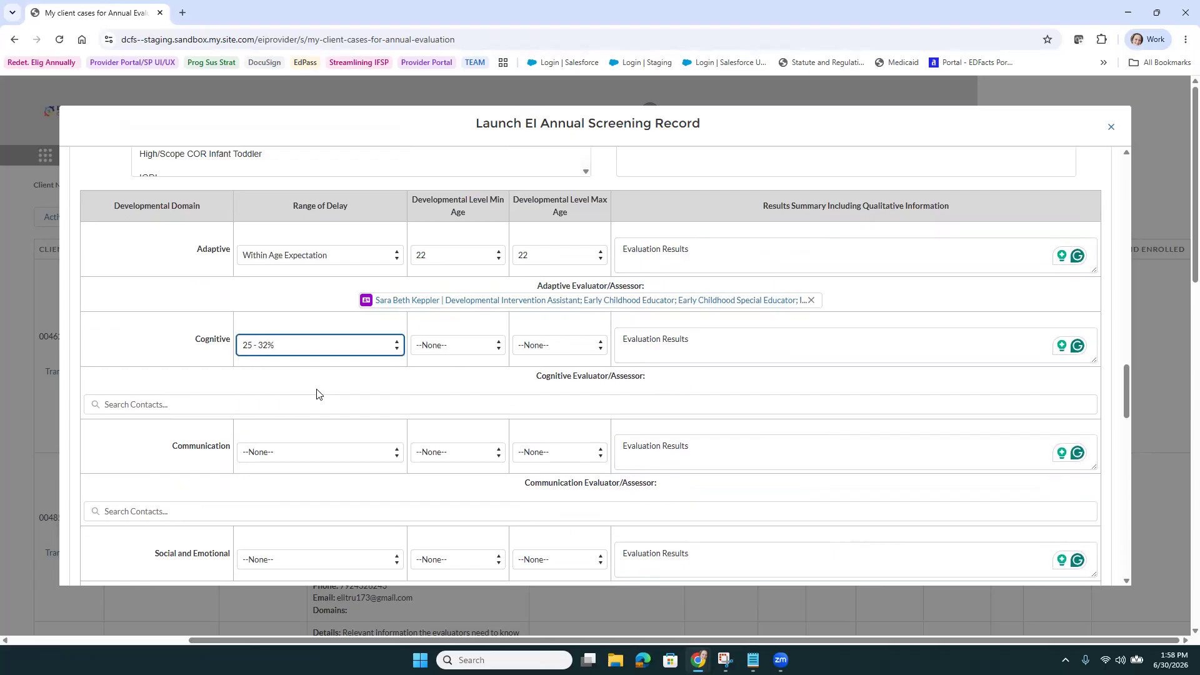
click(467, 346)
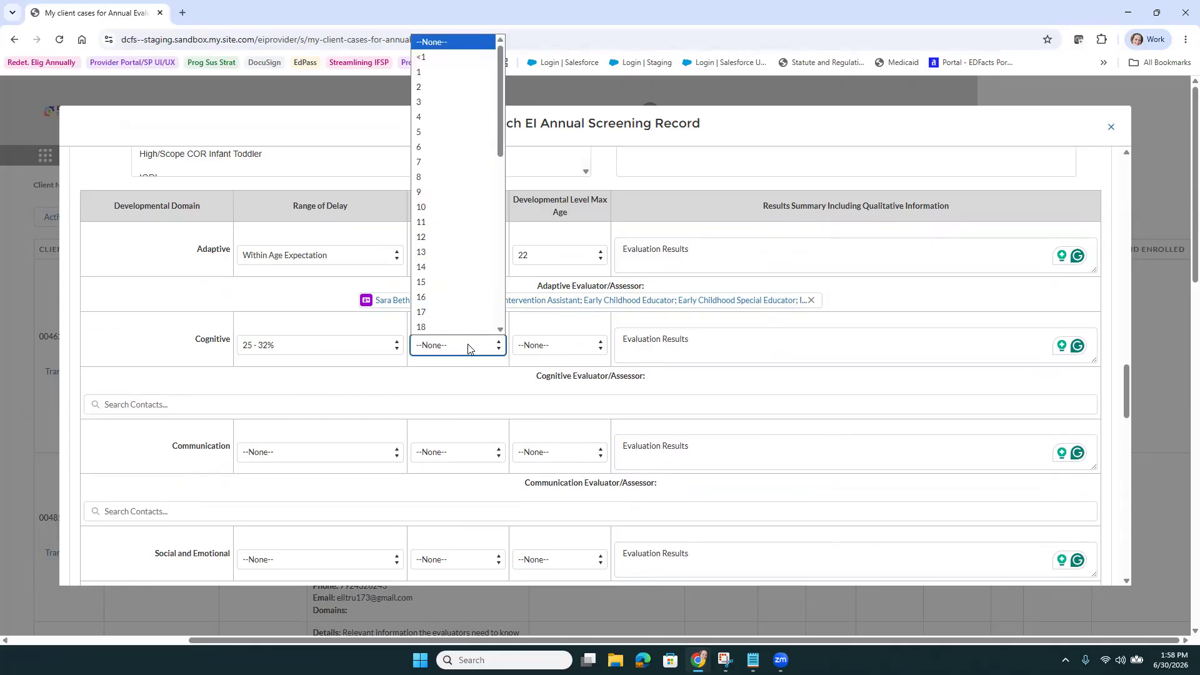
click(465, 222)
click(535, 345)
click(535, 223)
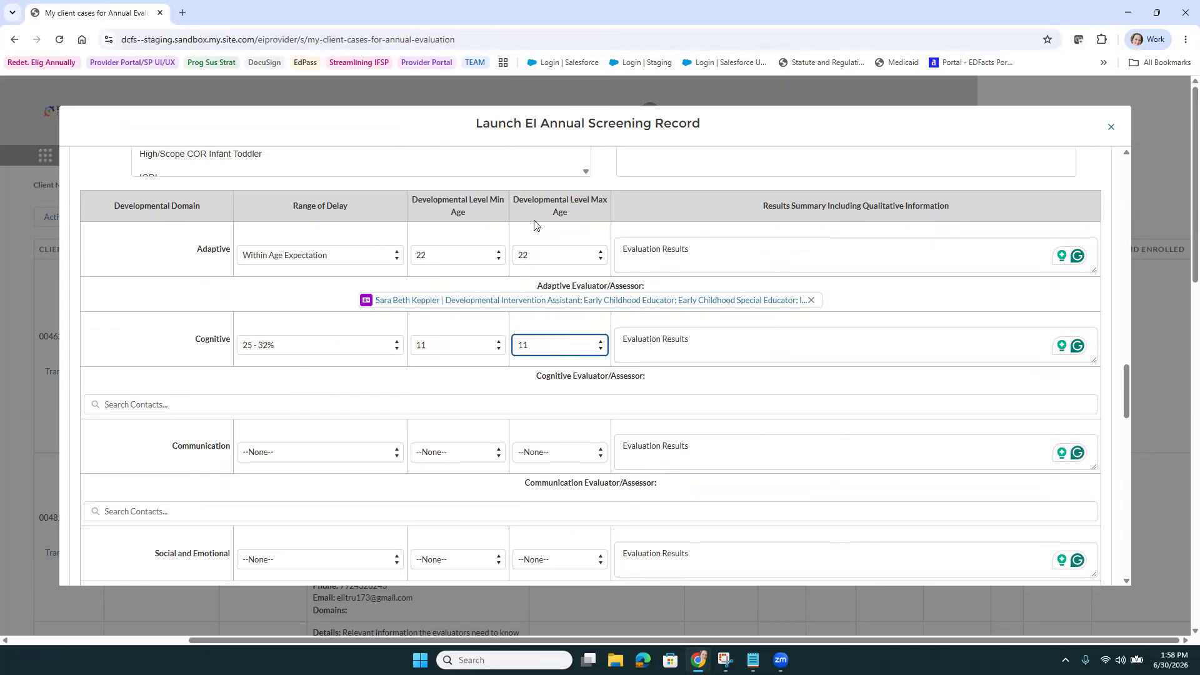
Rate Communication as 25 - 32% delay with age levels 13 to 14
click(356, 460)
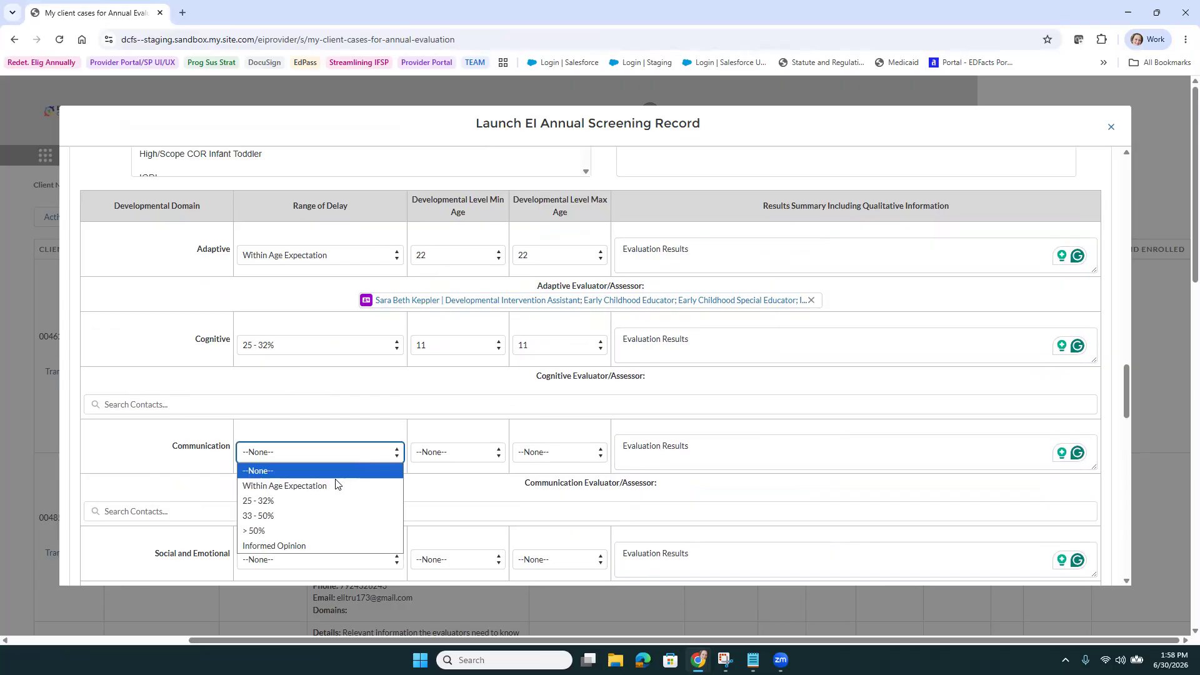
click(327, 503)
click(455, 460)
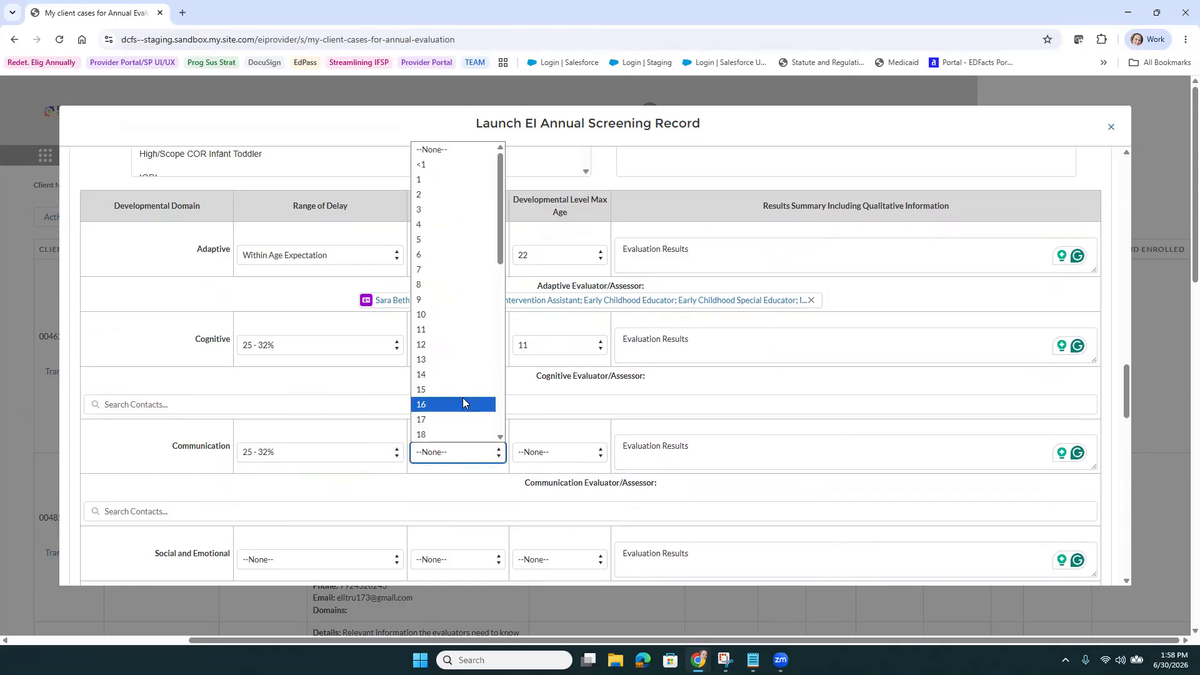
click(461, 365)
click(536, 460)
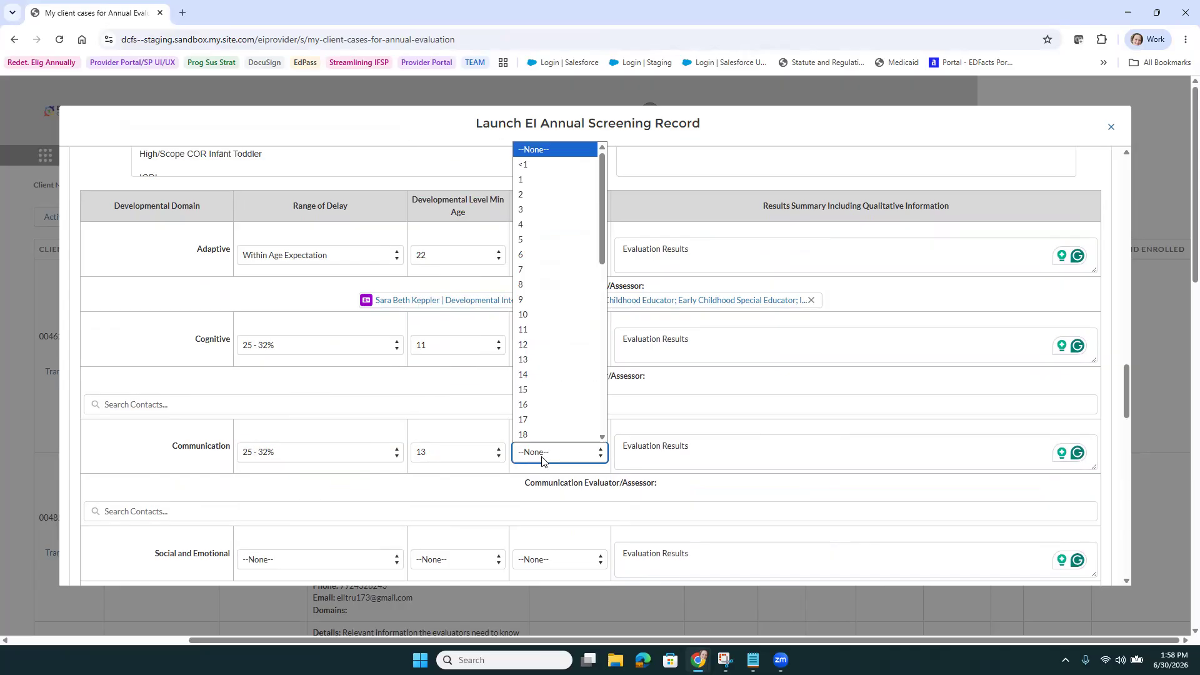
click(535, 370)
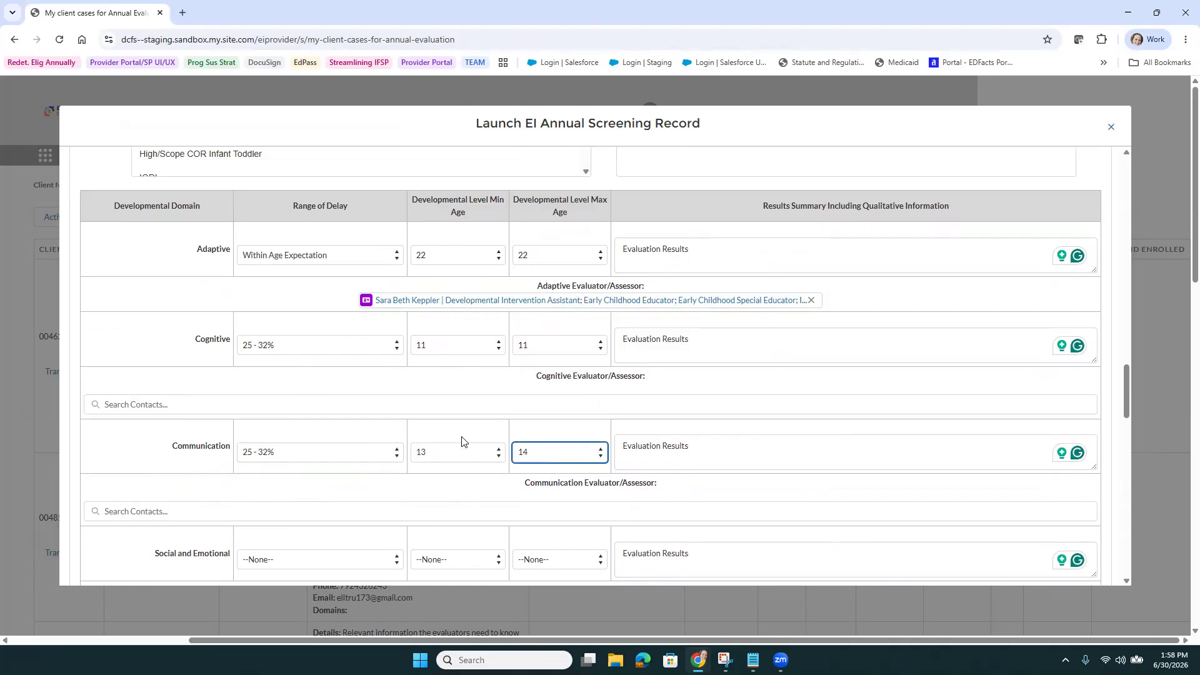
click(517, 406)
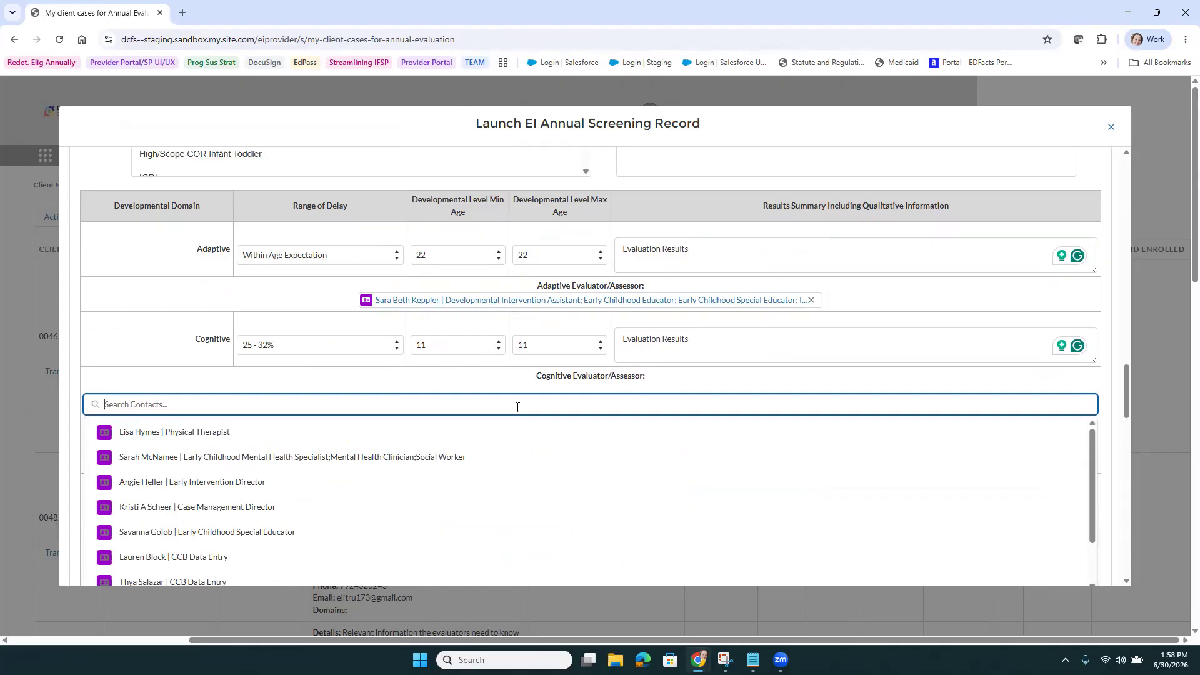
Pick the physical therapist for Cognitive, then search and assign the intervention assistant for Communication
click(284, 437)
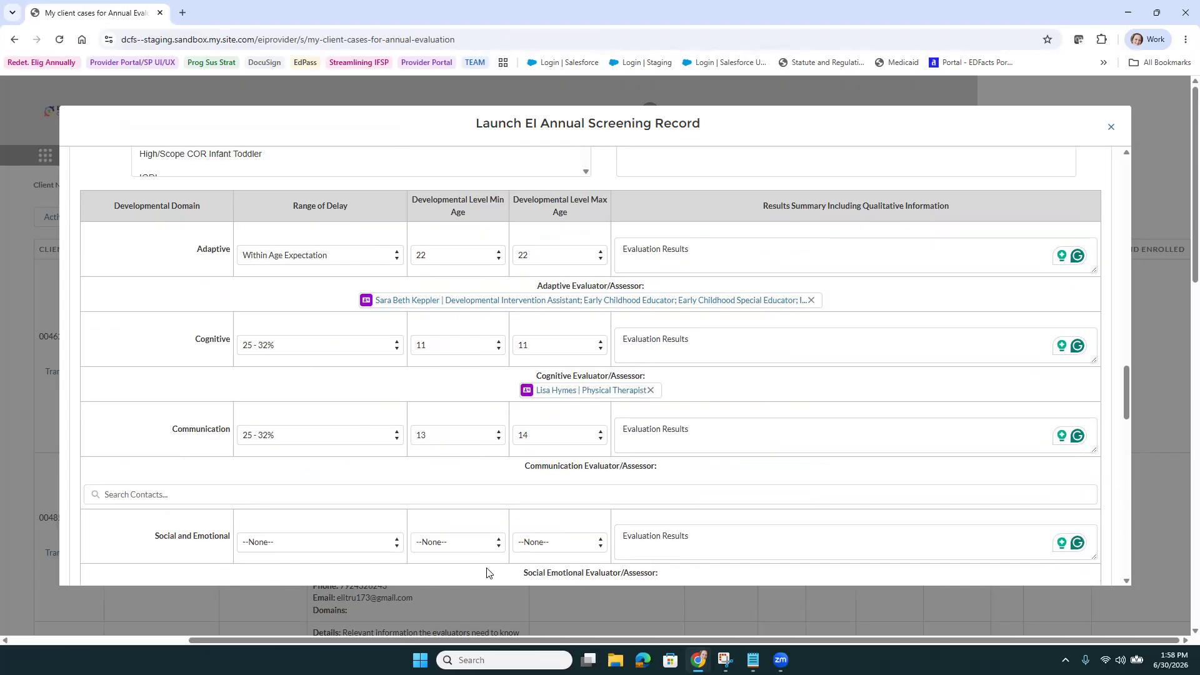
click(526, 495)
text(S)
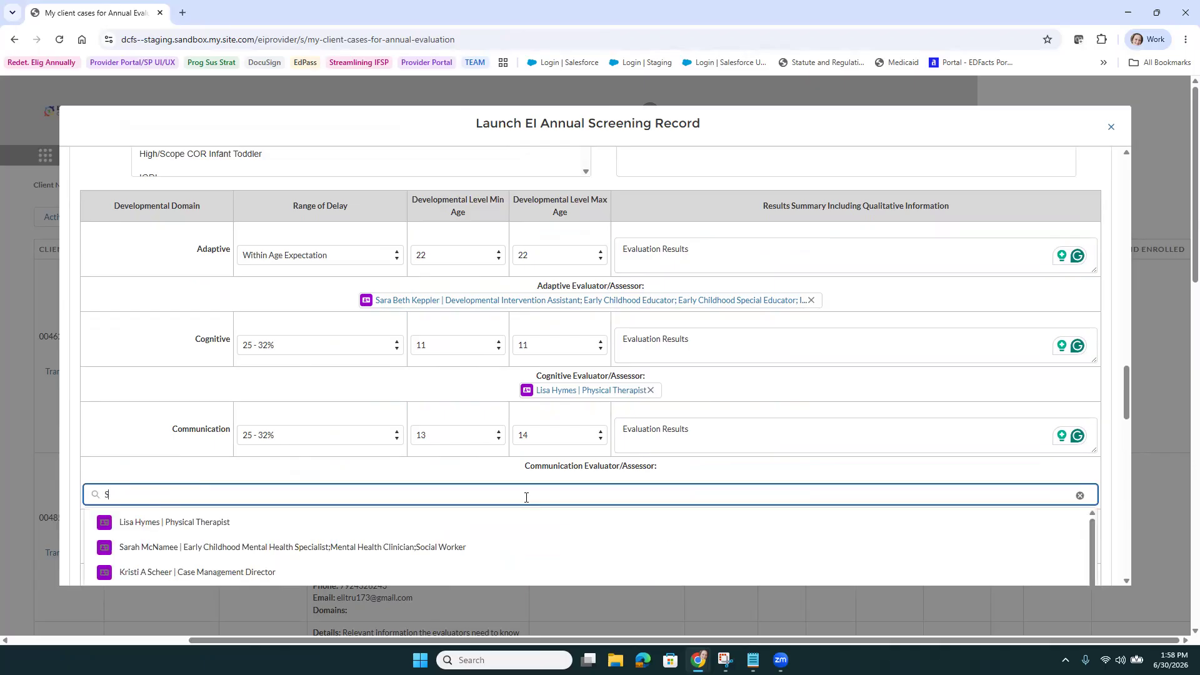
text(ara Beth)
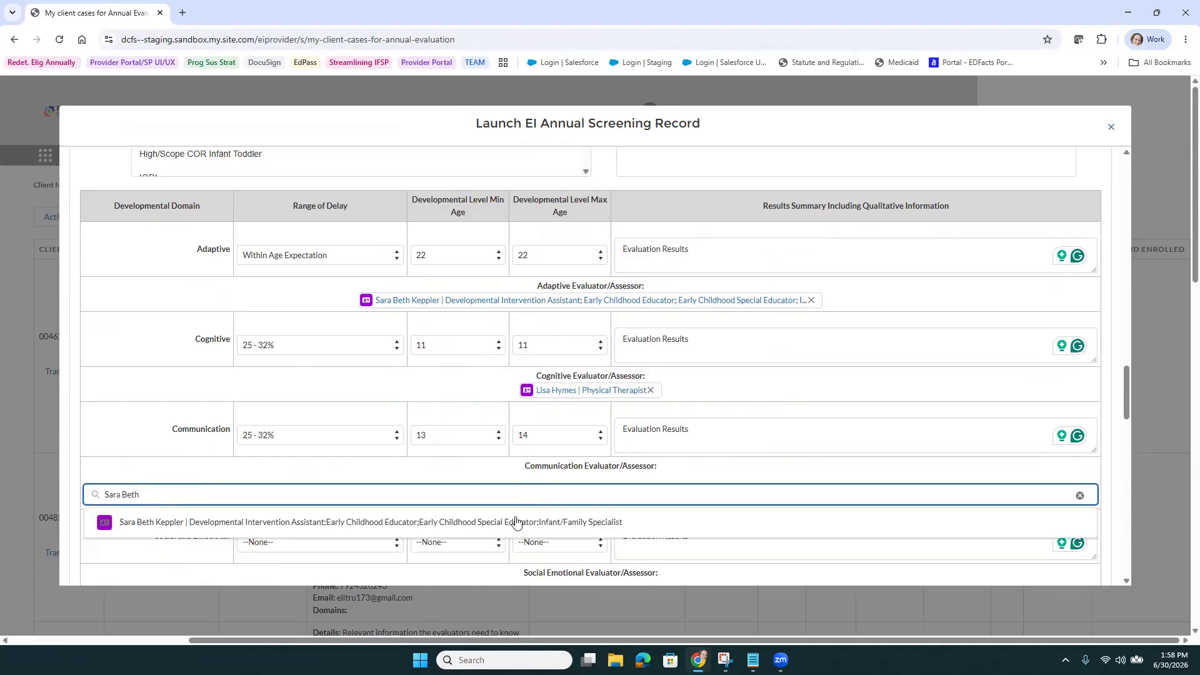
click(517, 522)
scroll(560, 492, down, 1)
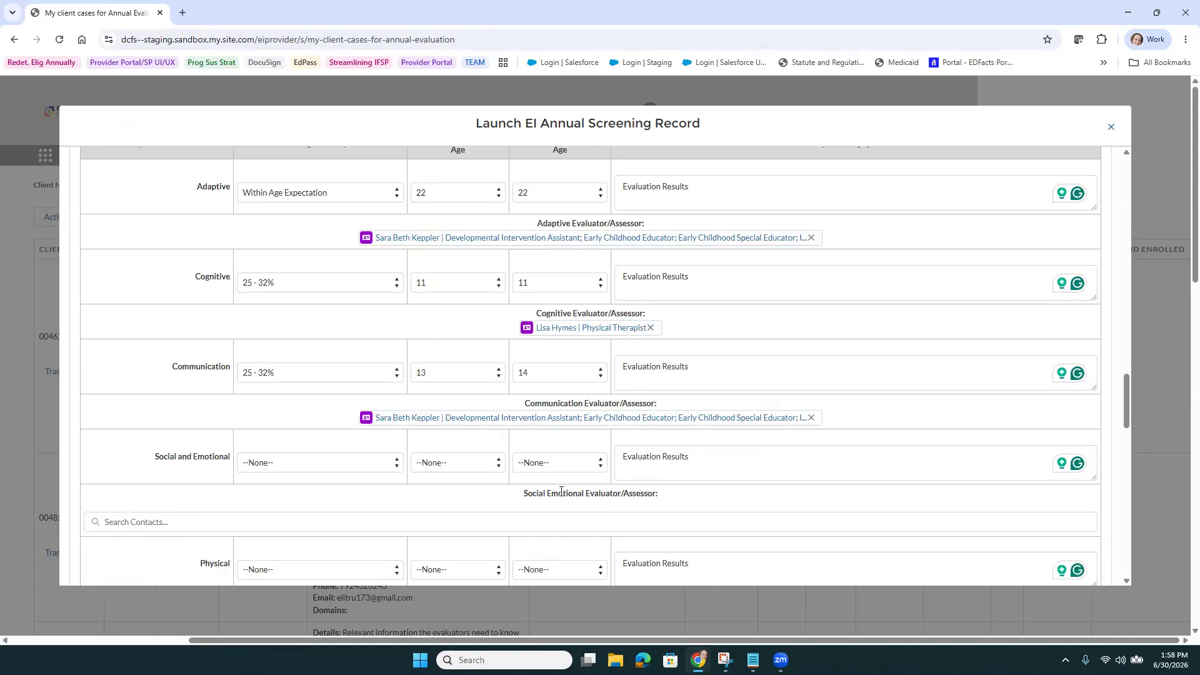
Set Social and Emotional to Within Age Expectation with age levels 22 to 22
click(320, 465)
click(375, 493)
click(455, 451)
click(456, 459)
scroll(461, 368, down, 4)
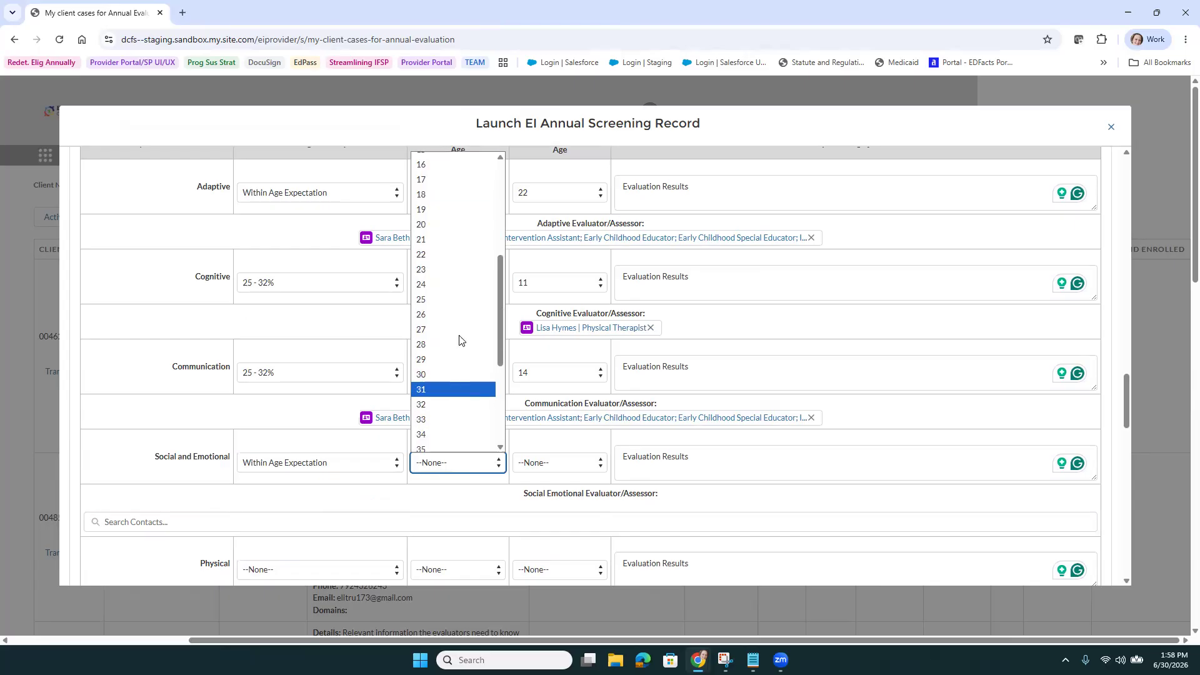
click(458, 255)
click(552, 466)
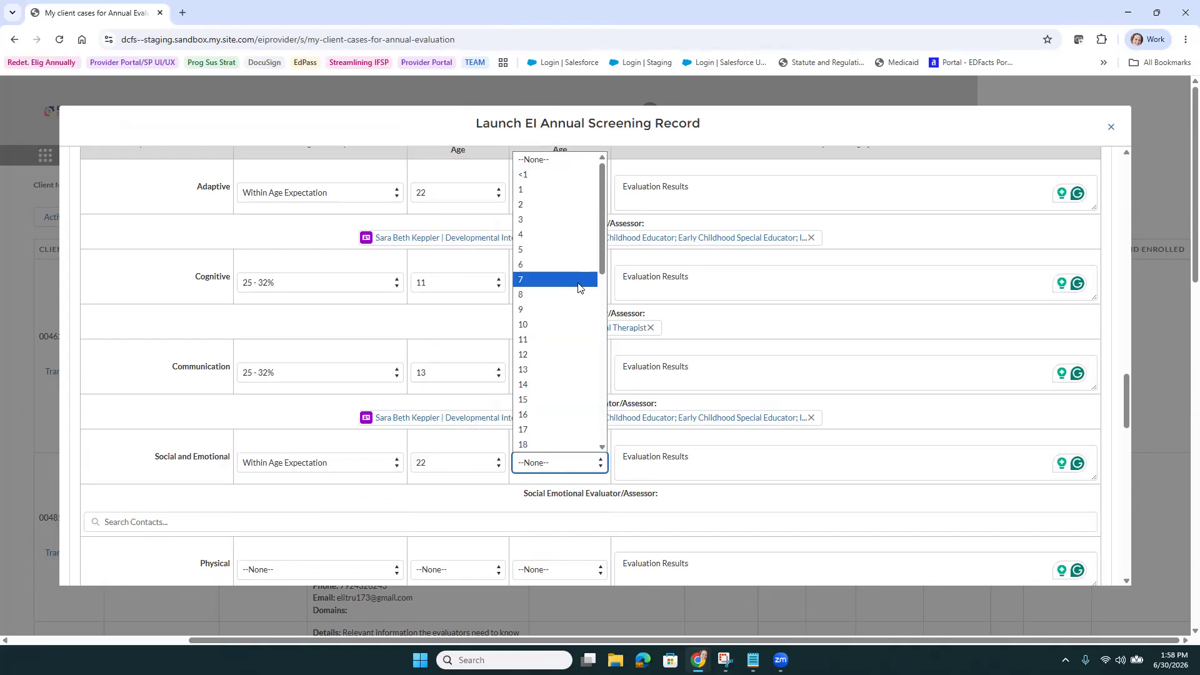
scroll(546, 424, down, 3)
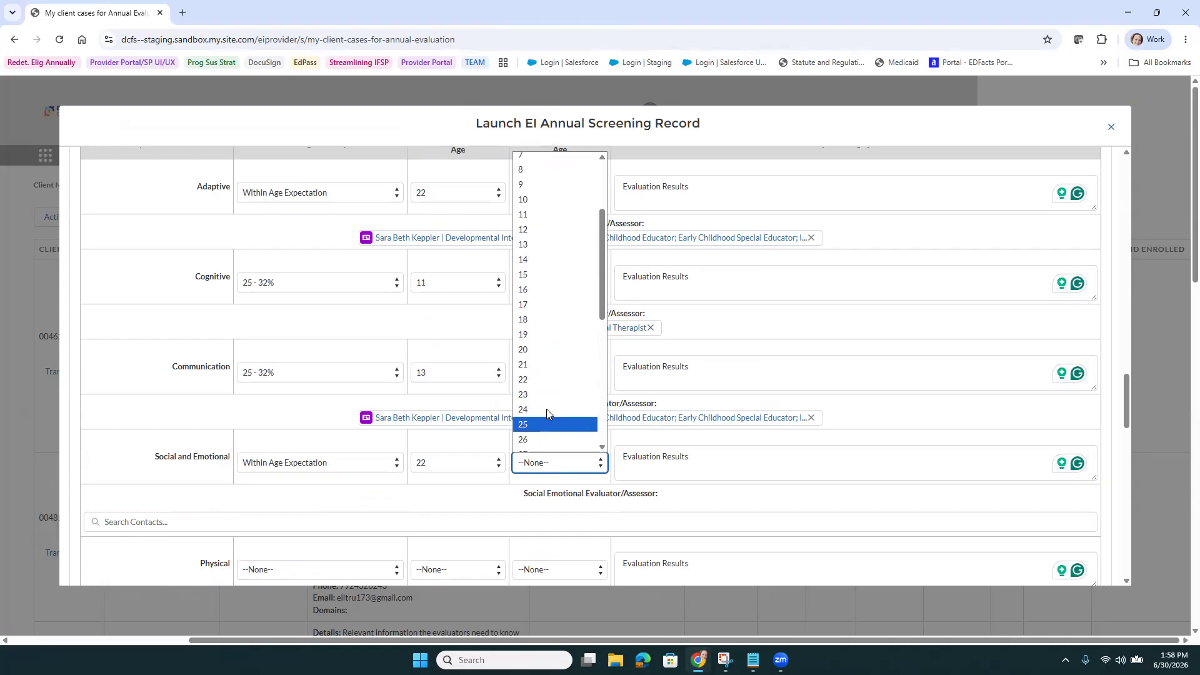
click(550, 381)
Set Physical to Within Age Expectation with age levels 19 to 20
scroll(382, 539, down, 2)
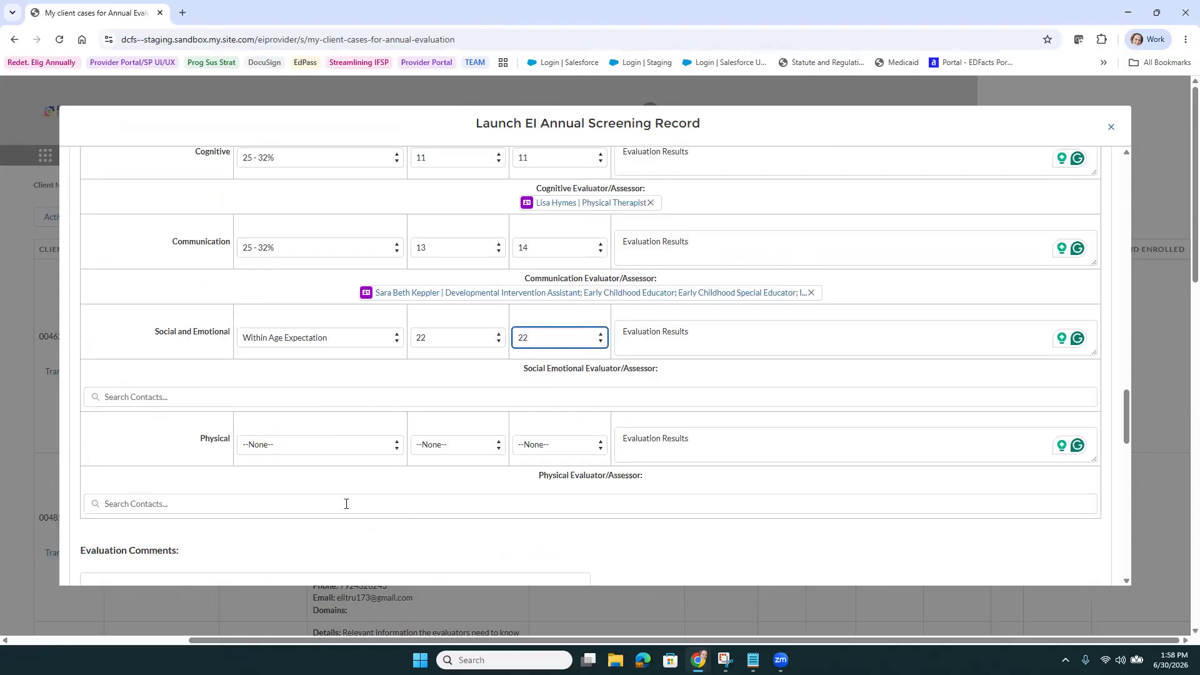
click(318, 448)
click(321, 479)
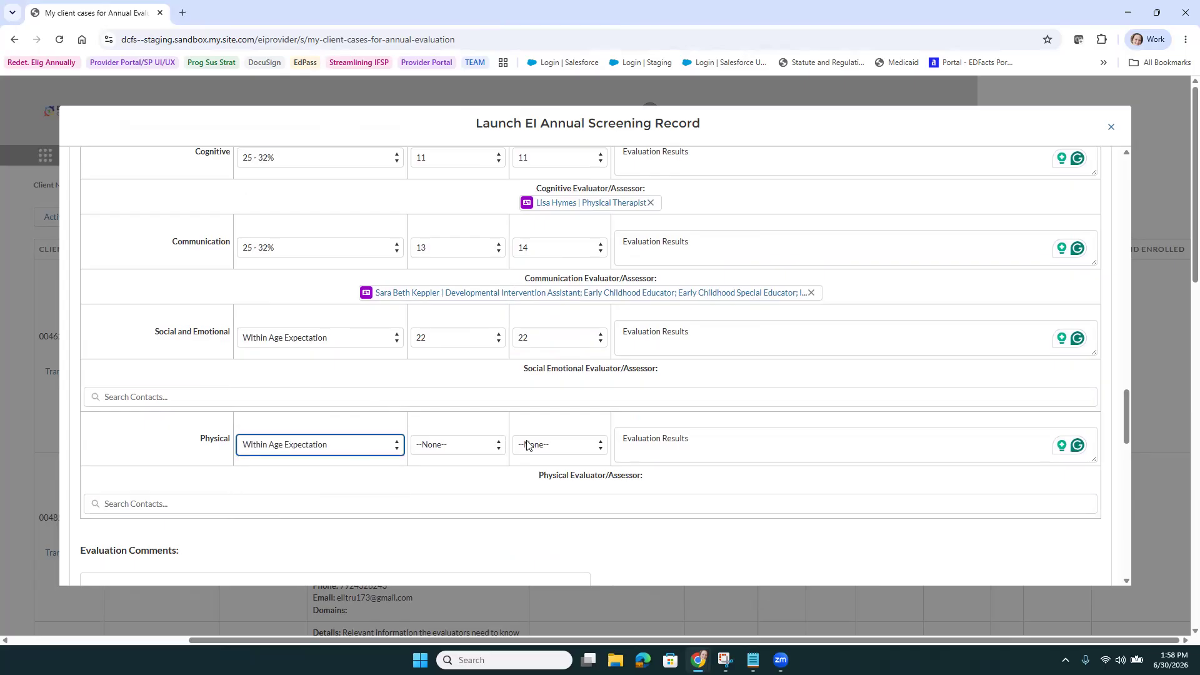
click(483, 447)
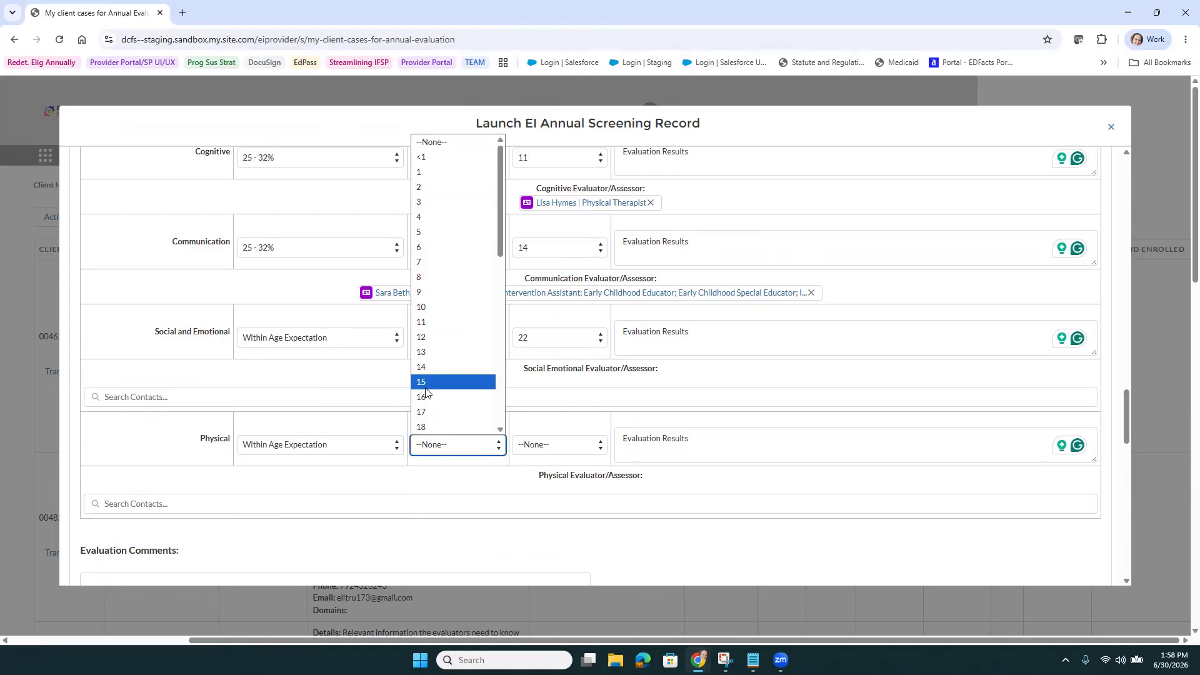
scroll(447, 270, down, 2)
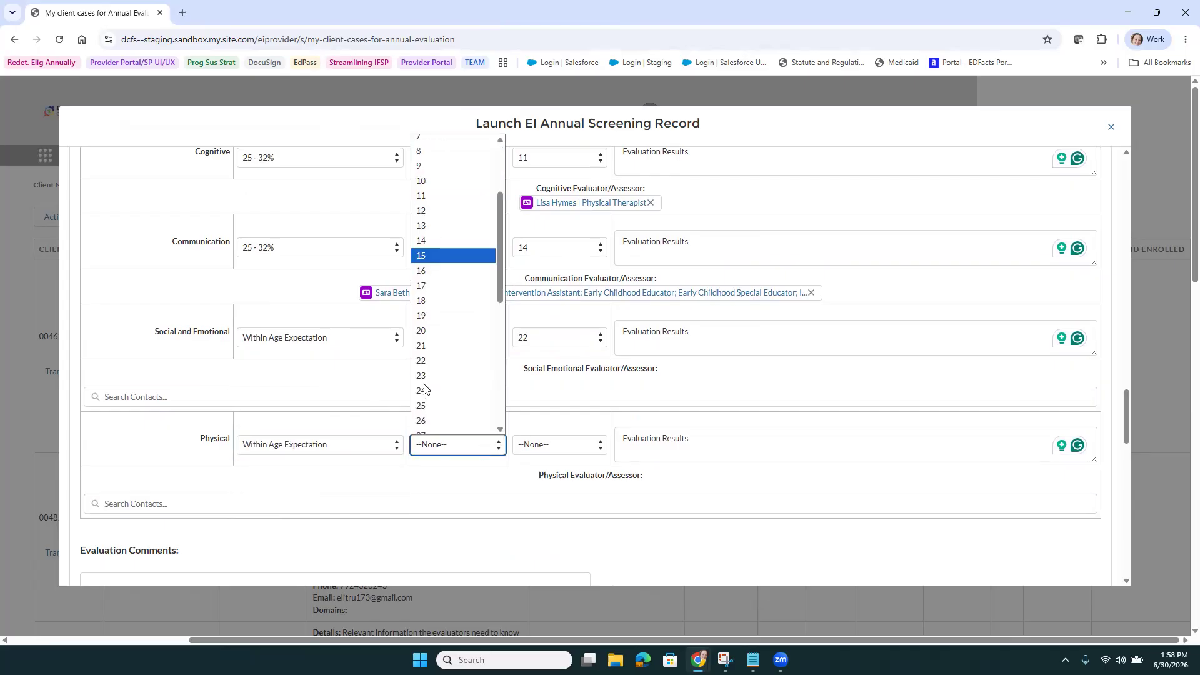
click(431, 318)
click(561, 448)
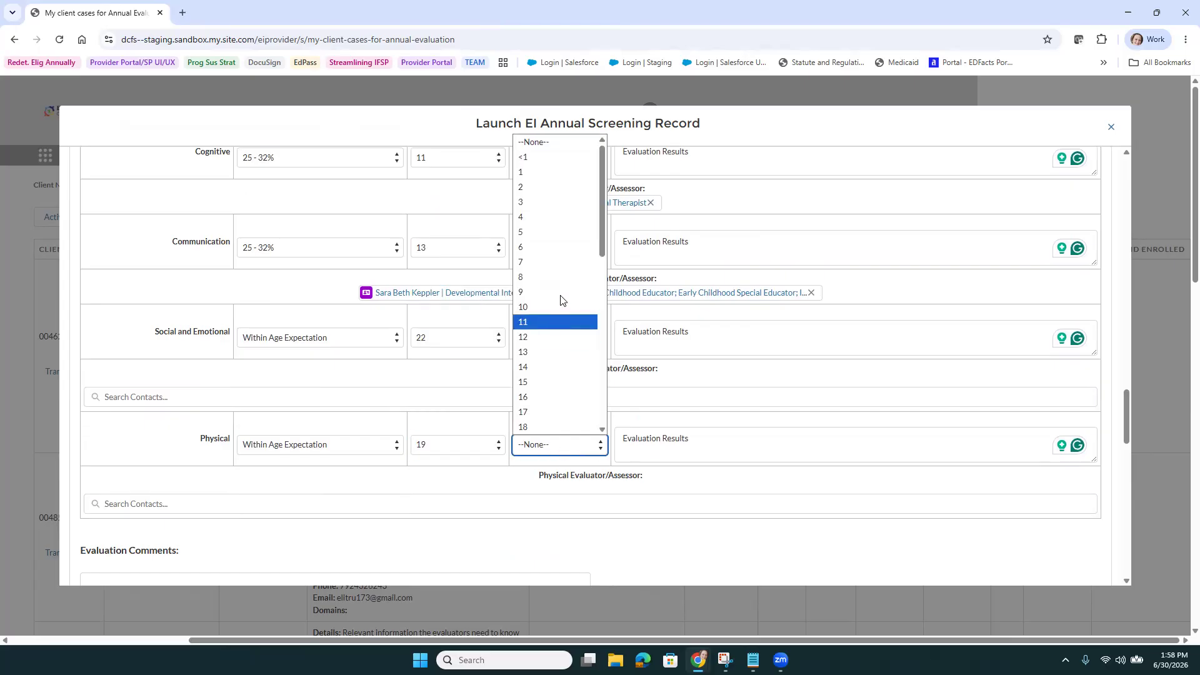
scroll(545, 350, down, 4)
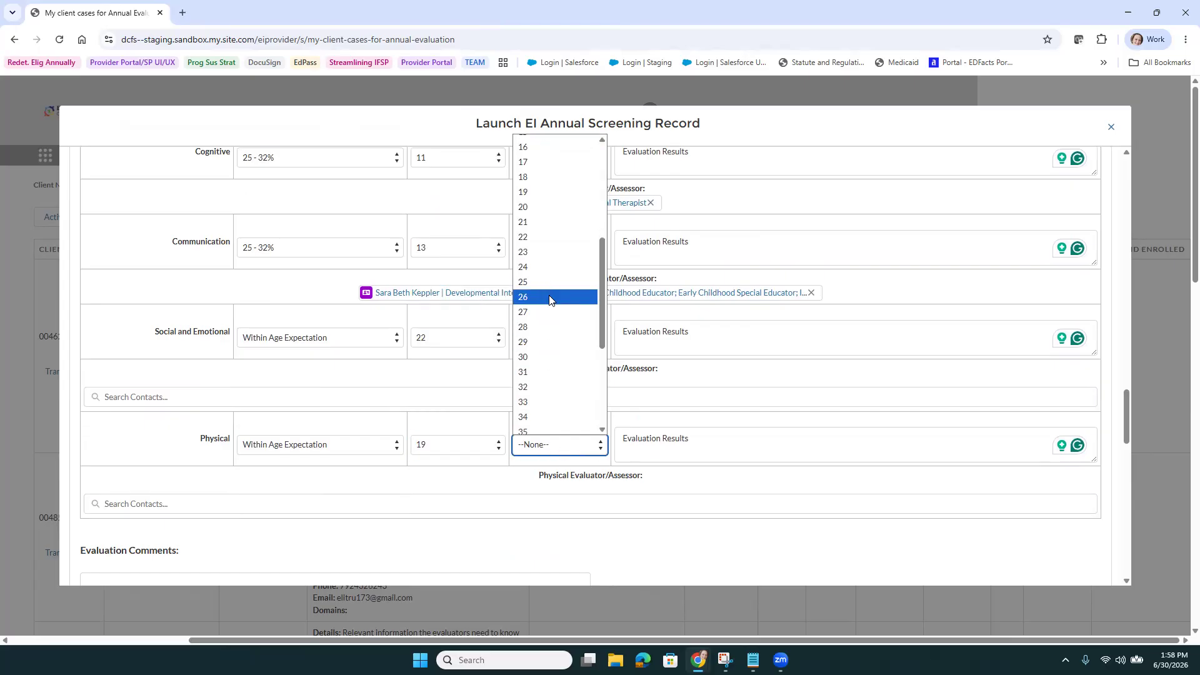
scroll(550, 249, up, 2)
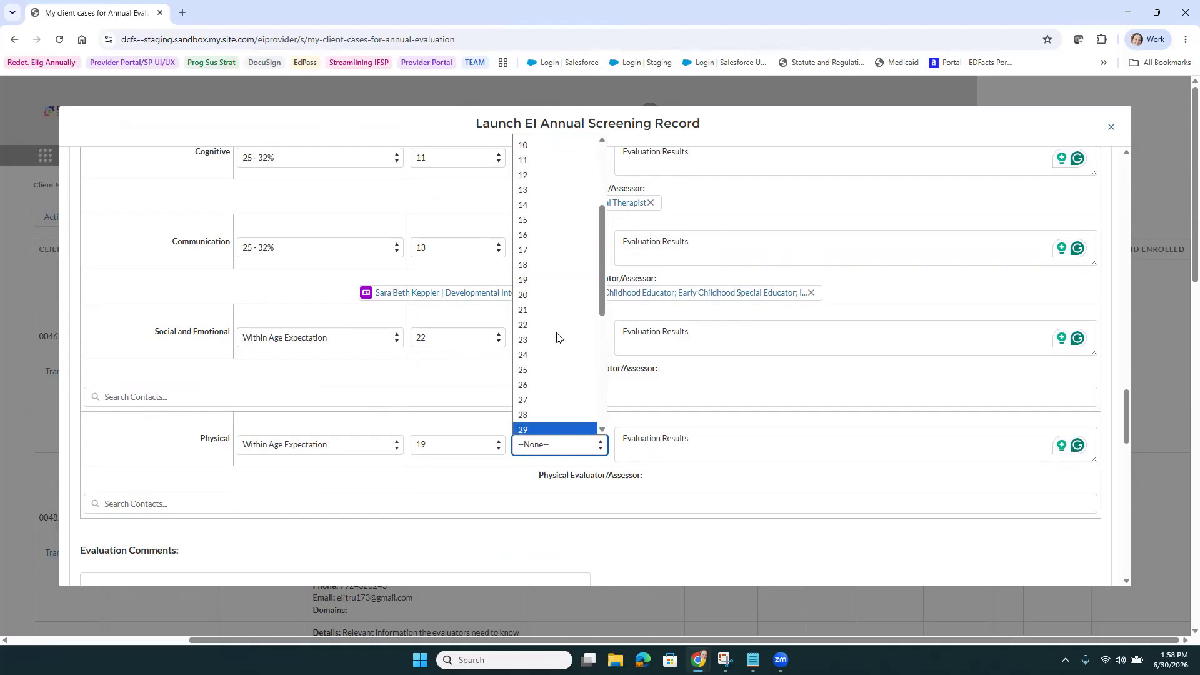
click(557, 328)
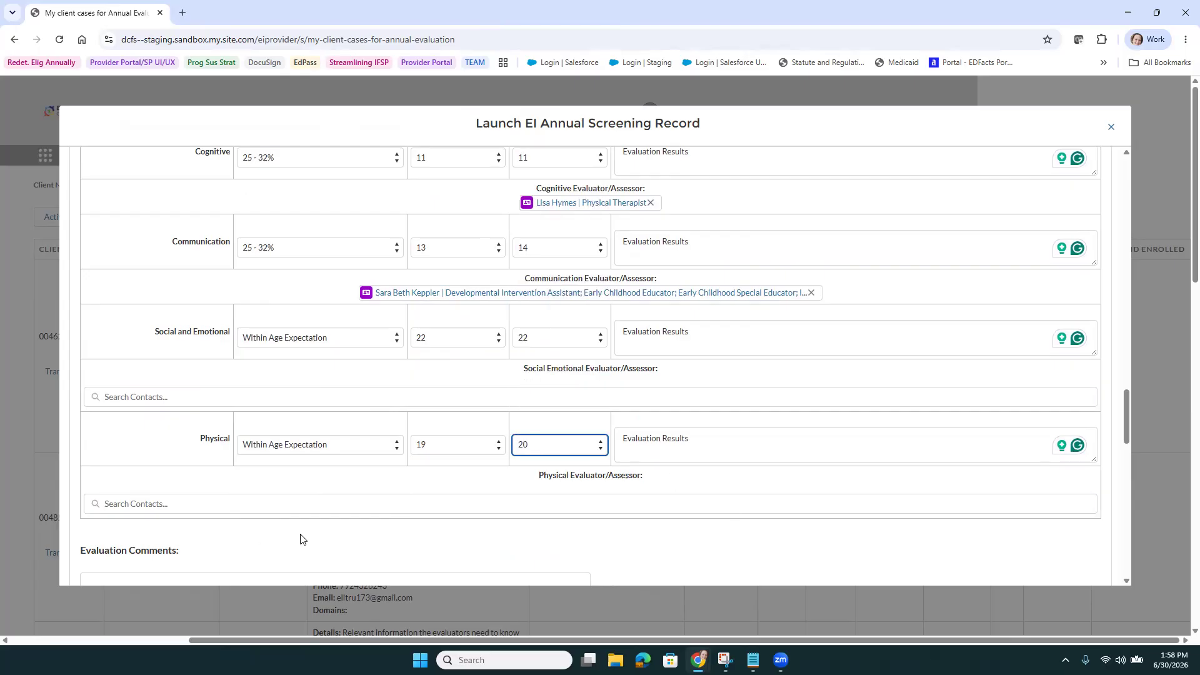
Assign the physical therapist as the Physical evaluator/assessor
click(366, 503)
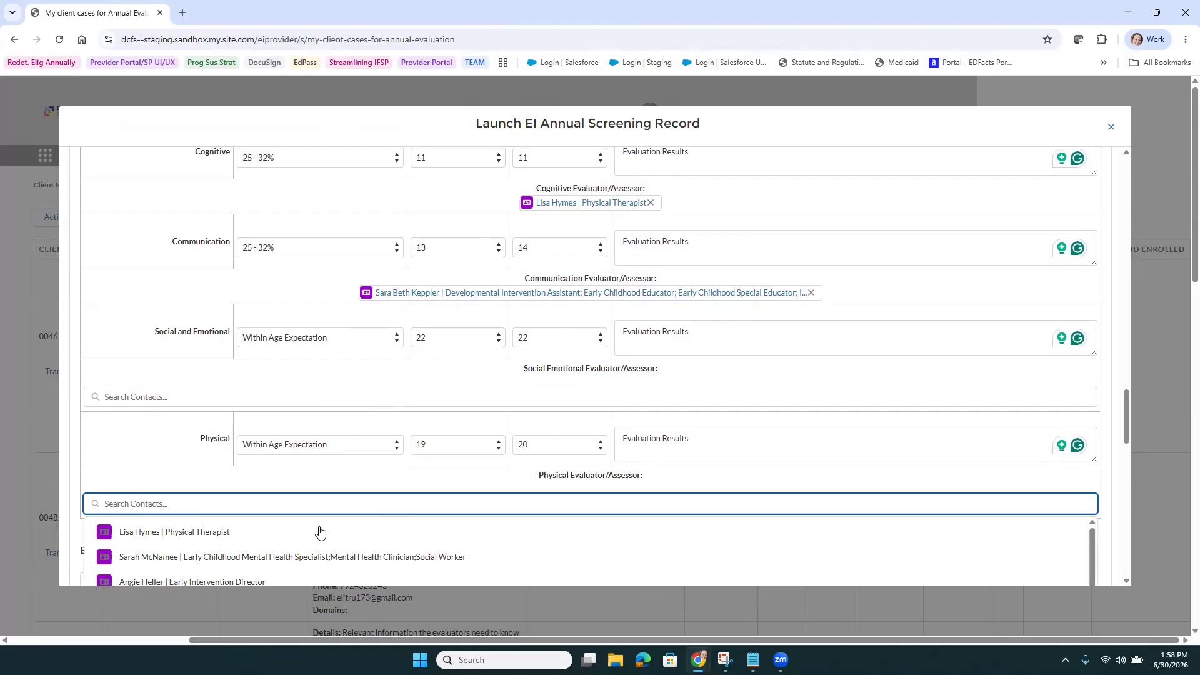
click(298, 535)
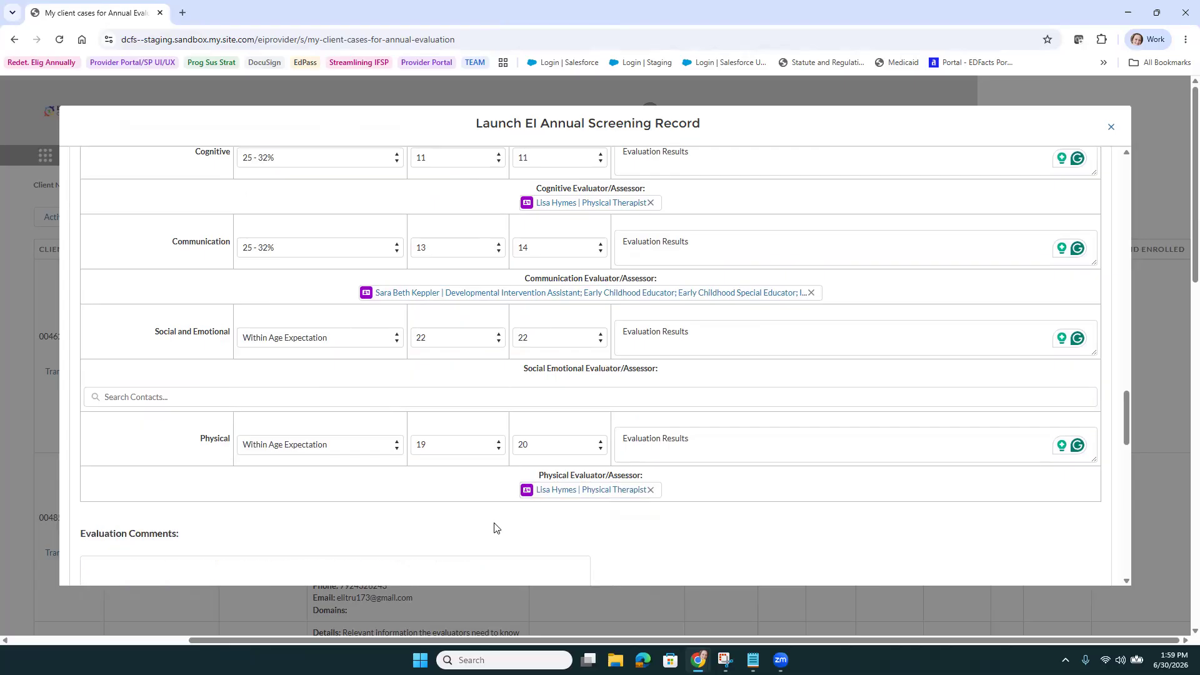
scroll(493, 528, down, 2)
Enter the comment that the child's mother participated via Zoom, correcting 'paricipated' to 'participated'
click(333, 458)
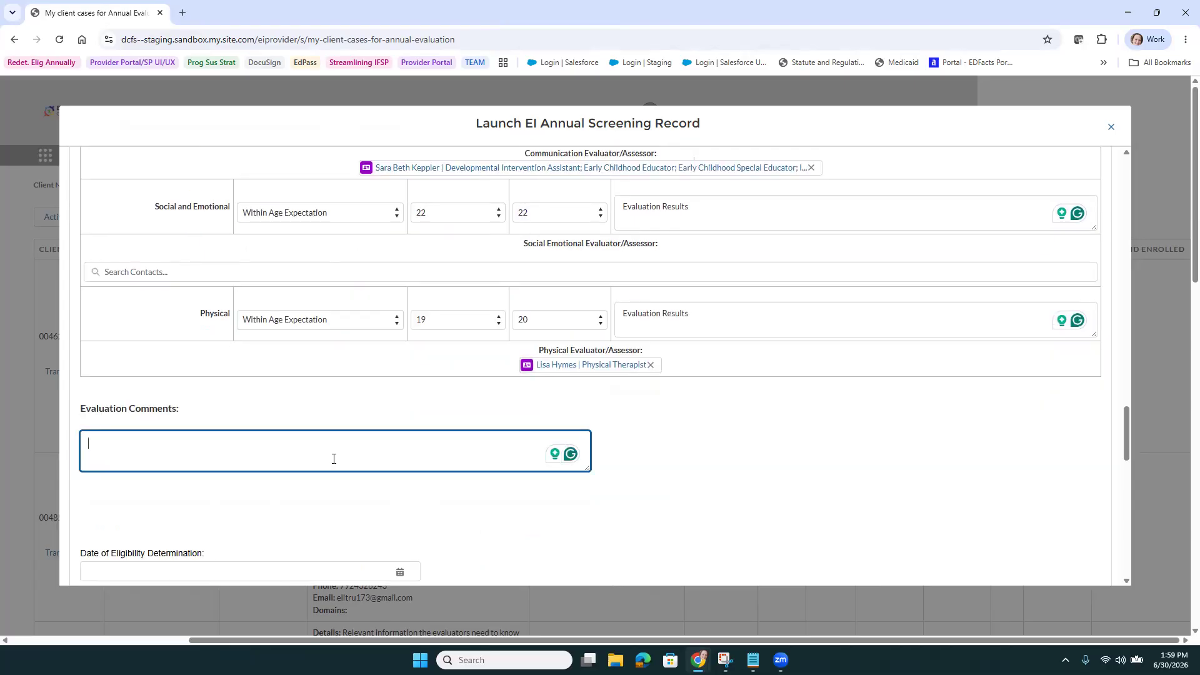
text(Mother, Emily paricipat)
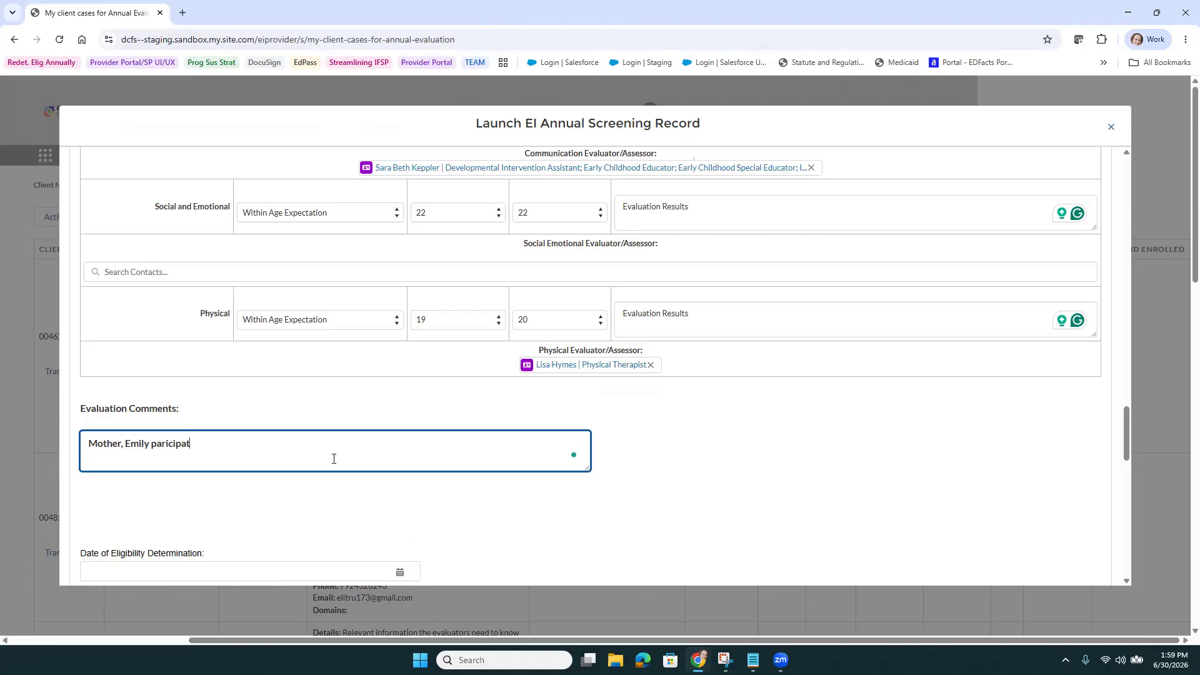
text(ed via Zoom)
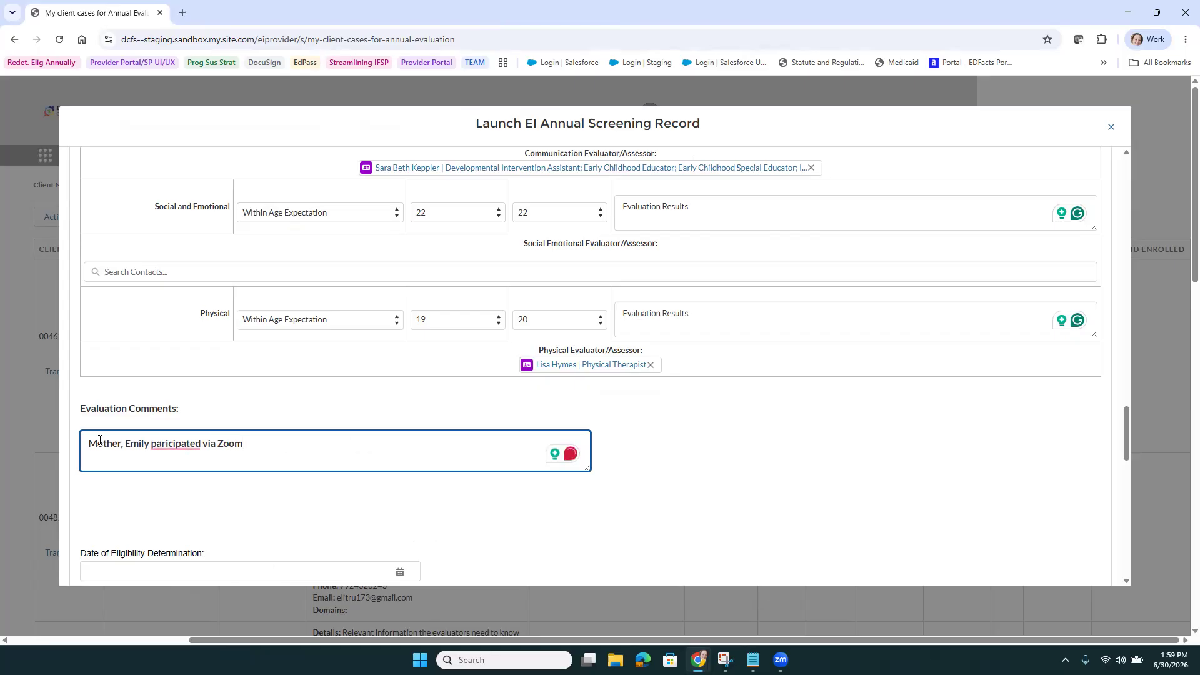
click(165, 443)
click(158, 478)
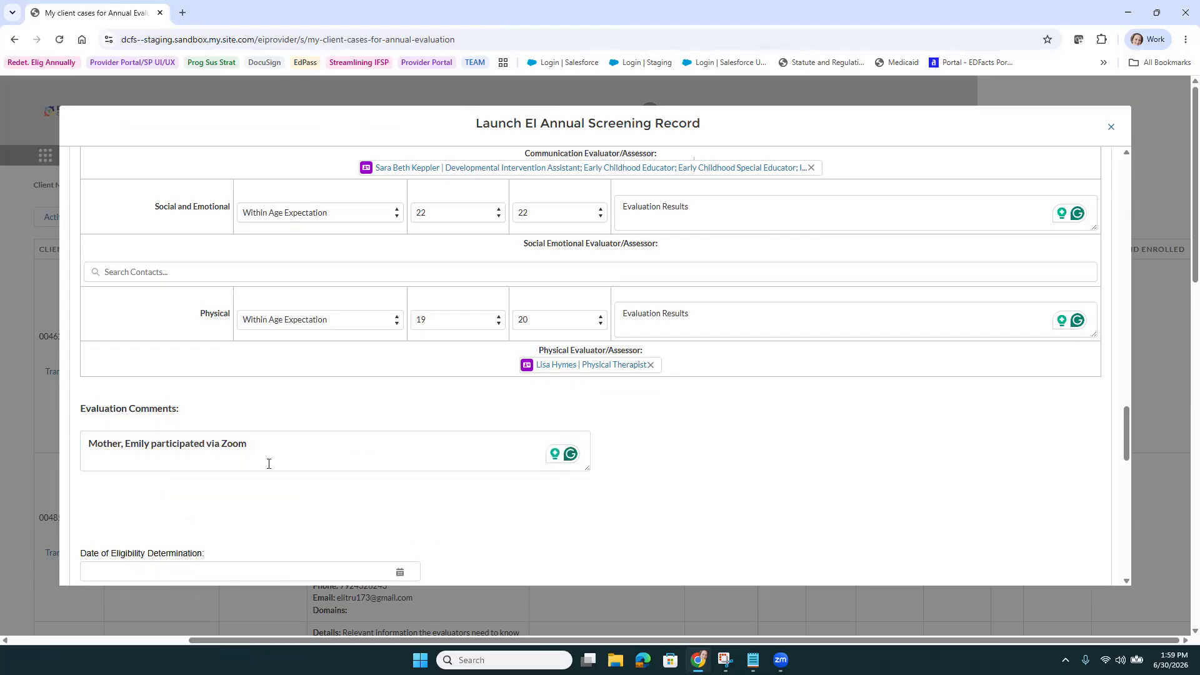
scroll(297, 472, down, 2)
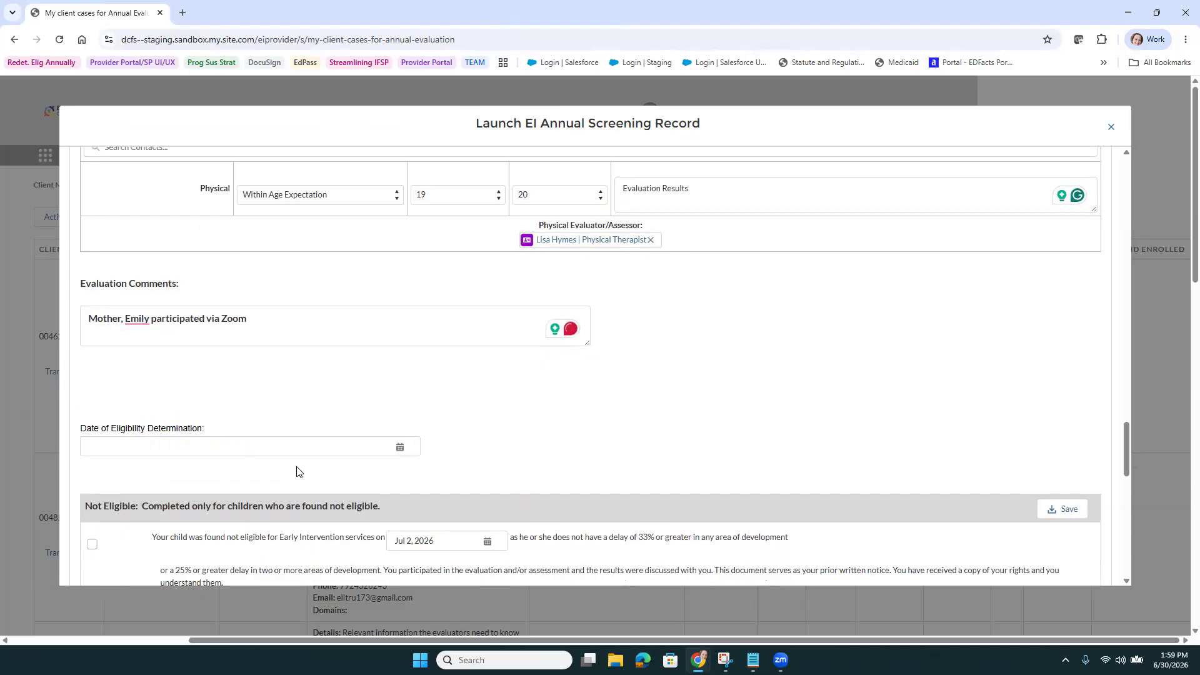
Pick Jul 2, 2026 from the calendar as the eligibility determination date, then review the eligibility section below
click(270, 448)
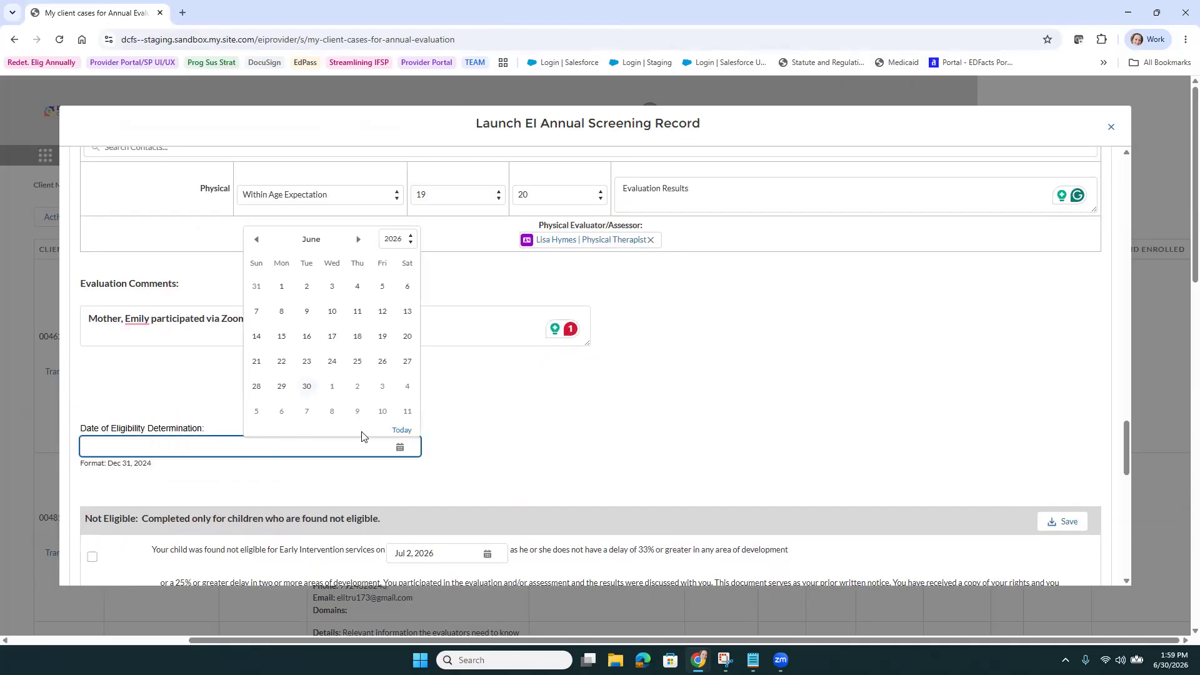
click(357, 386)
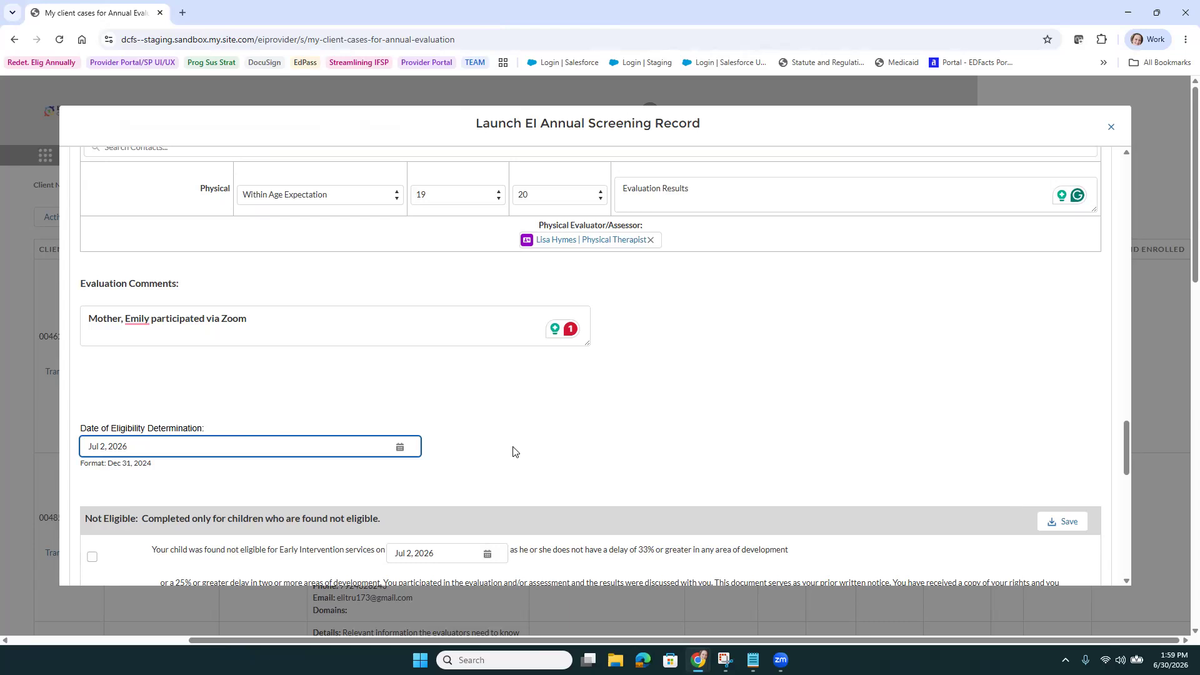
scroll(509, 418, down, 2)
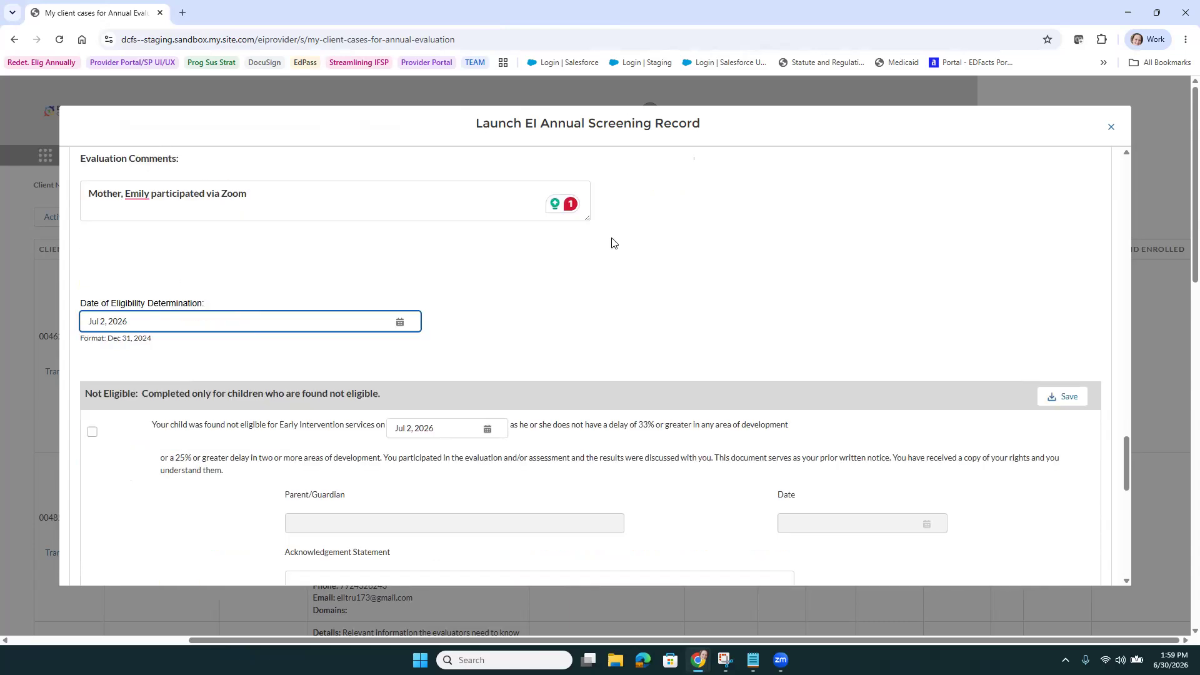
scroll(513, 365, down, 2)
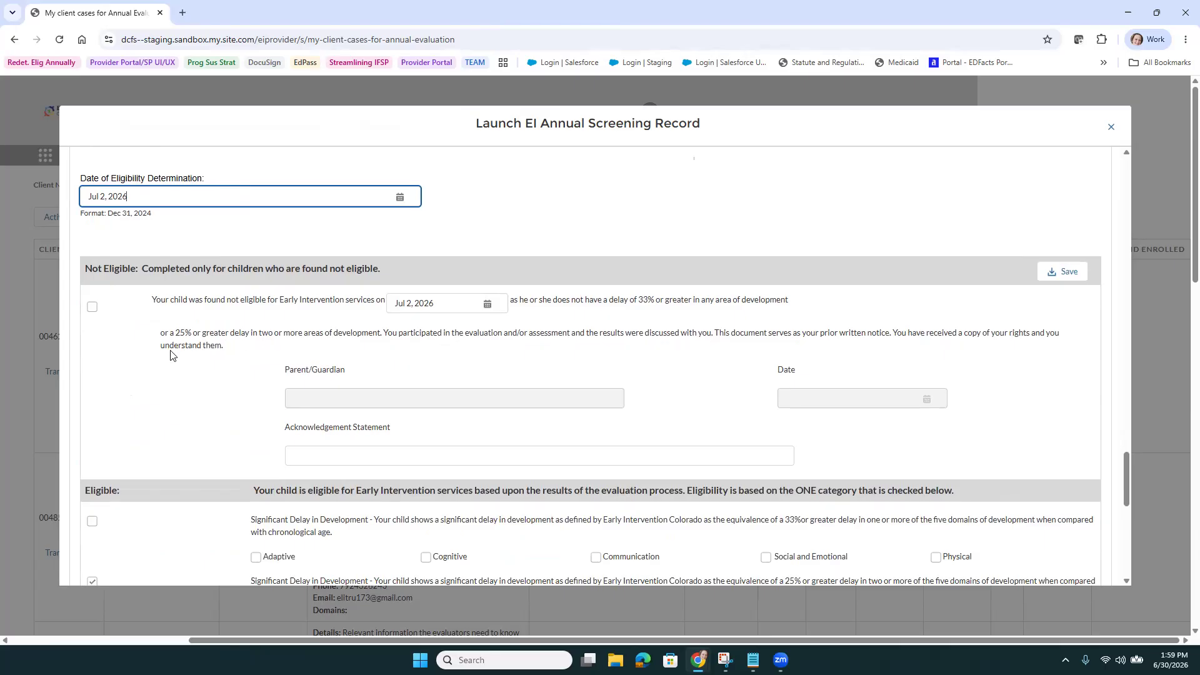
scroll(203, 413, down, 3)
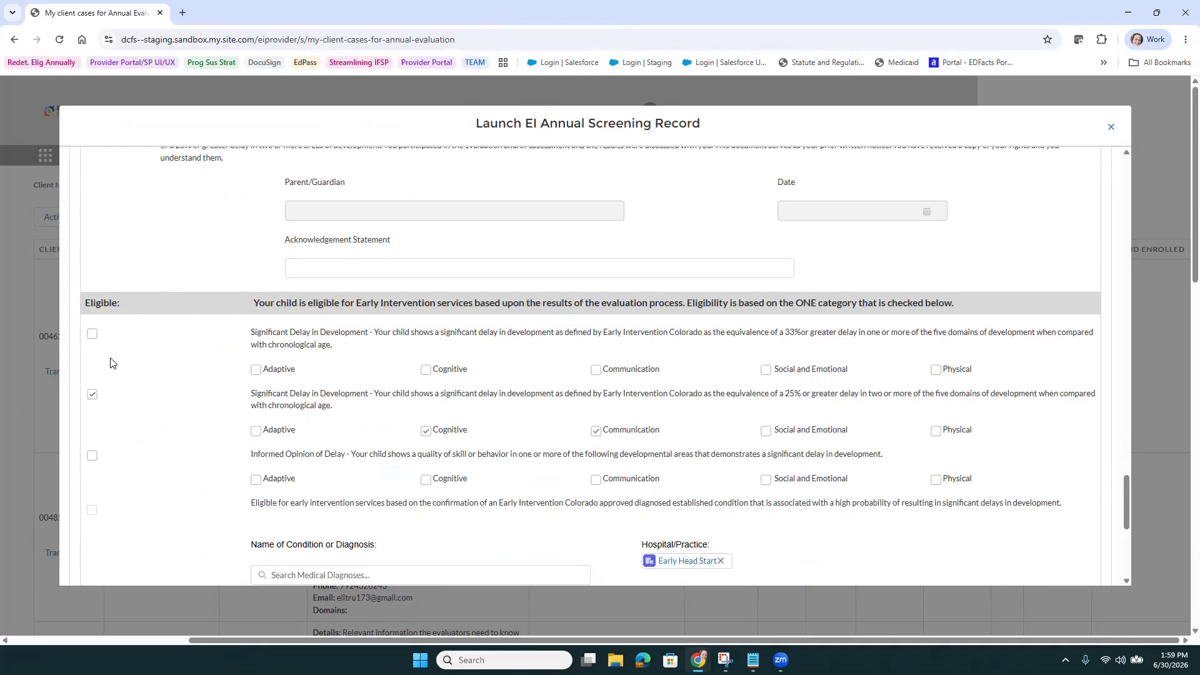
scroll(147, 539, up, 4)
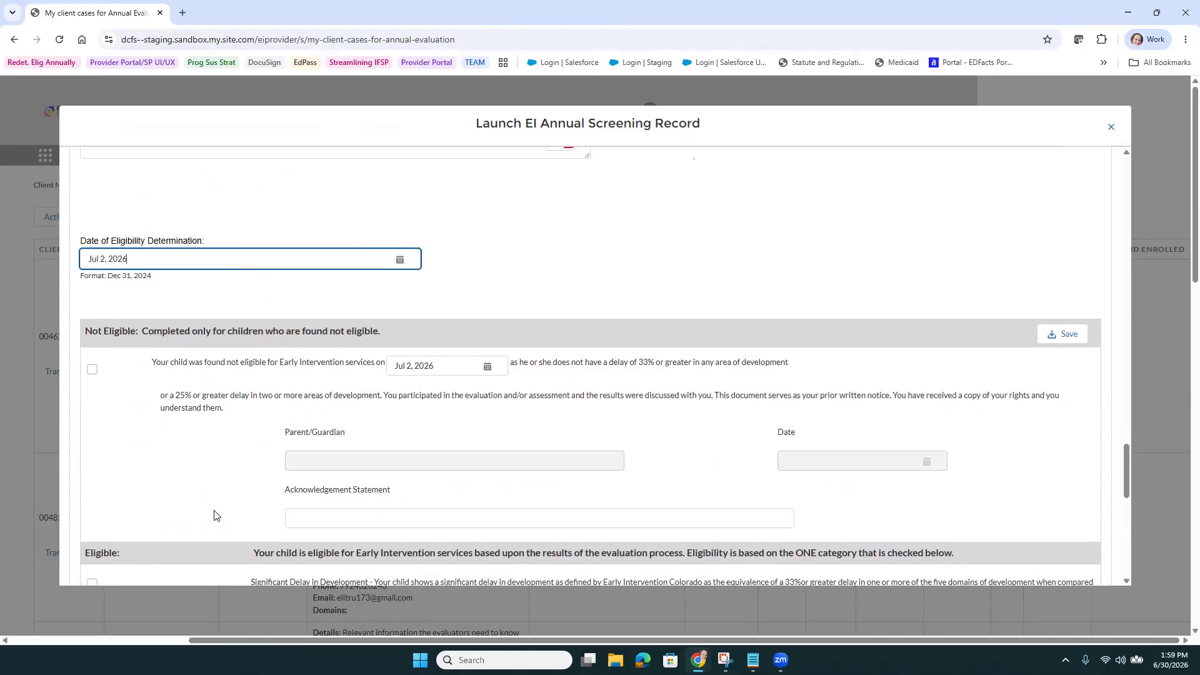
scroll(215, 511, up, 5)
scroll(275, 351, up, 3)
scroll(312, 269, up, 2)
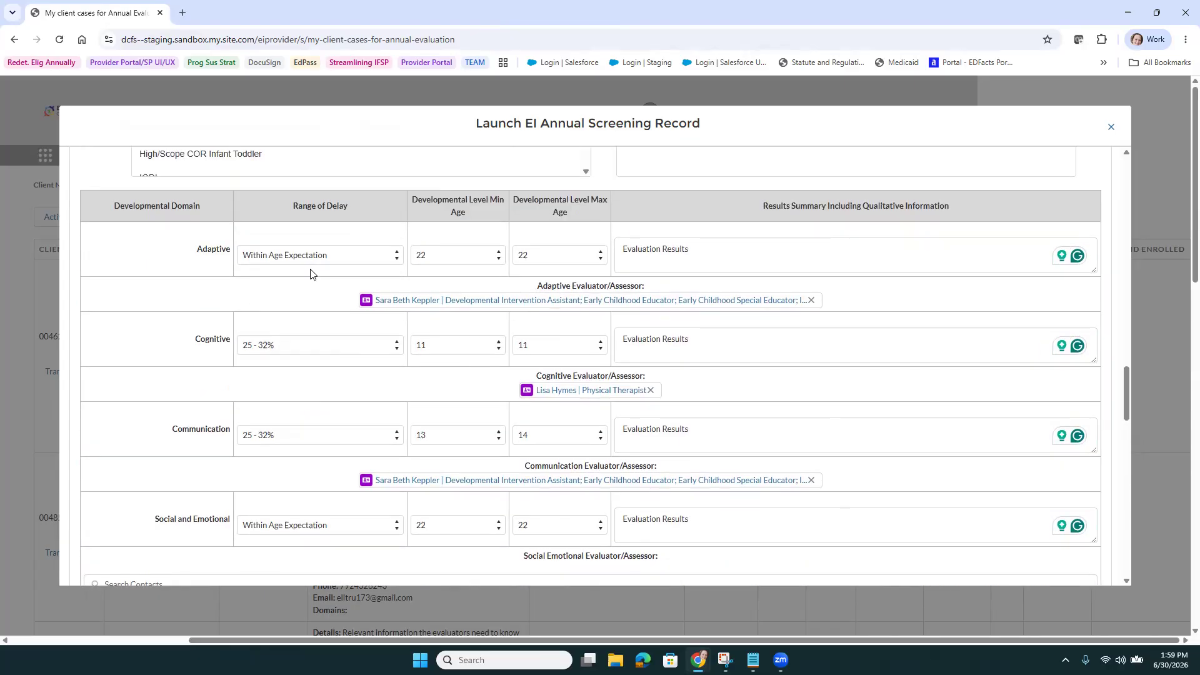
scroll(287, 466, down, 3)
scroll(292, 466, up, 2)
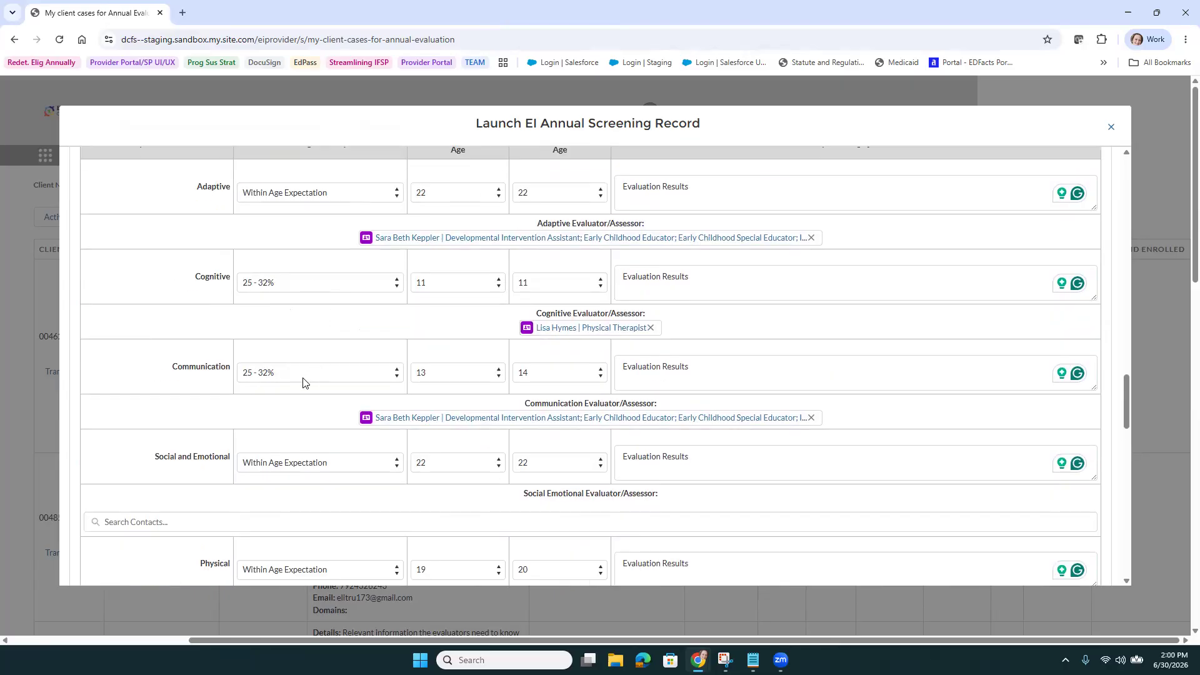
scroll(302, 381, down, 12)
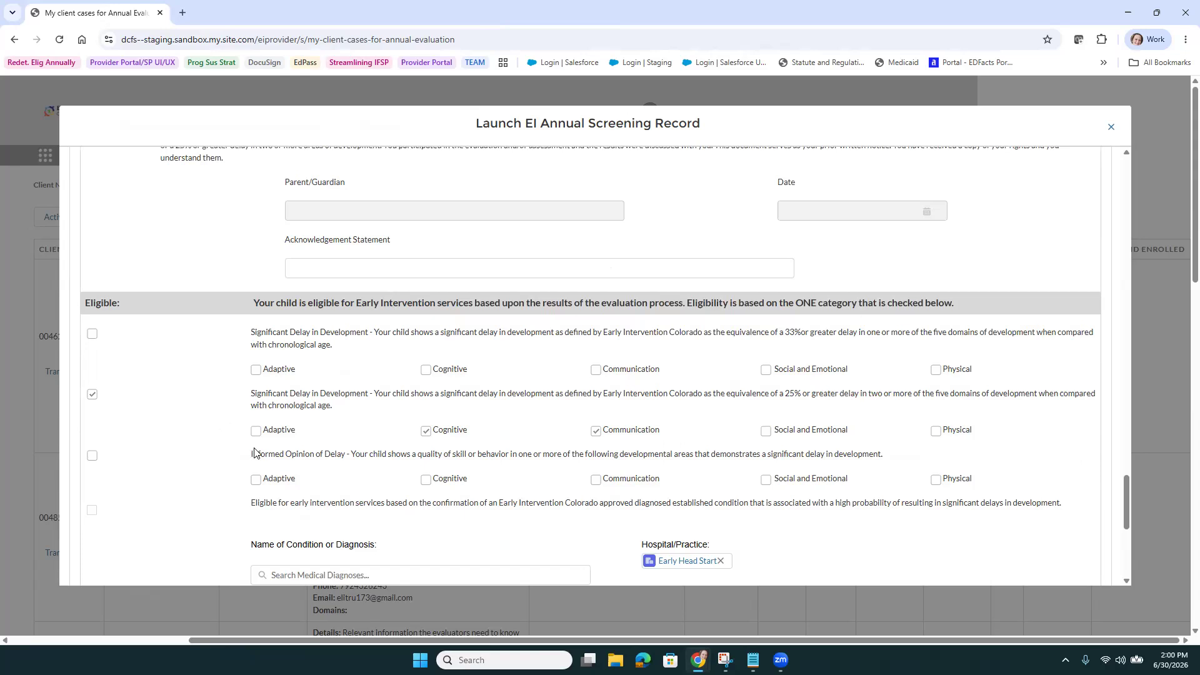
scroll(299, 400, up, 2)
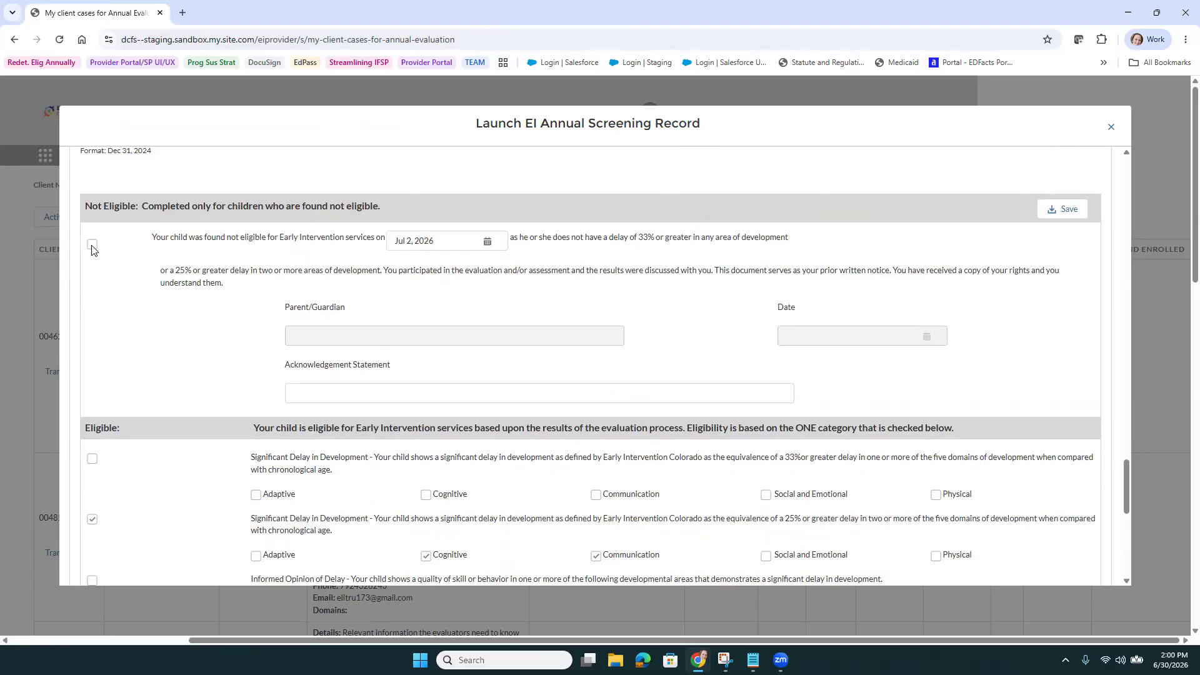
Save the screening record, submit it as complete, and open its PDF preview
click(1044, 209)
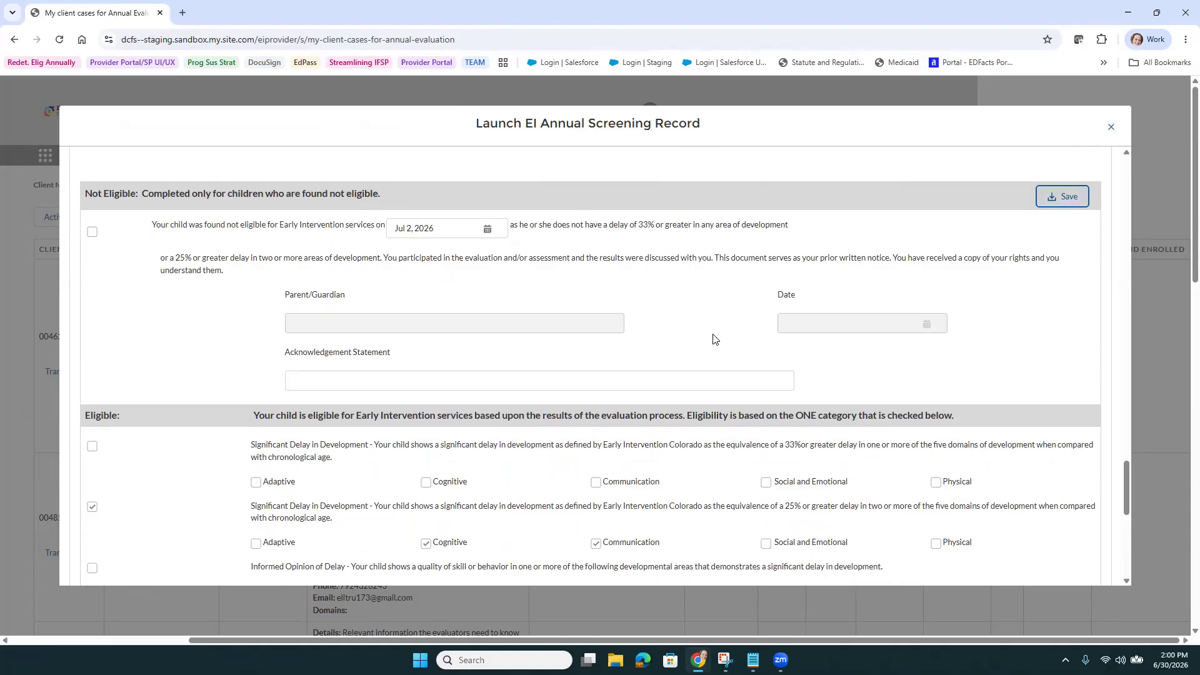
scroll(712, 339, up, 20)
scroll(712, 338, up, 10)
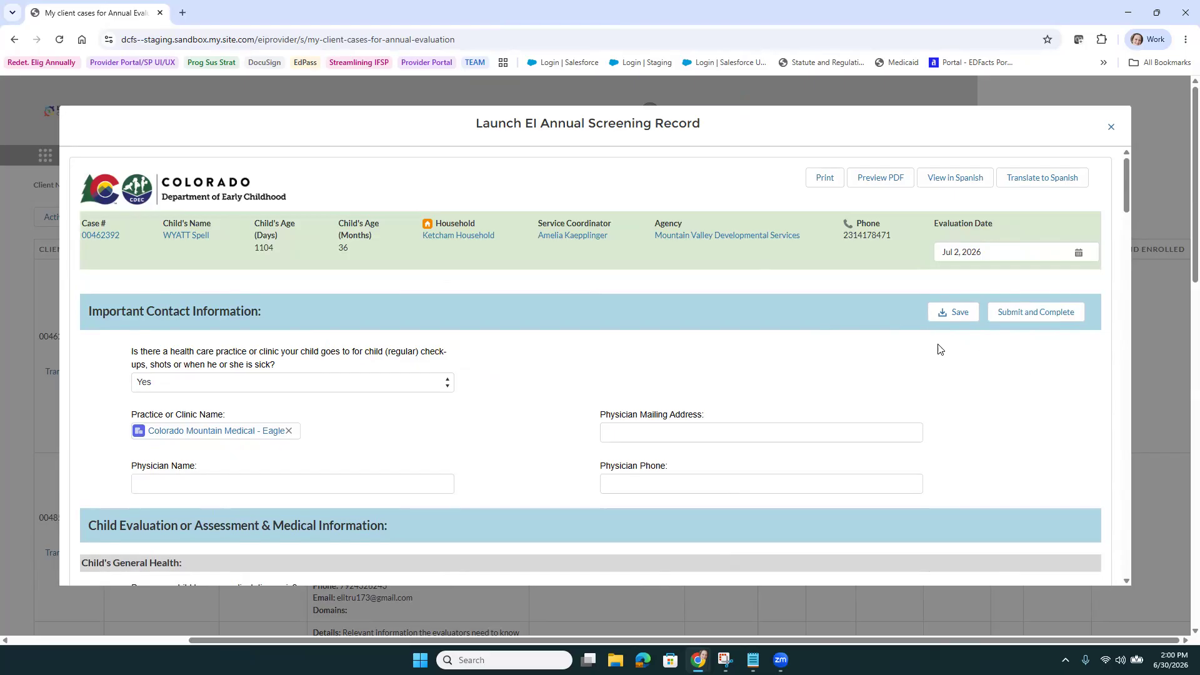
click(1039, 319)
click(884, 184)
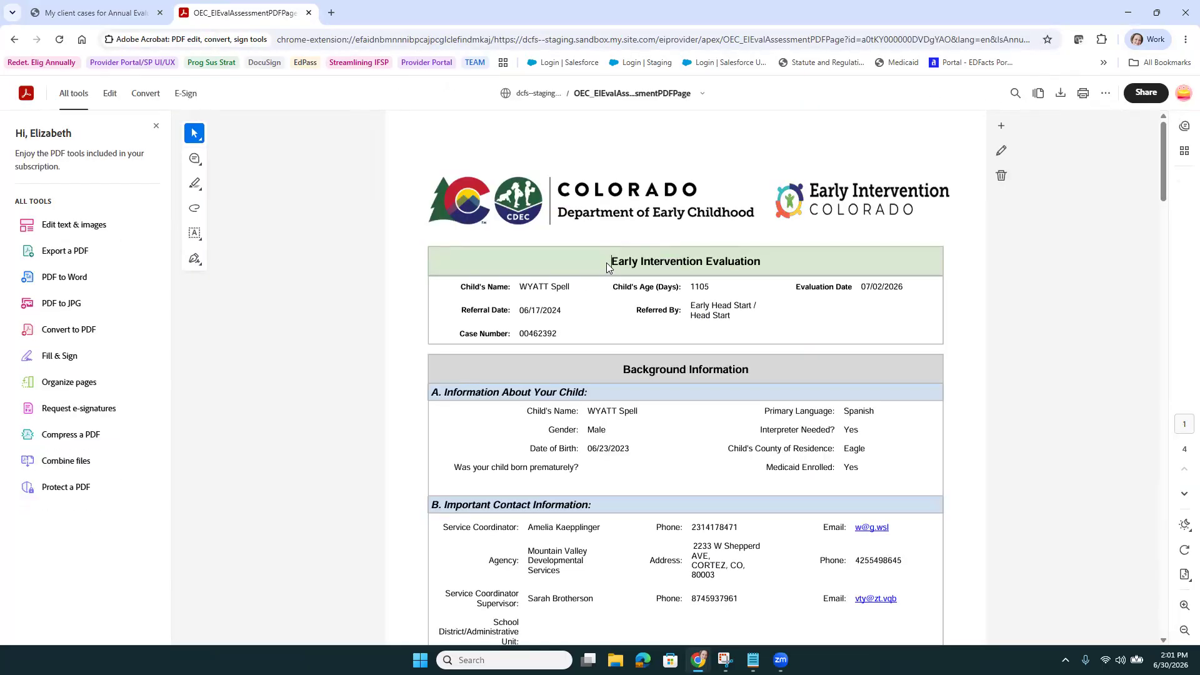
Scroll through the Early Intervention Evaluation PDF to check ratings and comments, then return to top
scroll(606, 268, down, 15)
scroll(603, 270, down, 12)
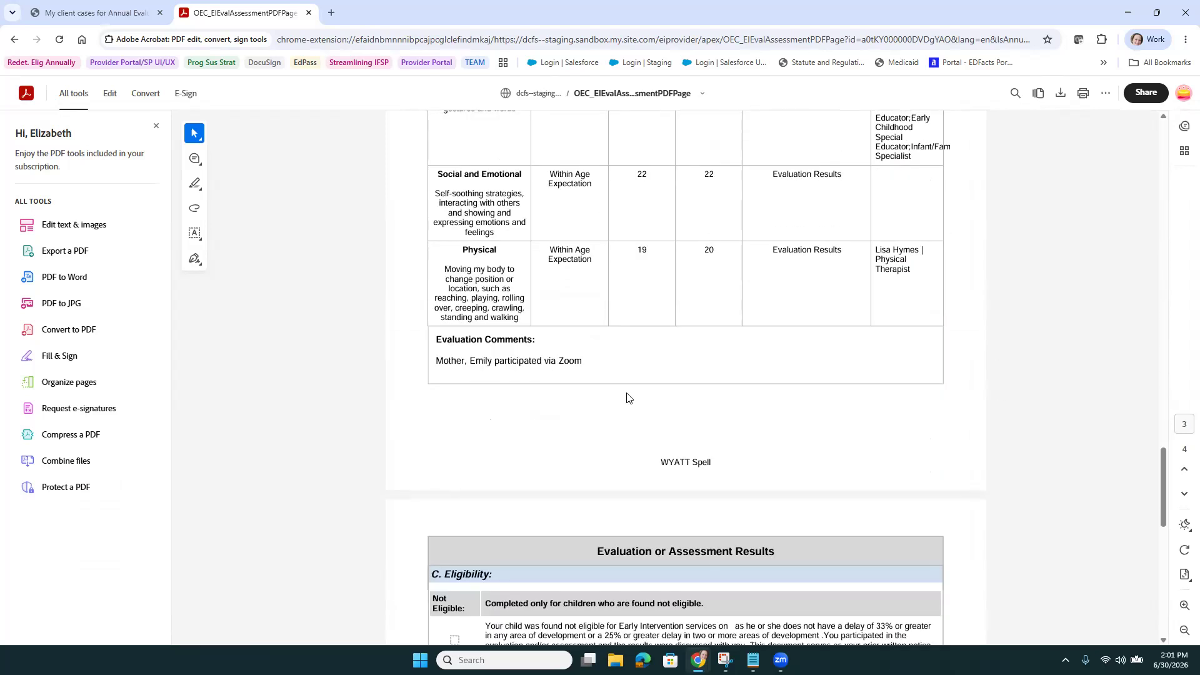
scroll(627, 397, up, 7)
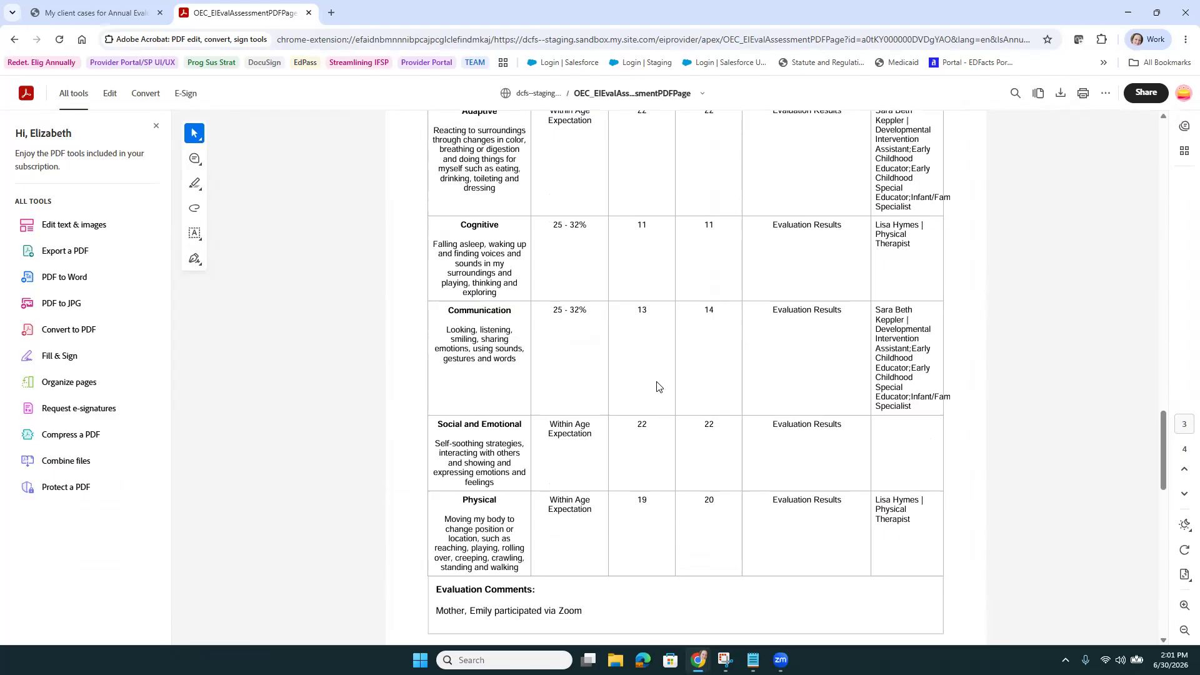
scroll(652, 377, up, 20)
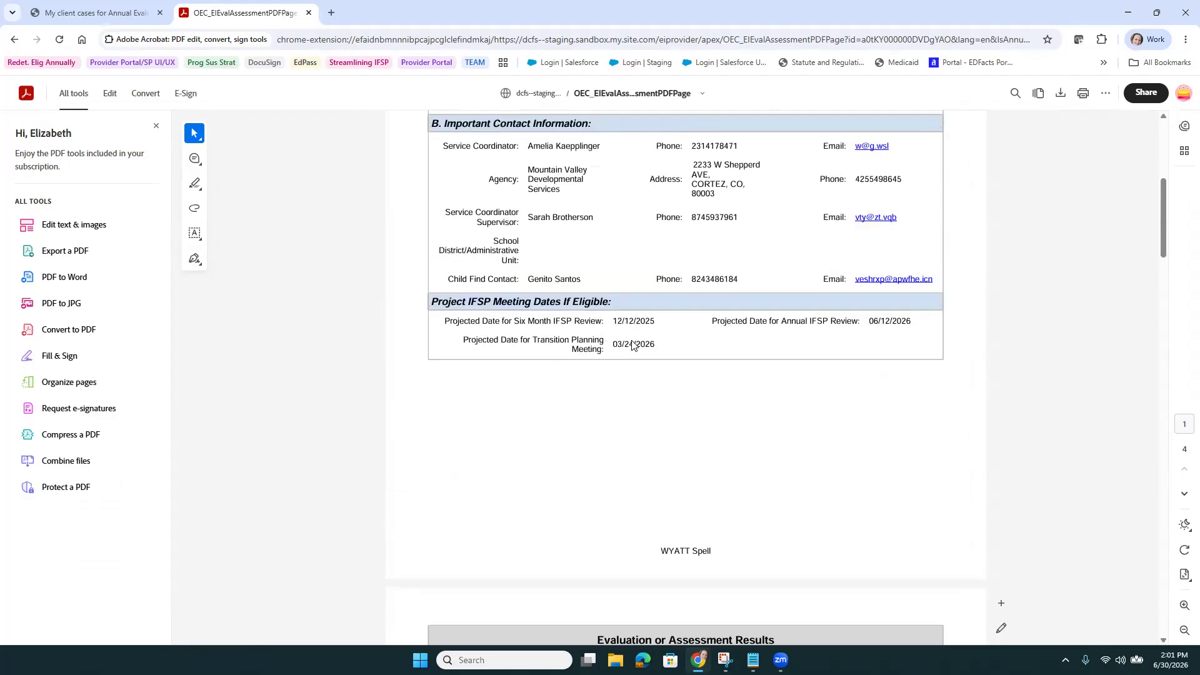
Return to client cases and start a new activity for the client dated Jun 30, 2026
click(308, 13)
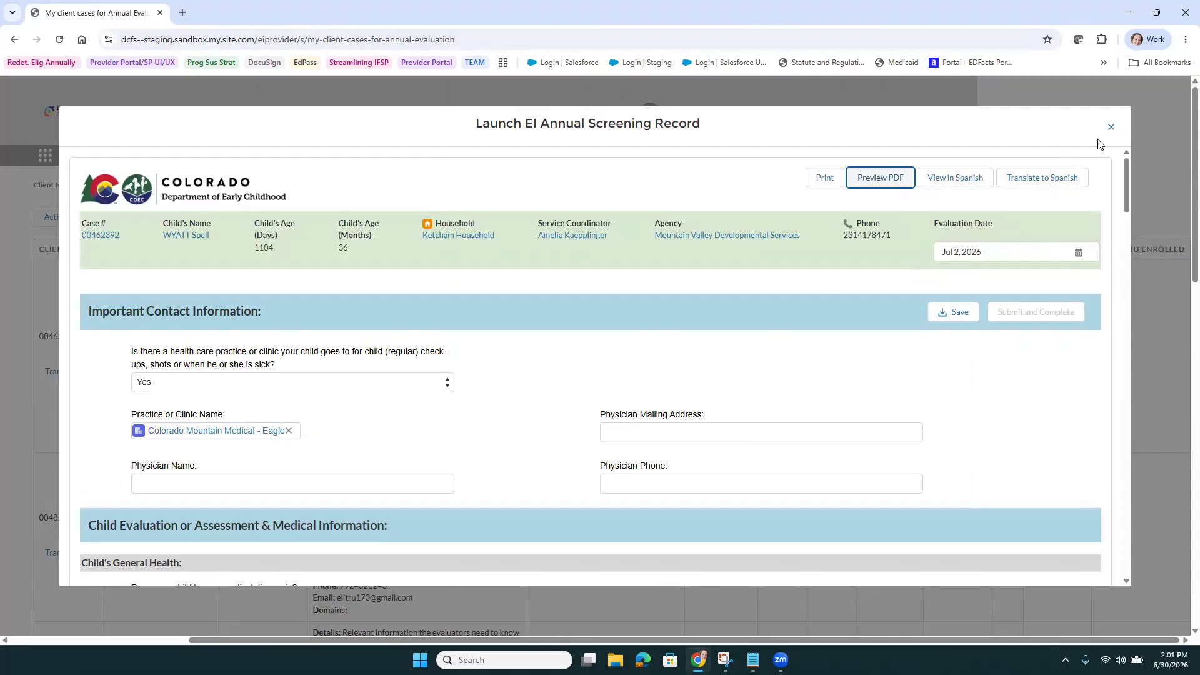
click(1116, 131)
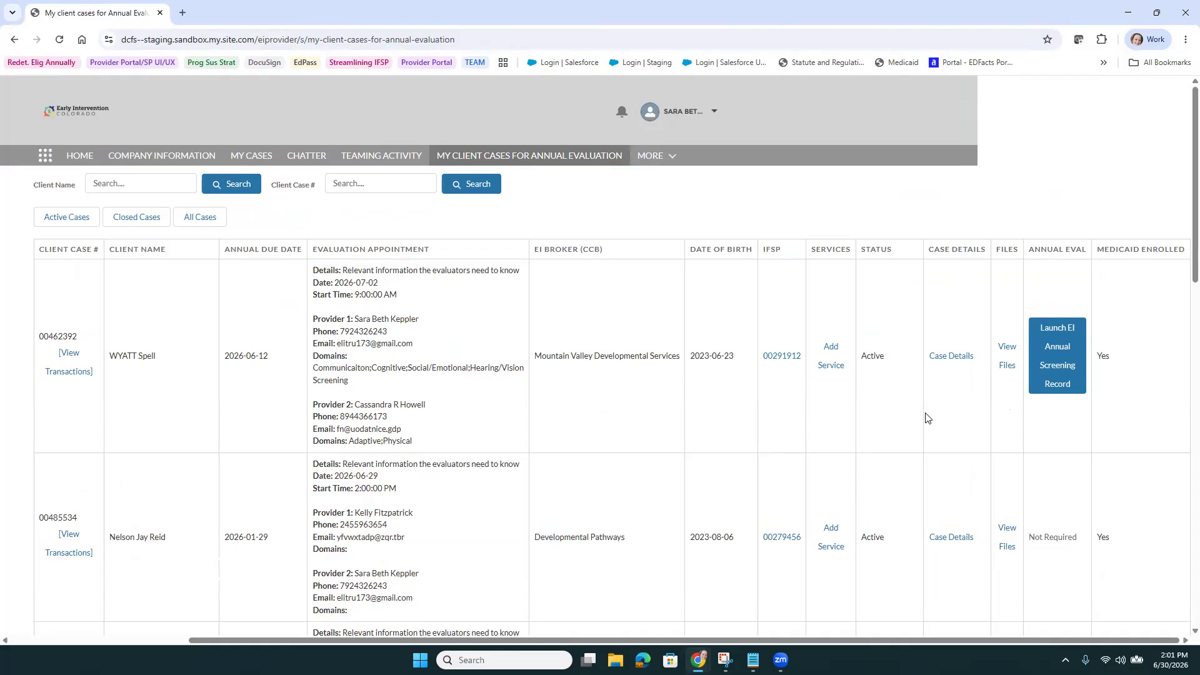
click(832, 355)
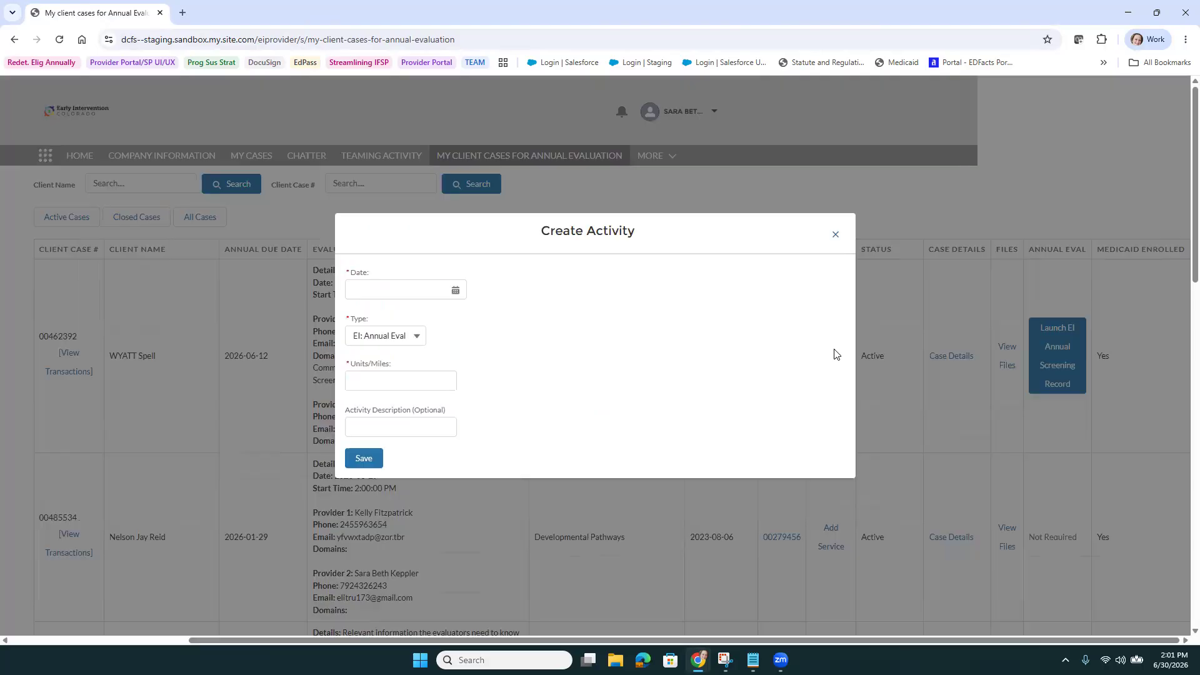
click(389, 291)
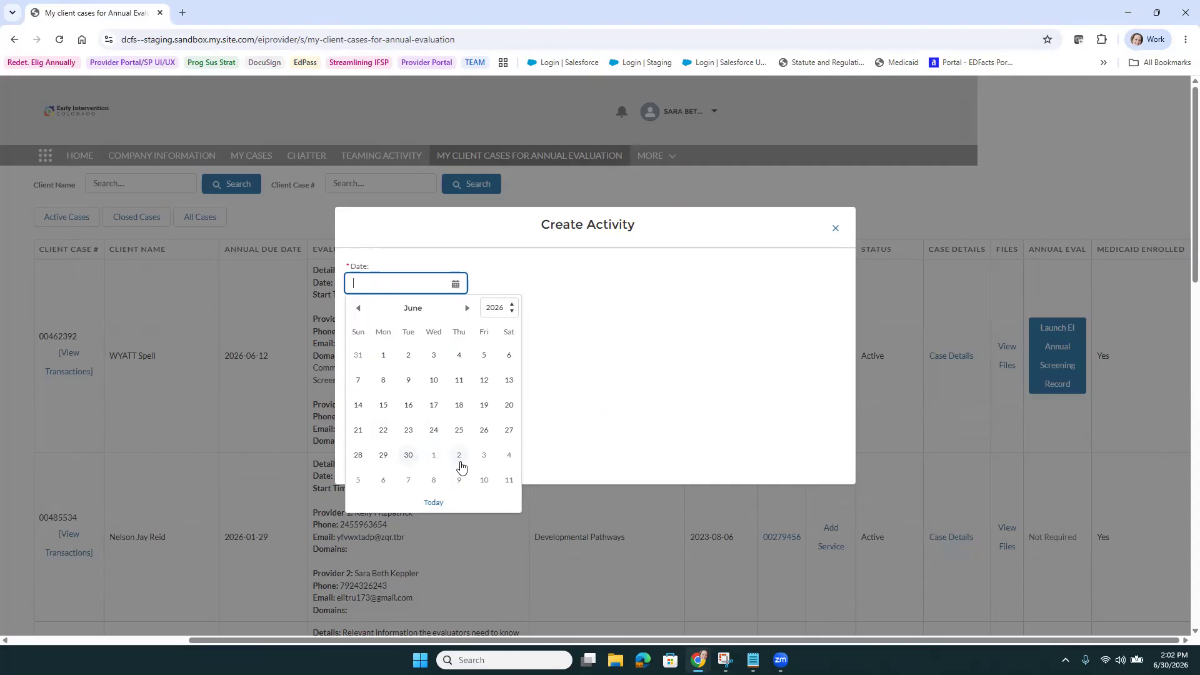
click(408, 455)
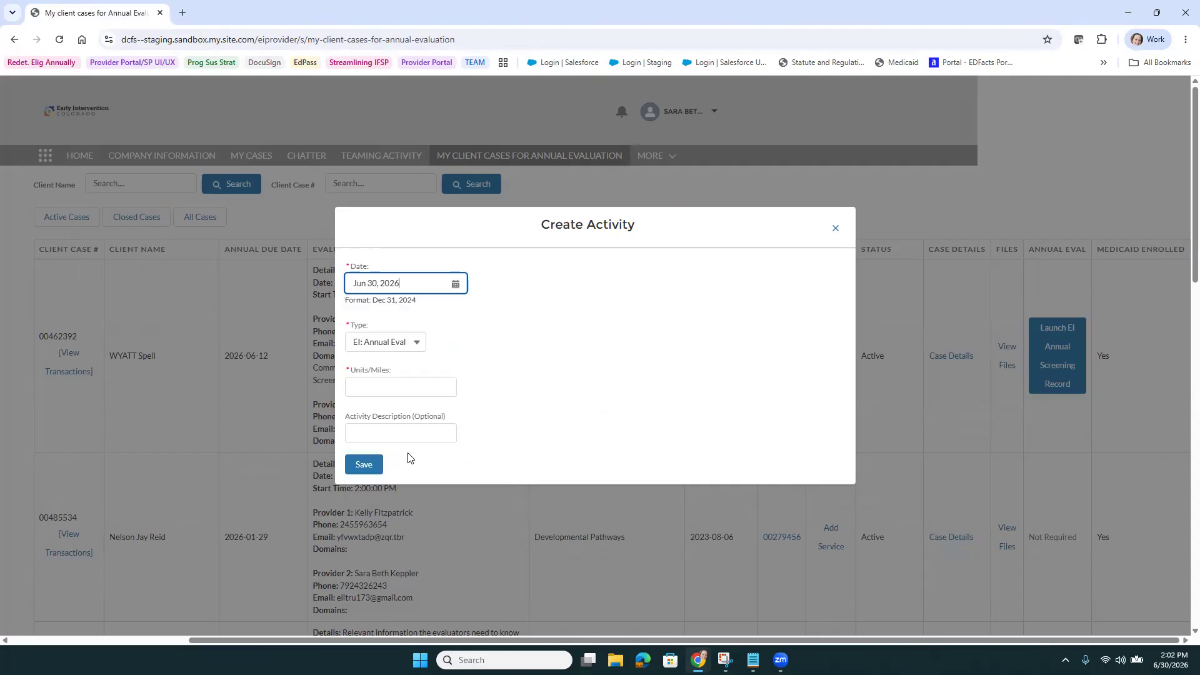
Set the activity type to EI: Annual Eval with 5 units
click(415, 347)
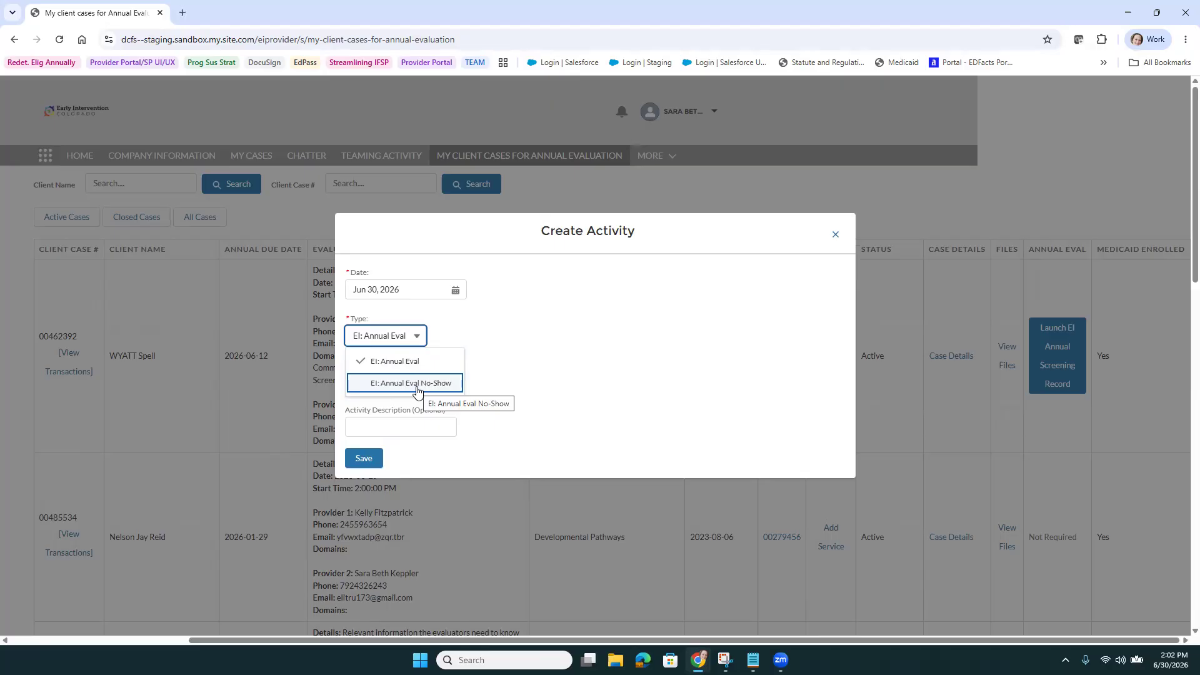
click(423, 362)
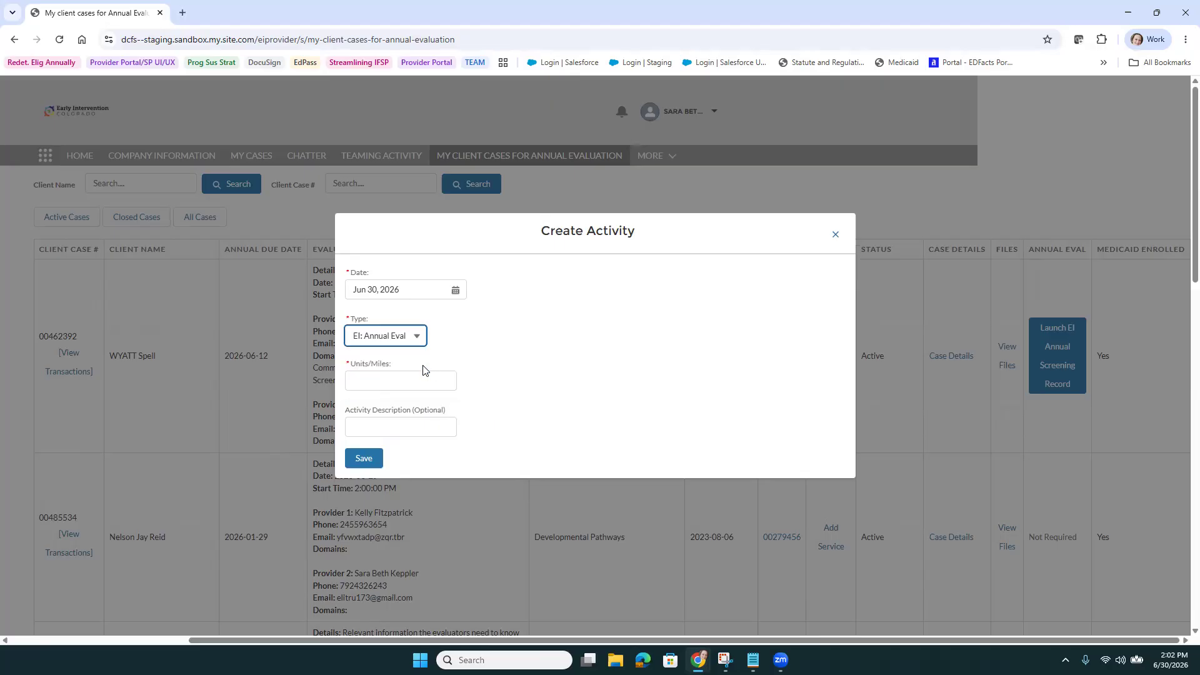
click(395, 382)
text(5)
Describe the evaluated Comm, Cog and SE domains and save the activity
click(393, 427)
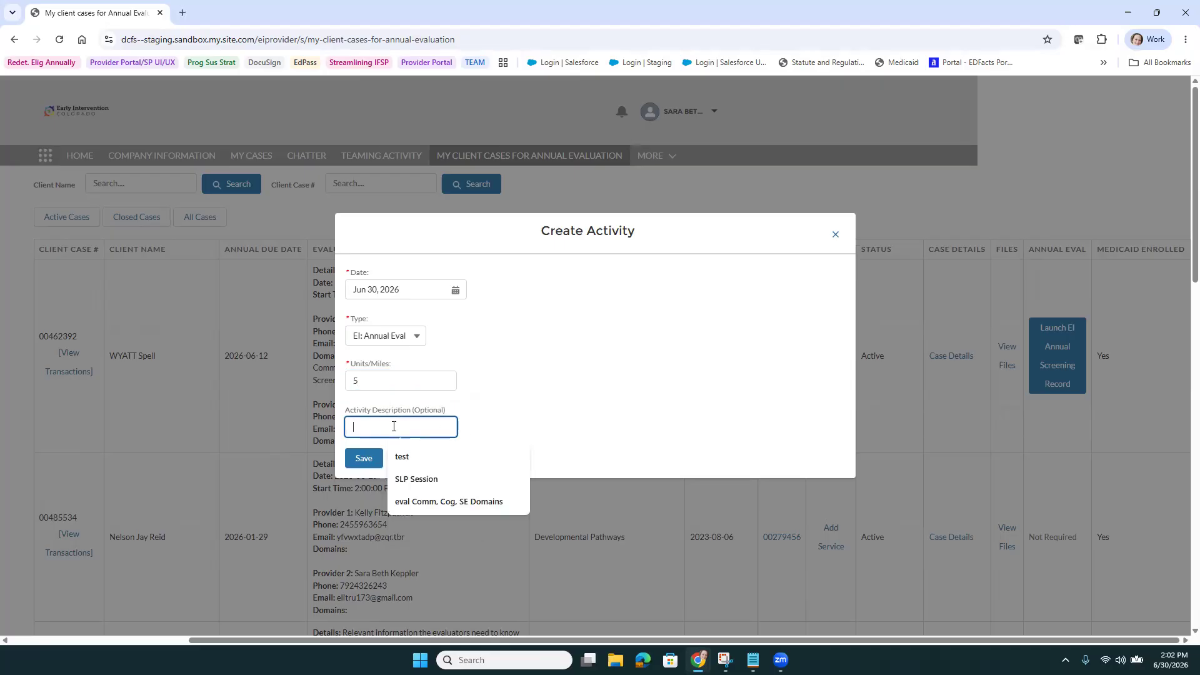
click(449, 501)
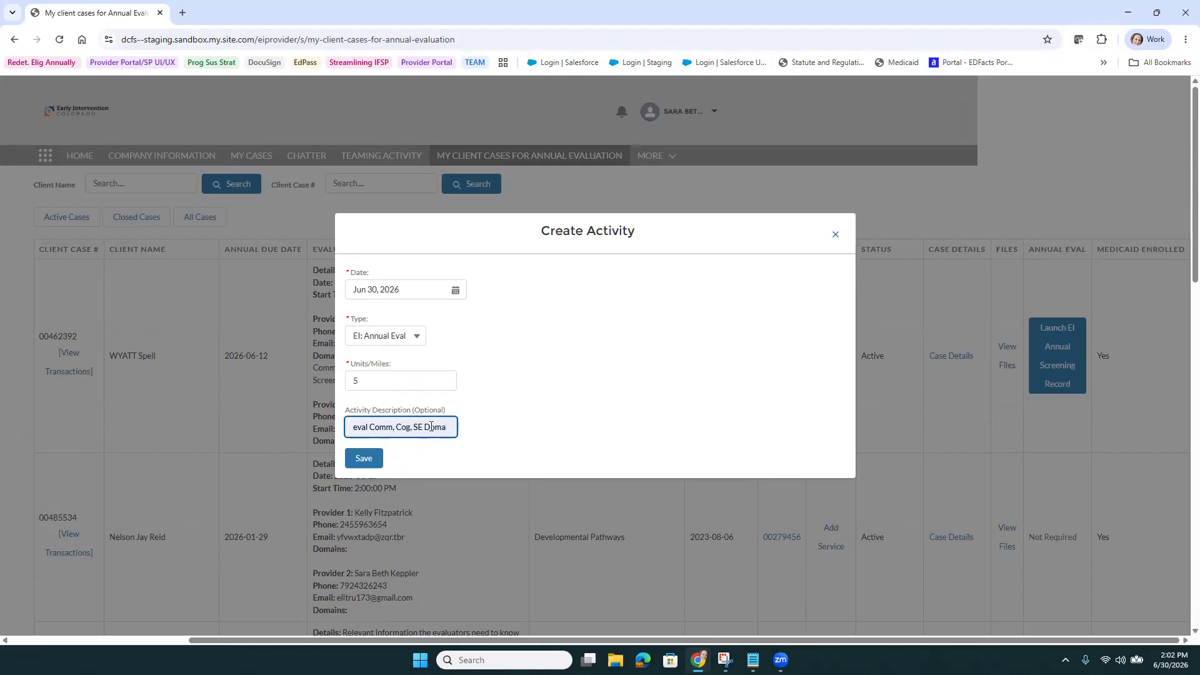
drag(431, 429, 506, 455)
key(Right)
key(Home)
click(515, 428)
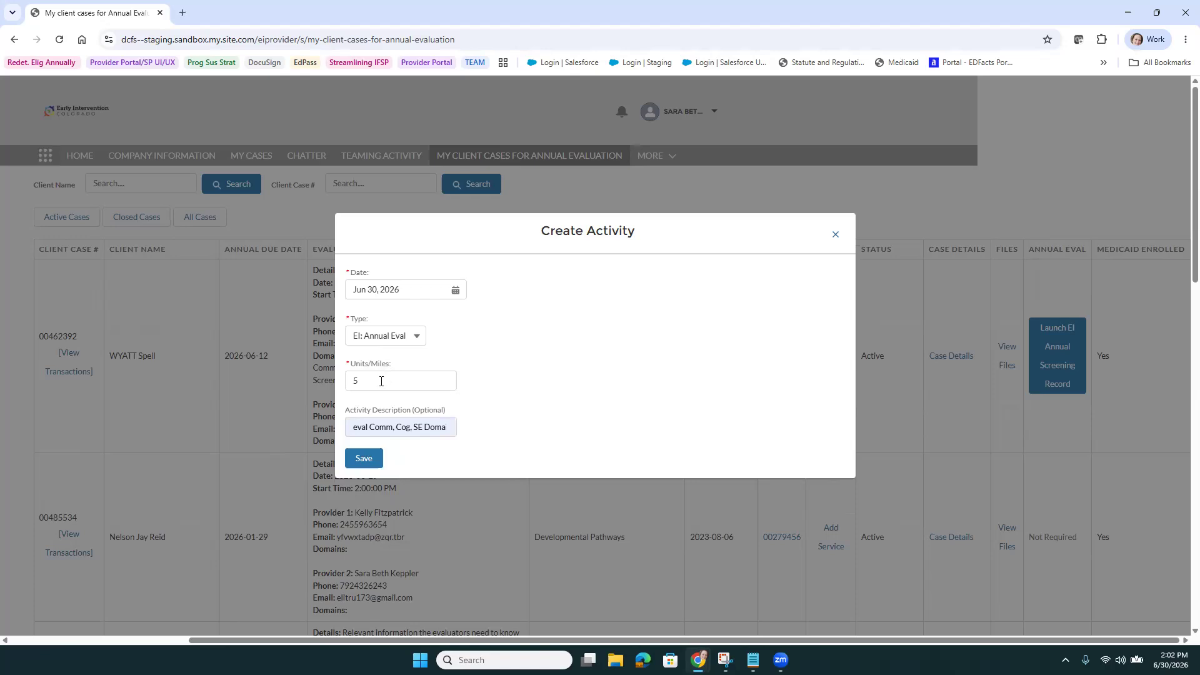
click(361, 459)
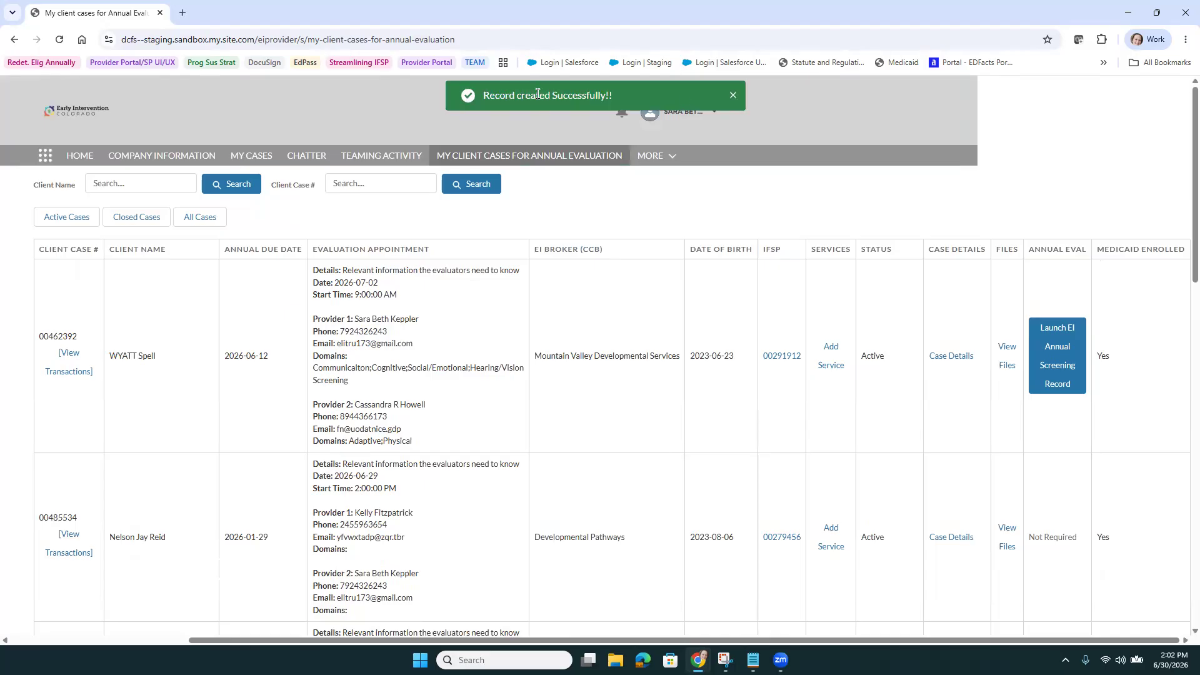
click(731, 96)
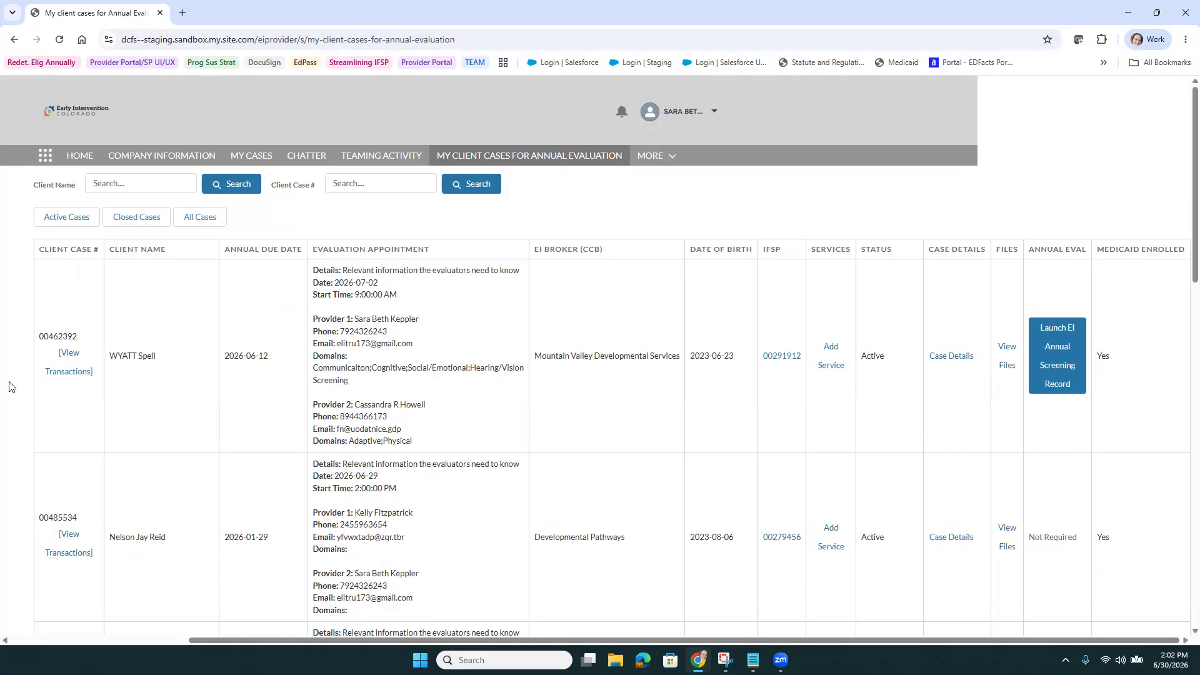
Review the client's transactions, including the Annual Eval activity, and close the window without changes
click(78, 373)
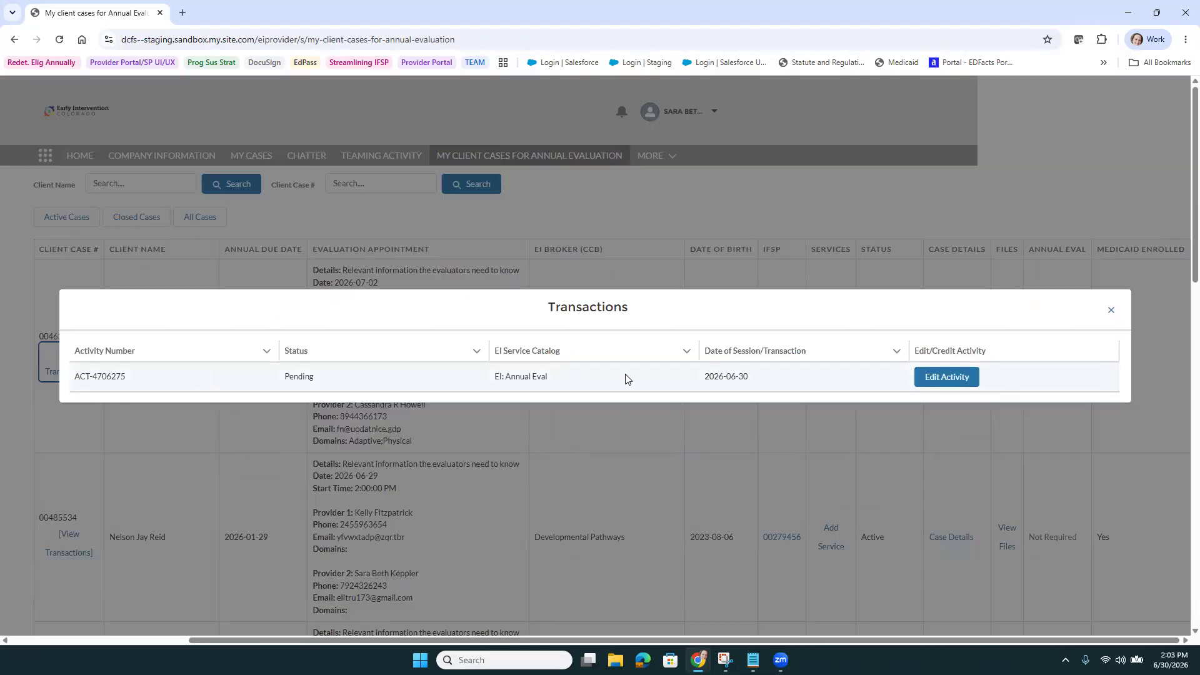
click(937, 378)
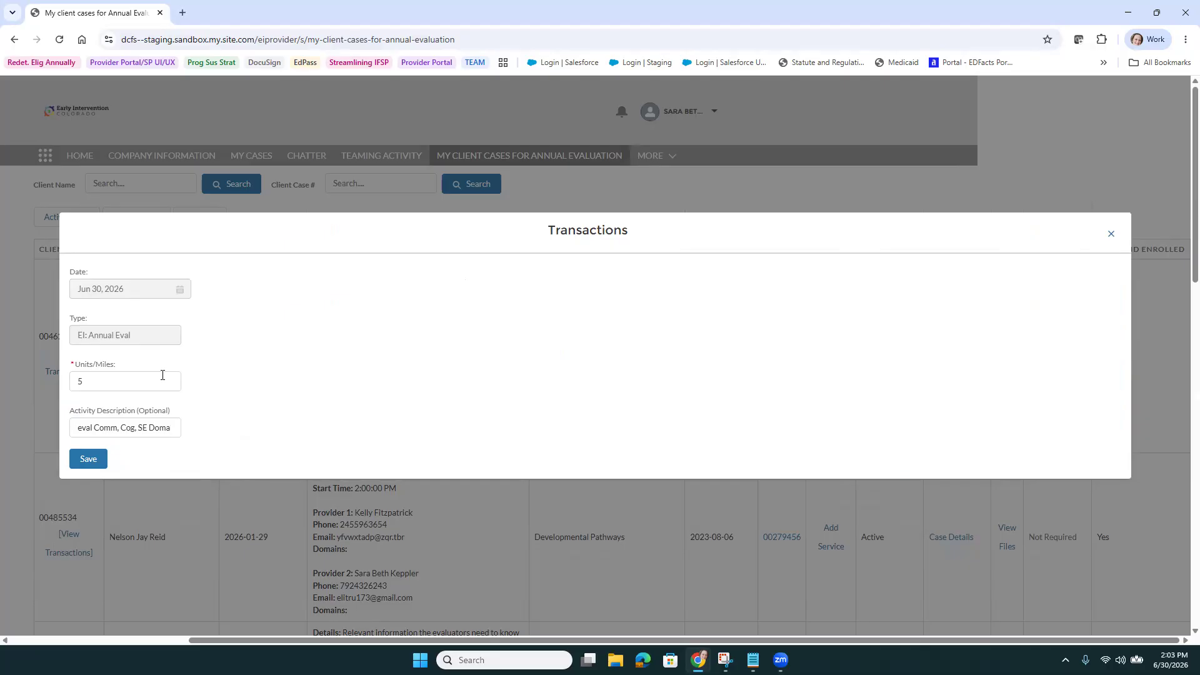
click(1110, 233)
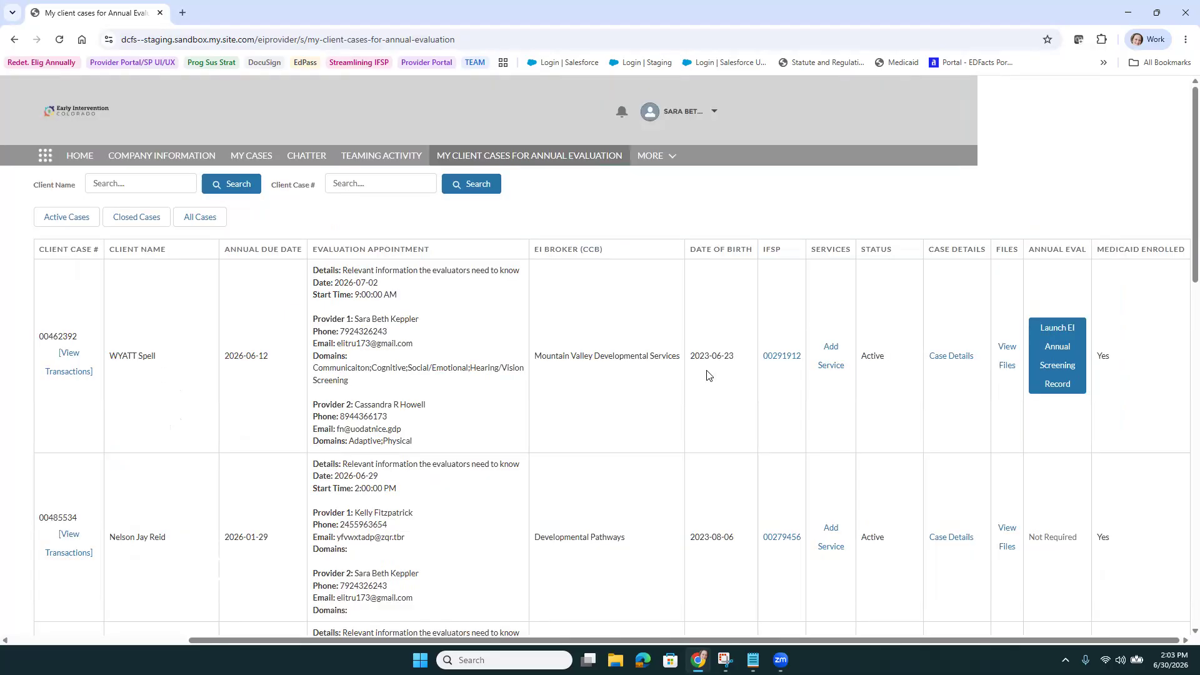
Add a new EI: Annual Eval No-Show activity dated Jun 29, 2026 with 2 units and save it
click(831, 365)
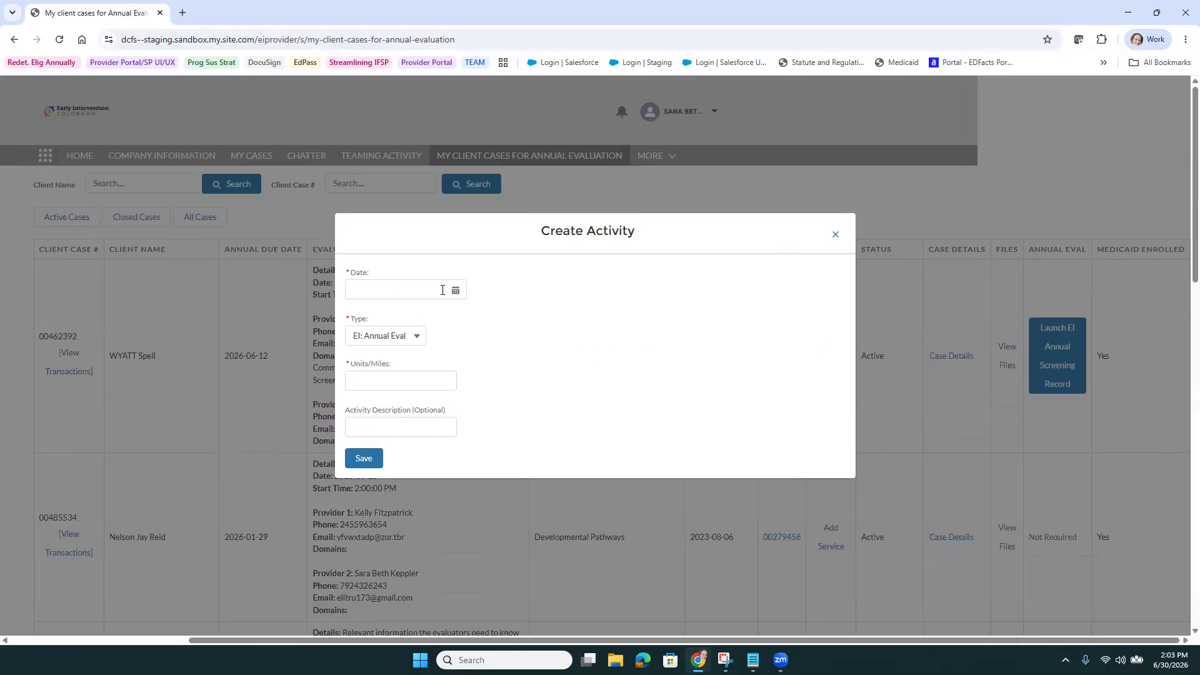
click(387, 288)
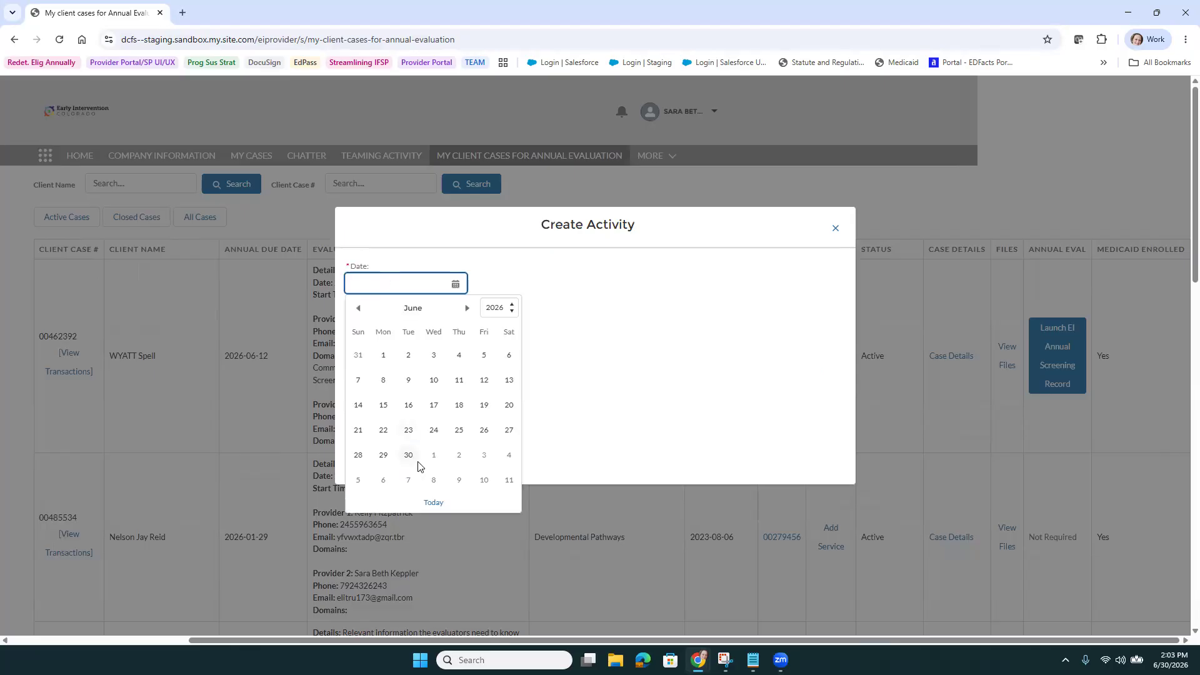
click(386, 458)
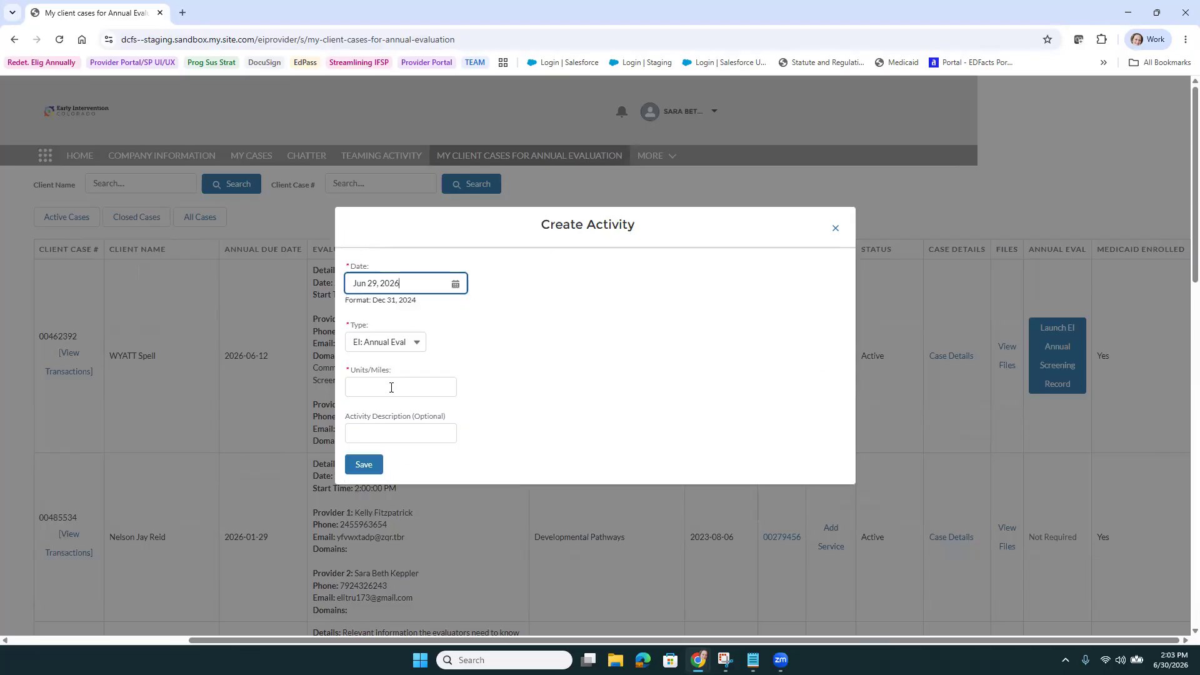
click(412, 342)
click(389, 383)
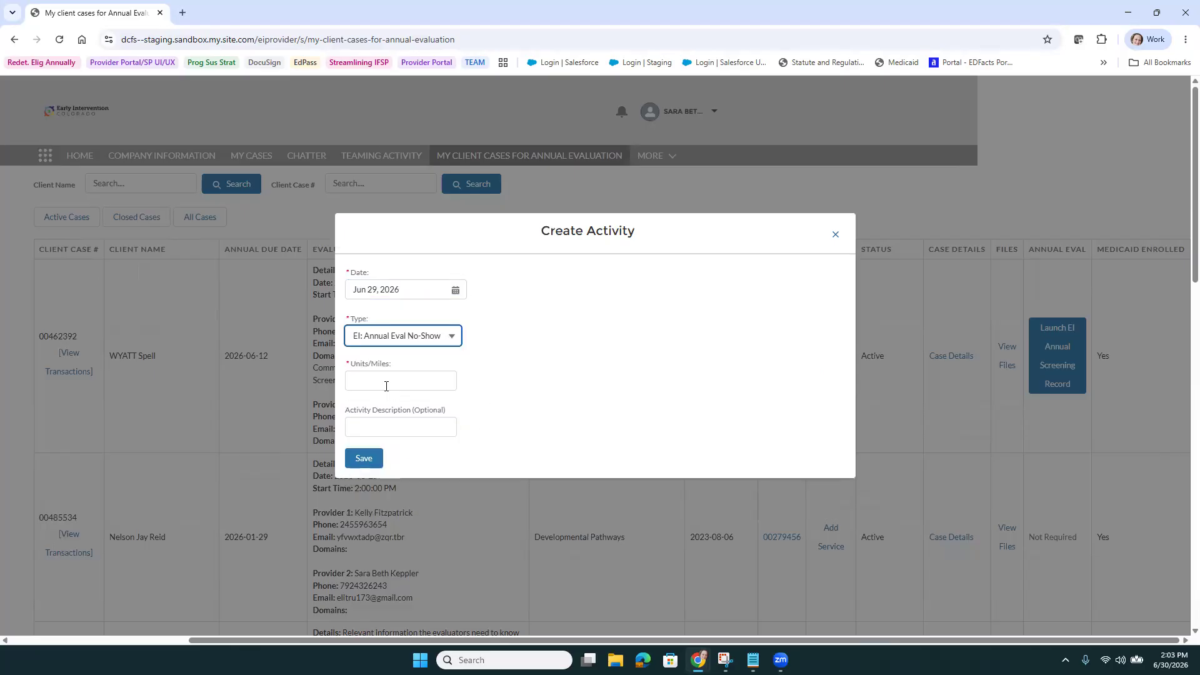
click(386, 383)
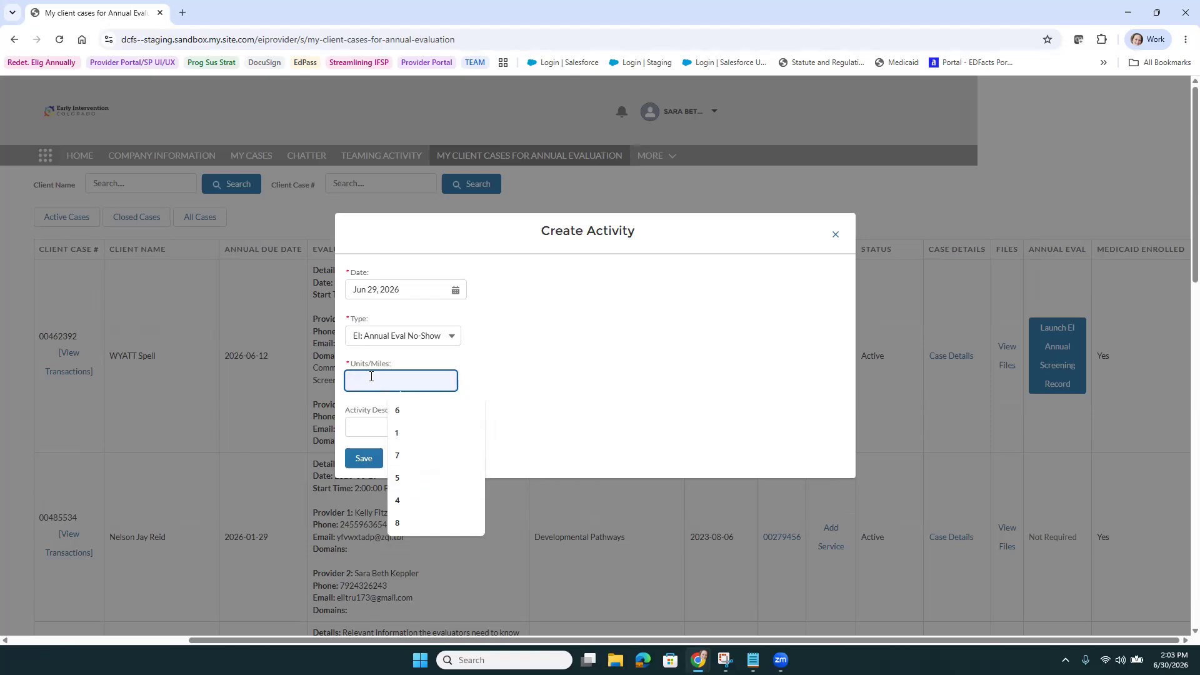
text(2)
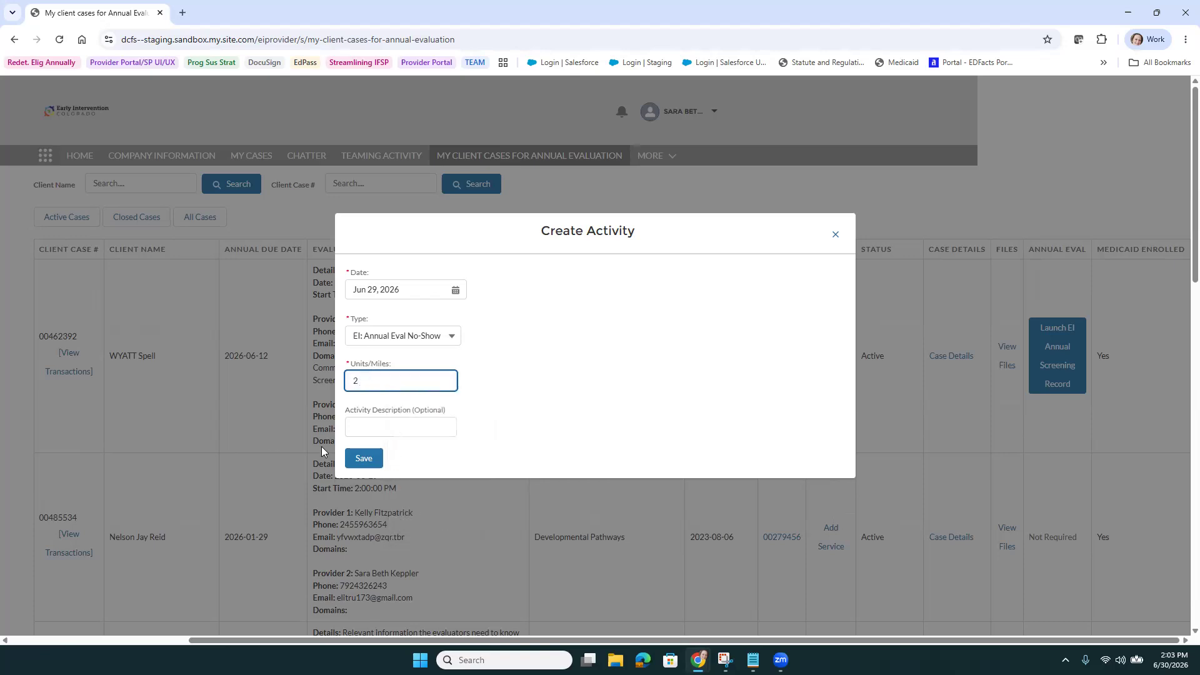
click(372, 457)
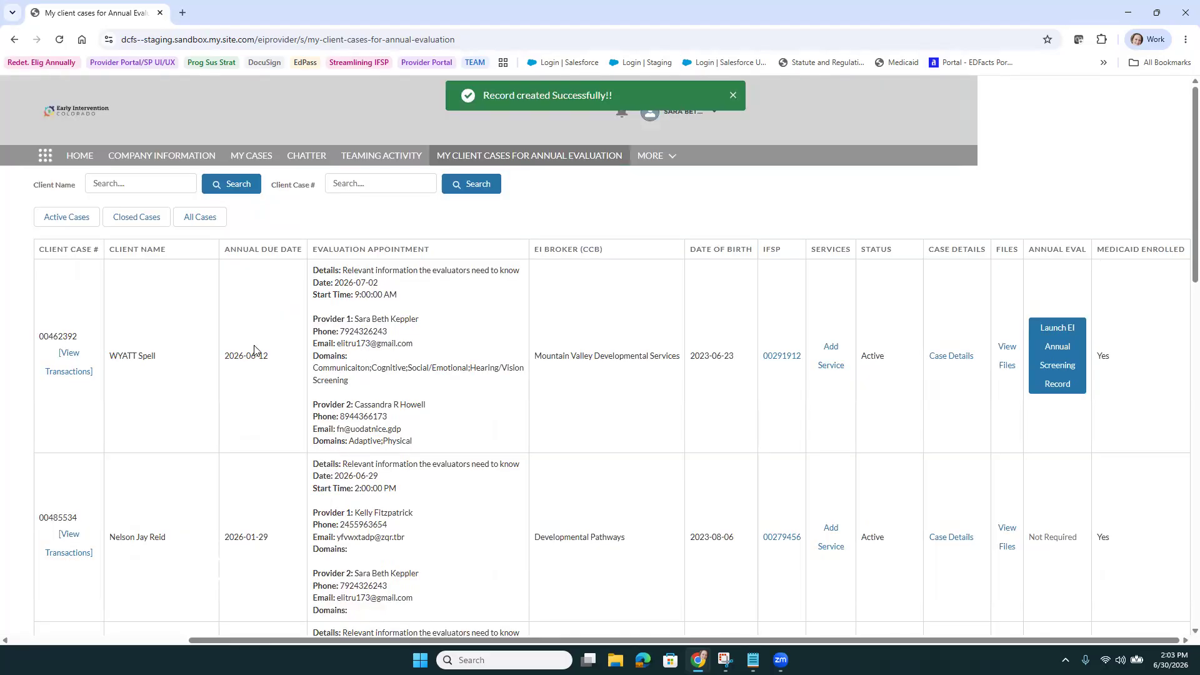
Edit the EI: Annual Eval No-Show activity in the transactions list to 1 unit and save
click(69, 356)
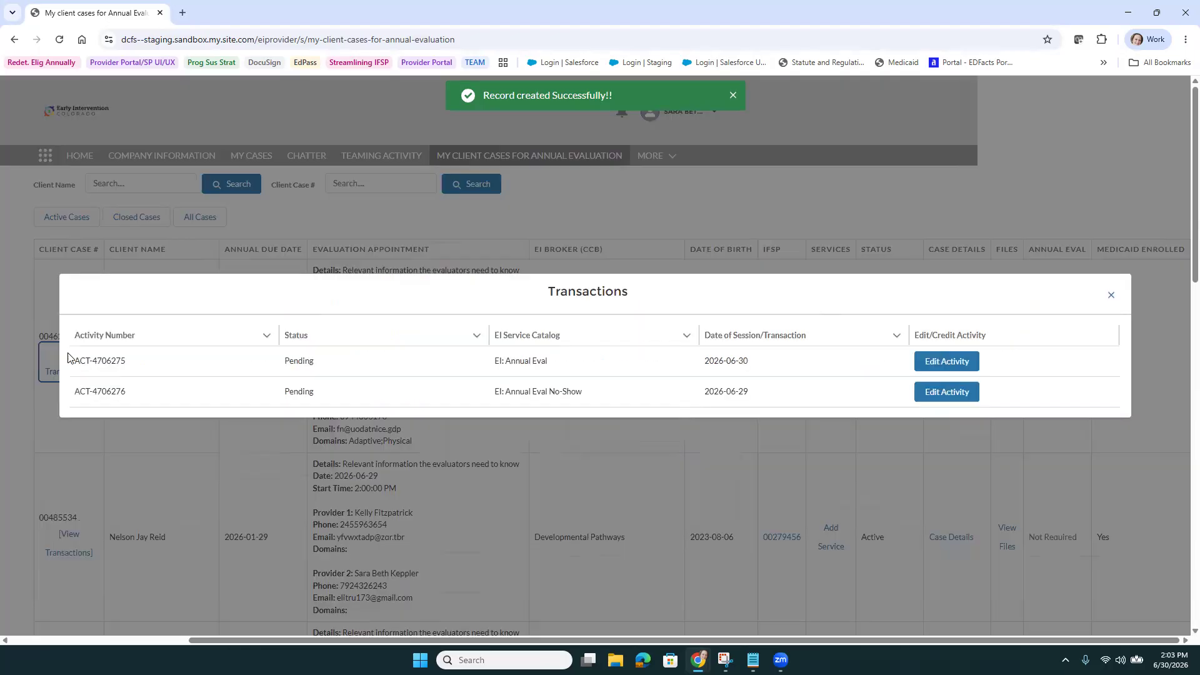
click(929, 392)
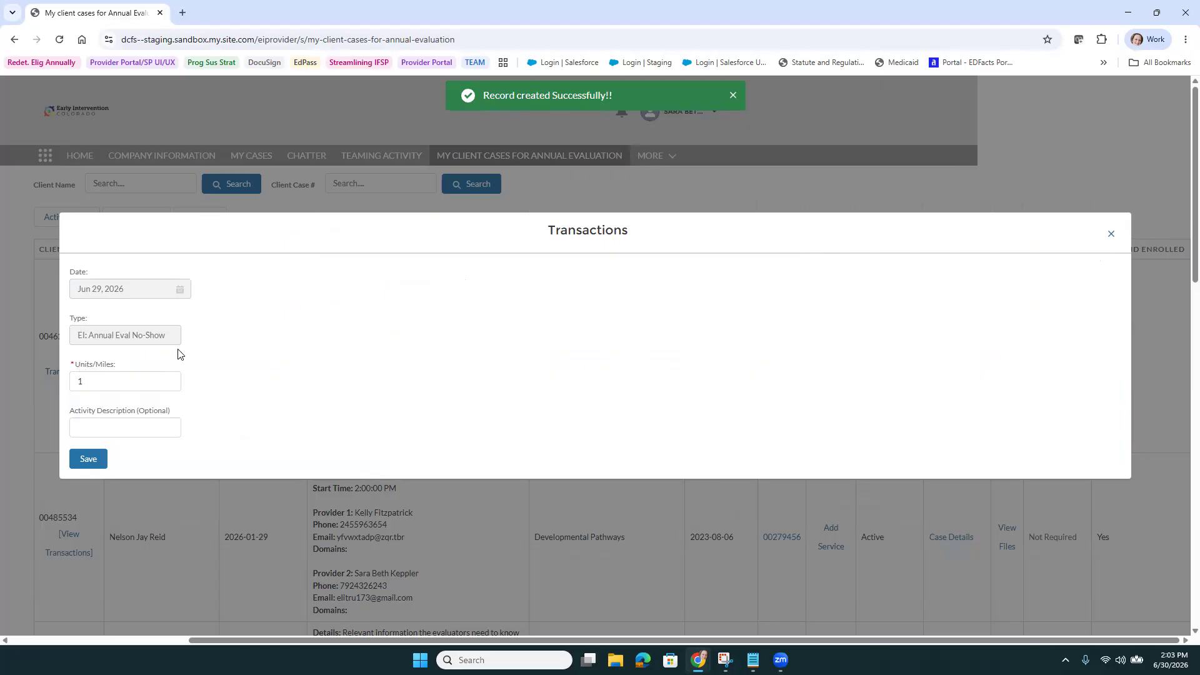
click(89, 459)
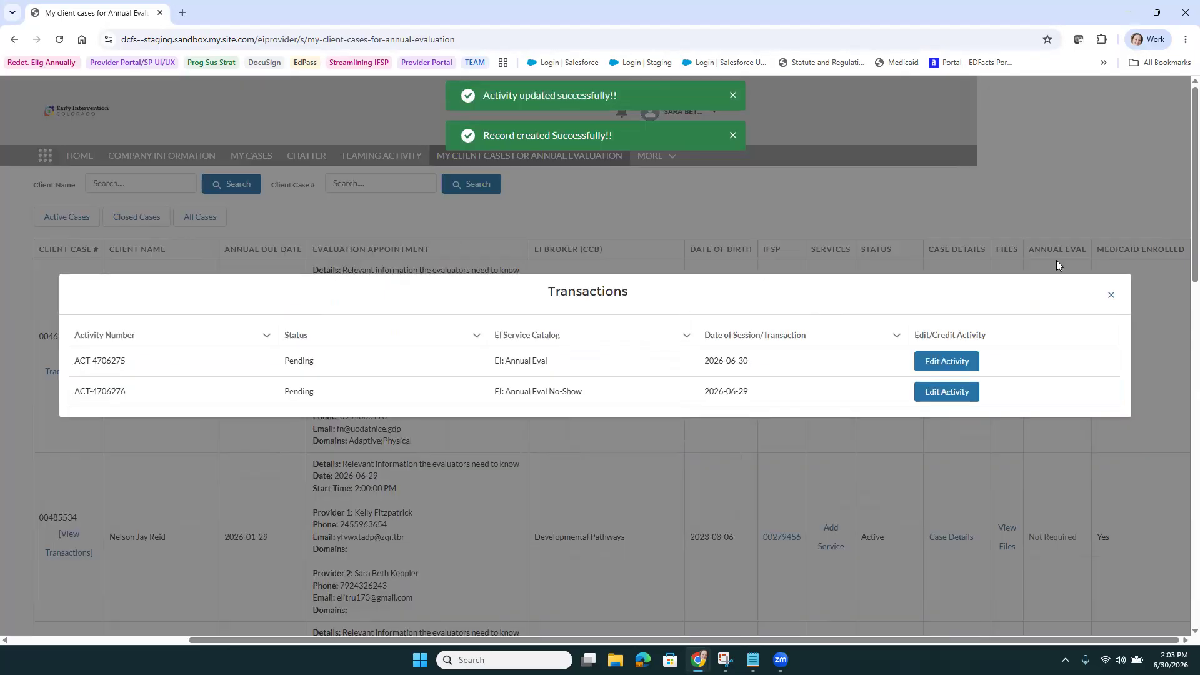
Close the transactions window and dismiss the record-created and activity-updated messages
click(1111, 298)
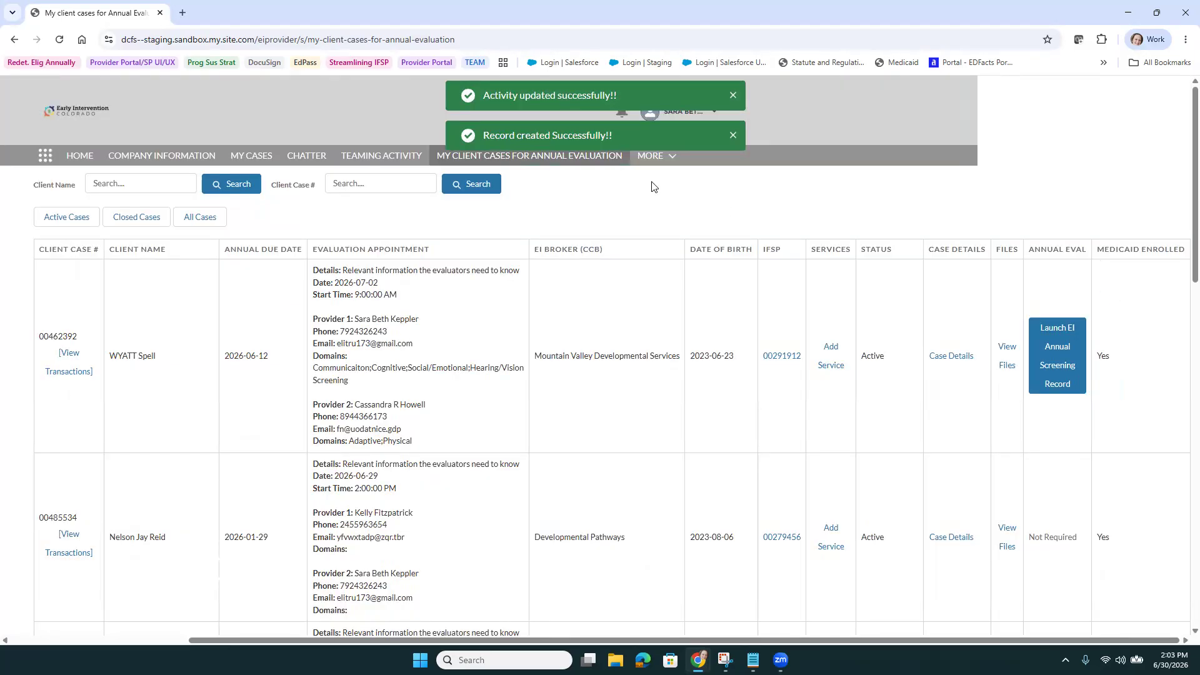
click(733, 136)
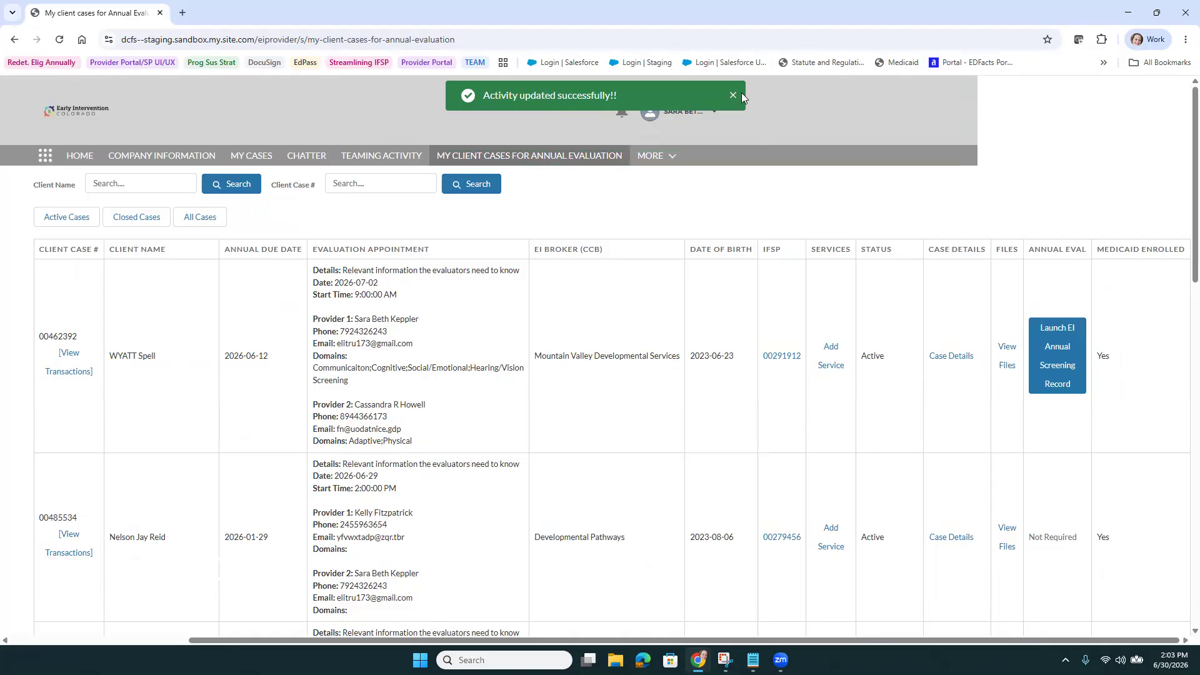
click(734, 99)
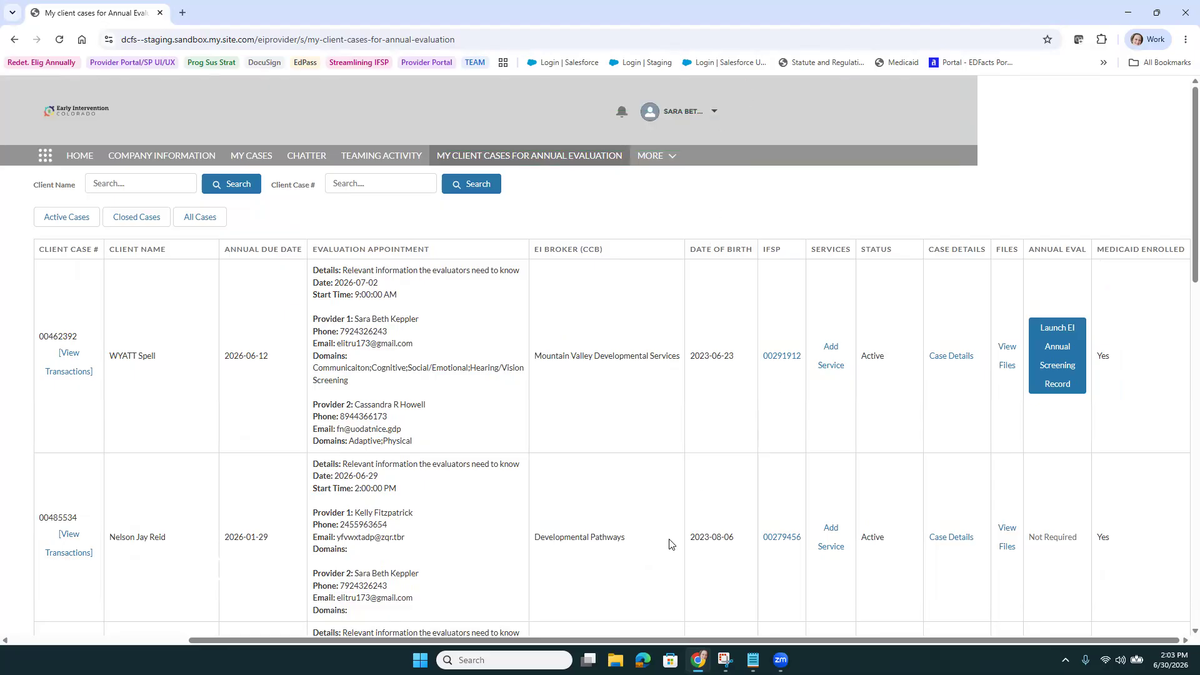
drag(622, 637, 326, 588)
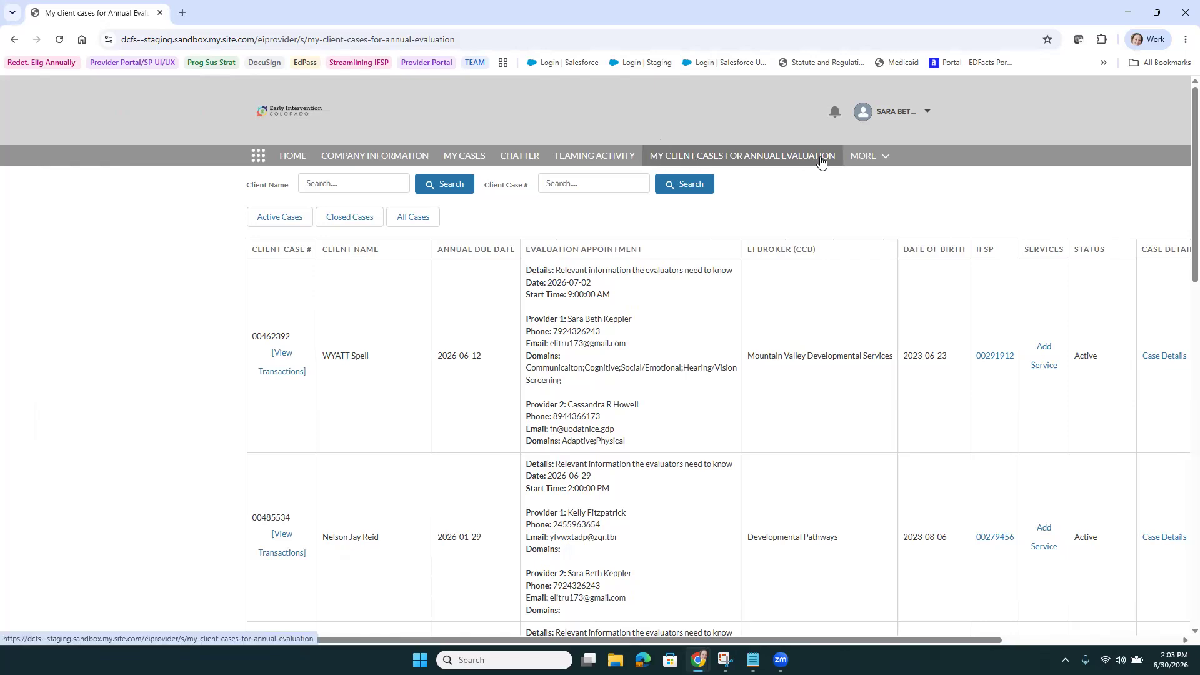
click(877, 160)
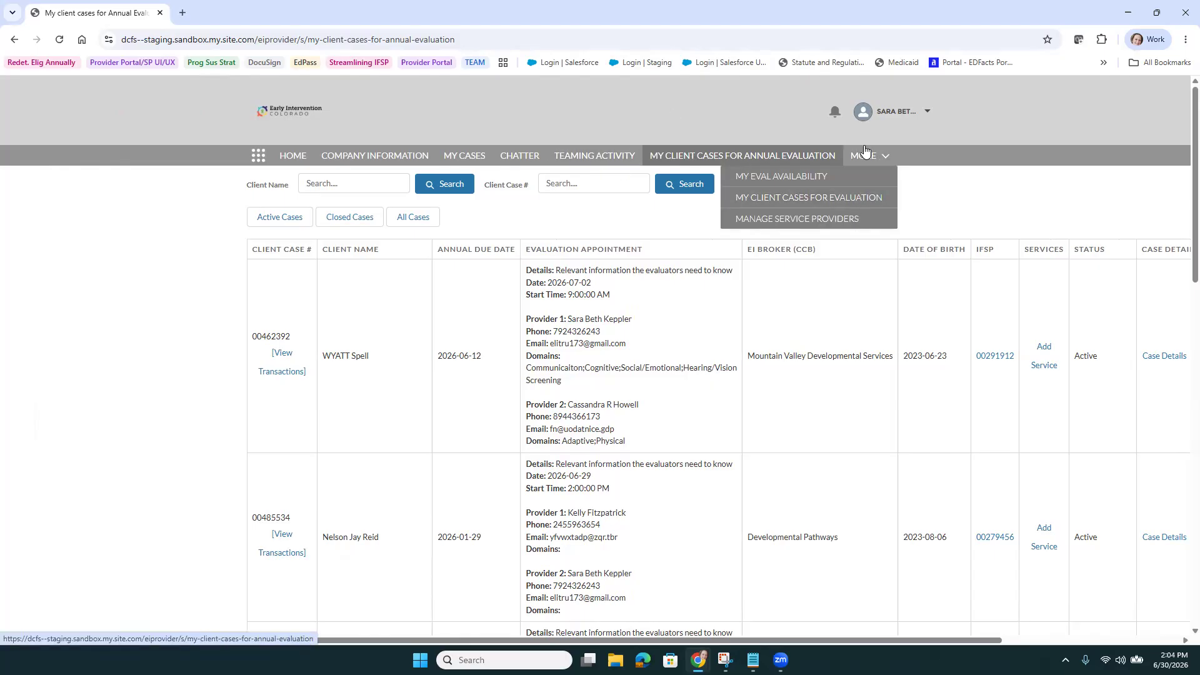
click(1032, 208)
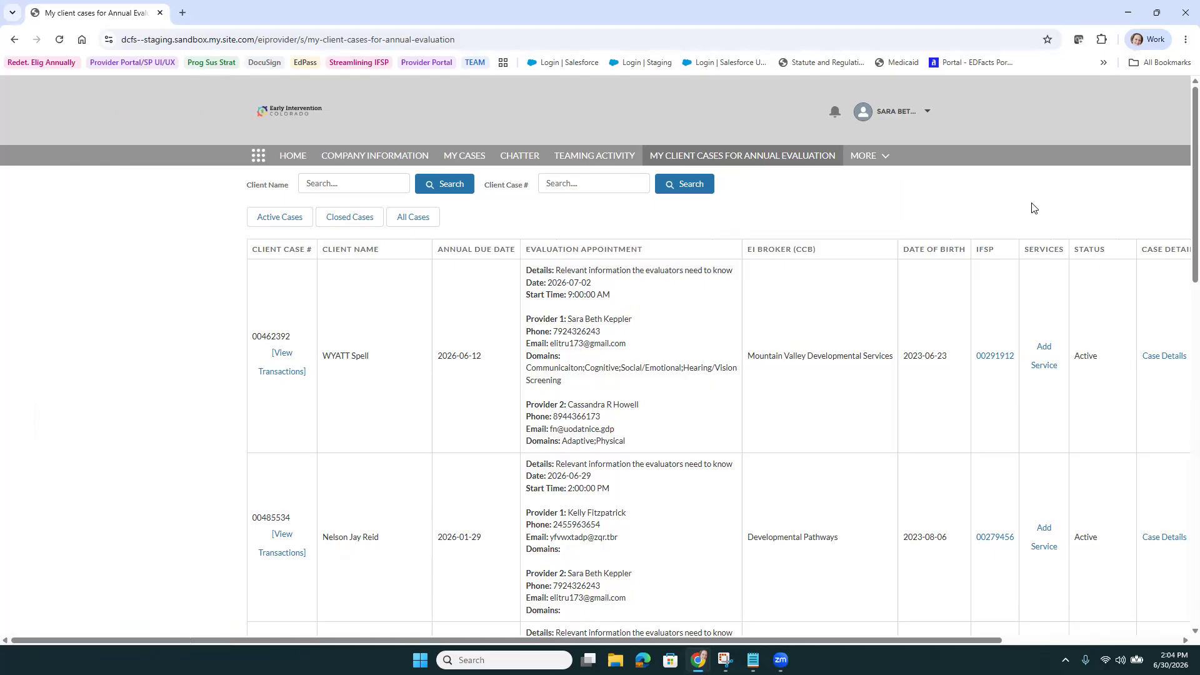